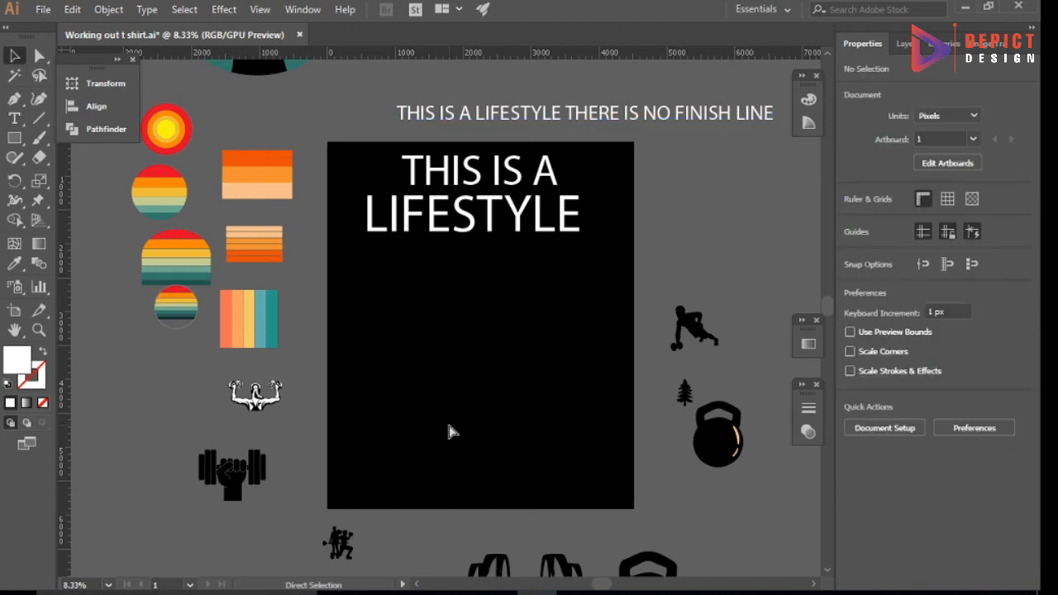
Step: Add the text lines THERE IS NO and FINISH LINE near the black artboard's lower edge, enlarging both and stacking them
{"action": "type", "text": "THERE IS NO"}
{"action": "left_click_drag", "start_coordinate": [531, 424], "coordinate": [535, 443]}
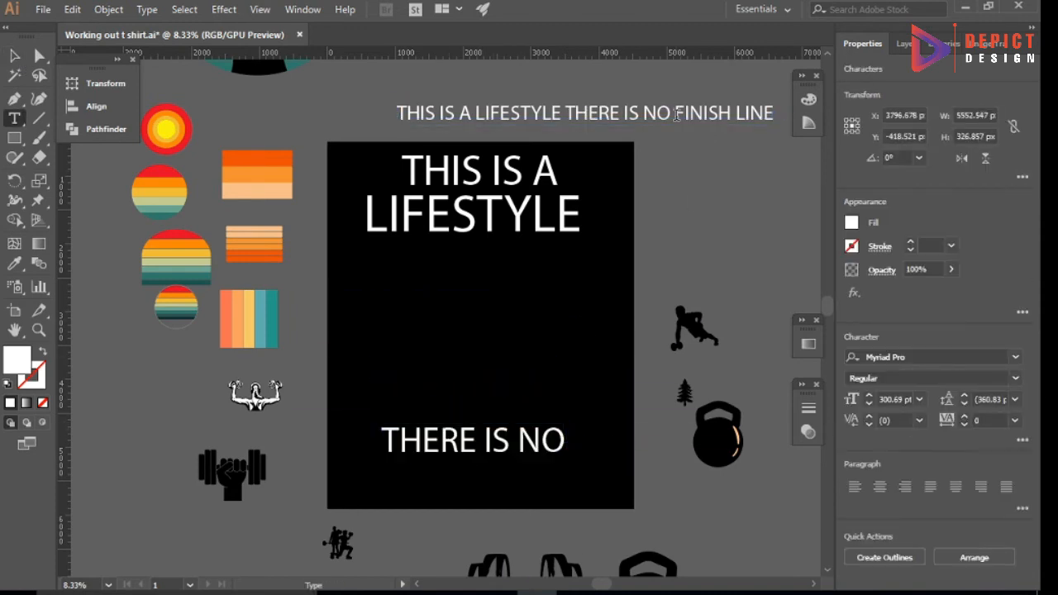
{"action": "left_click", "coordinate": [17, 58]}
{"action": "key", "text": "ctrl+v"}
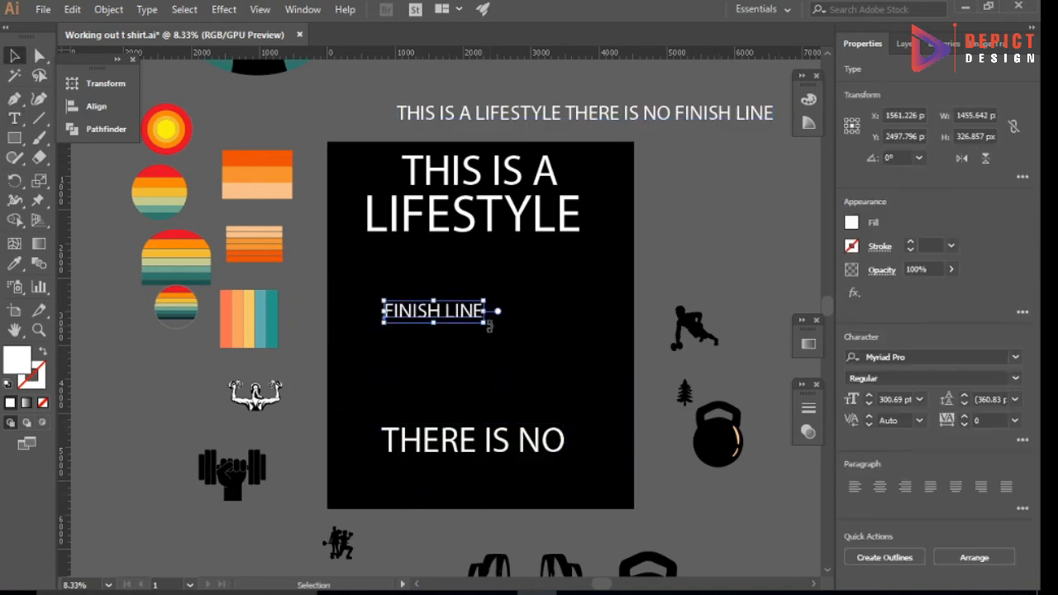
{"action": "left_click_drag", "start_coordinate": [539, 367], "coordinate": [542, 369]}
{"action": "left_click_drag", "start_coordinate": [517, 307], "coordinate": [552, 483]}
{"action": "left_click", "coordinate": [524, 366]}
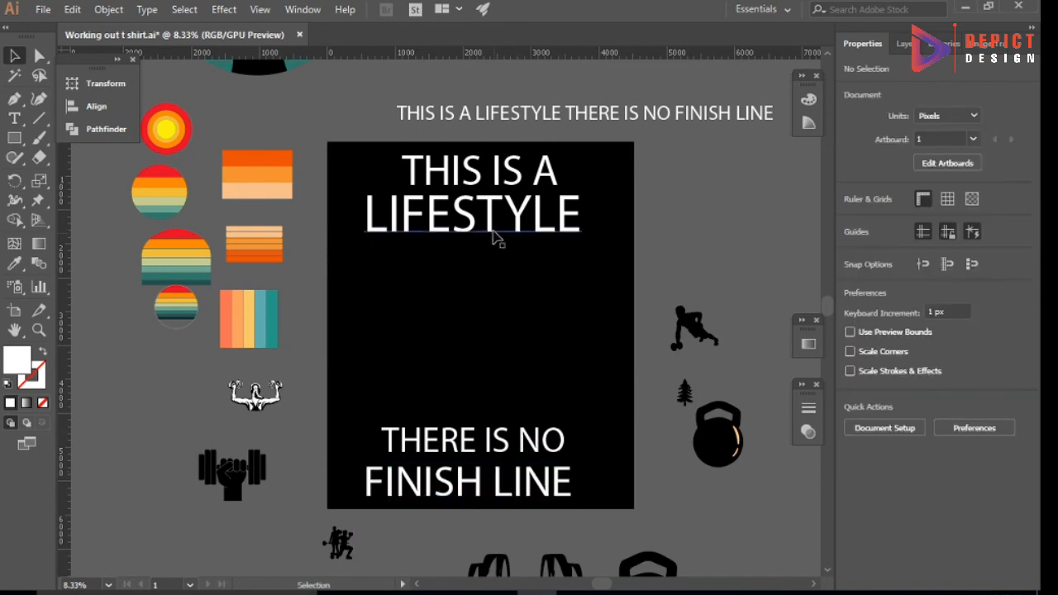
Step: Try Oswald Bold on LIFESTYLE and FINISH LINE, and set both lines to Montserrat Black
{"action": "left_click", "coordinate": [493, 230]}
{"action": "left_click", "coordinate": [524, 504], "text": "shift"}
{"action": "left_click", "coordinate": [1014, 358]}
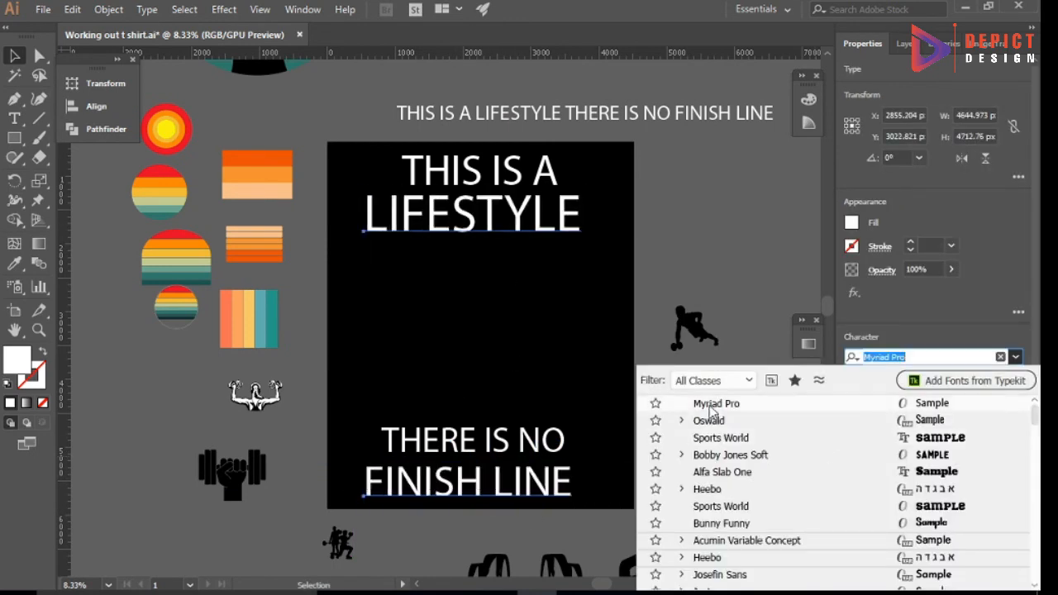
{"action": "left_click", "coordinate": [682, 421]}
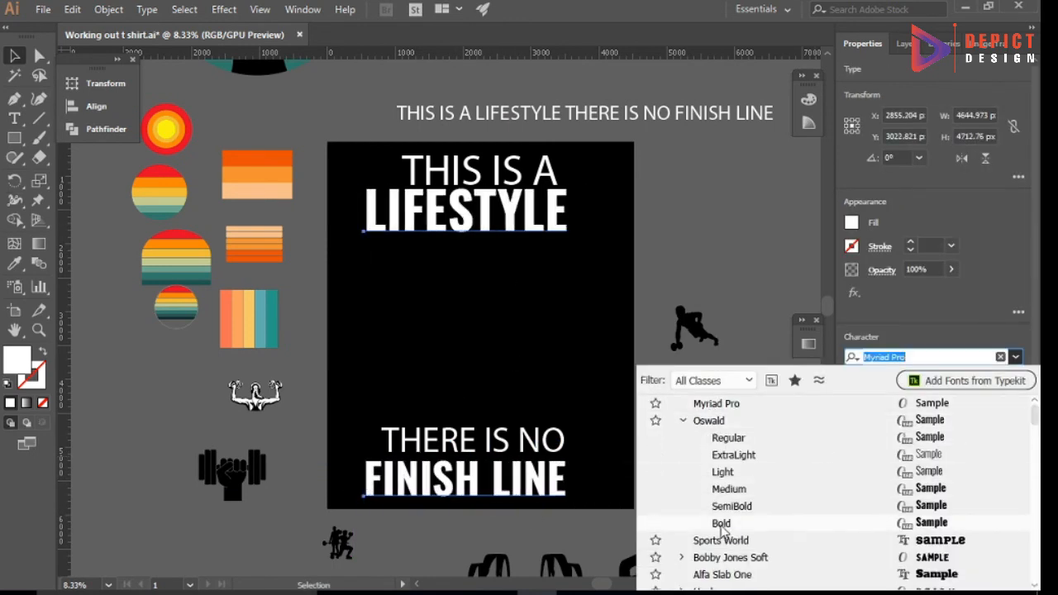
{"action": "left_click", "coordinate": [721, 523]}
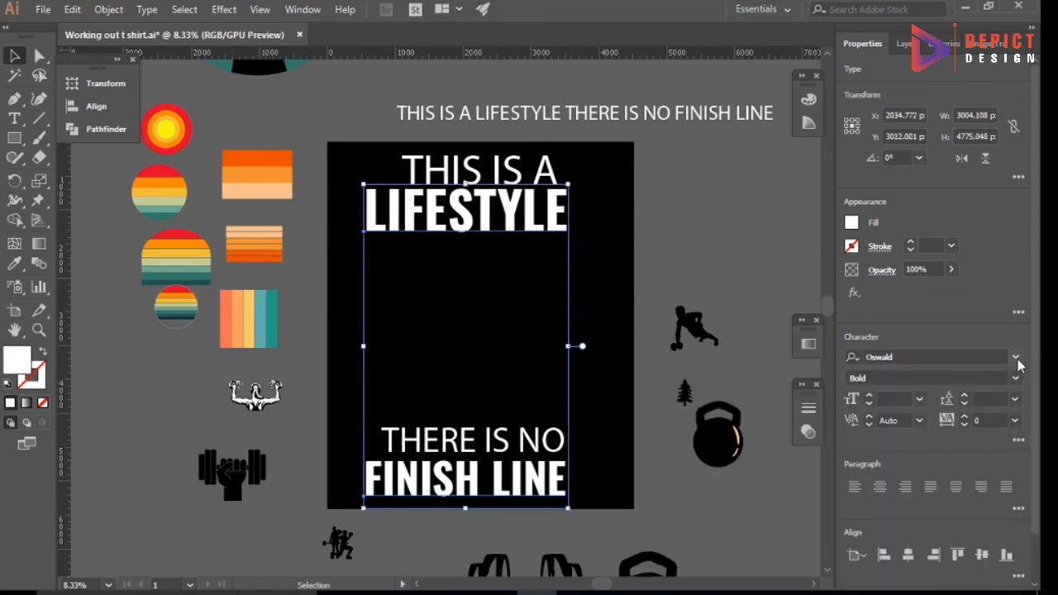
{"action": "left_click", "coordinate": [1015, 357]}
{"action": "left_click", "coordinate": [683, 507]}
{"action": "scroll", "coordinate": [732, 486], "scroll_direction": "down", "scroll_amount": 2}
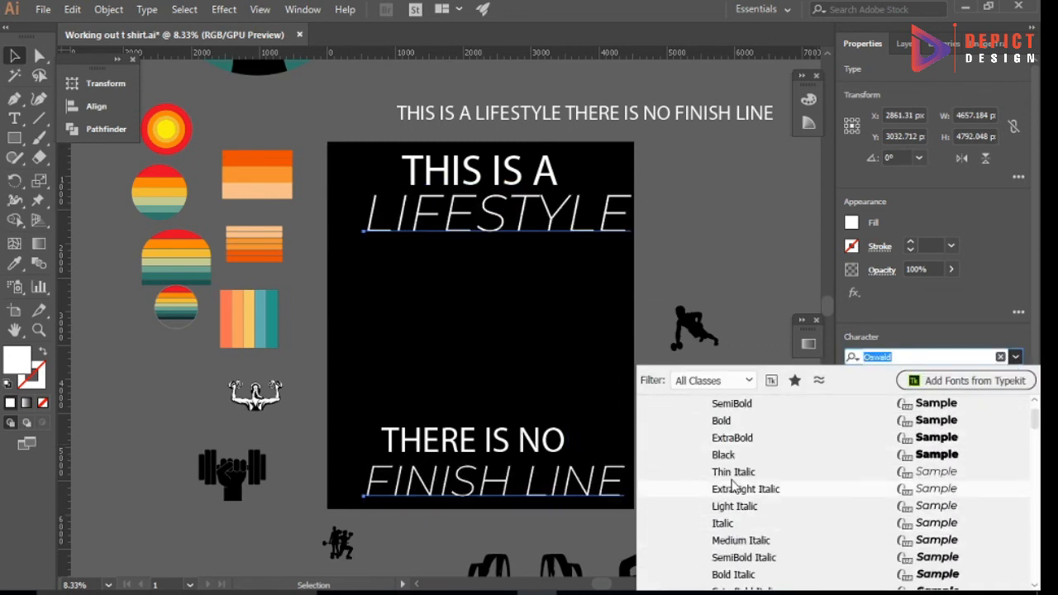
{"action": "left_click", "coordinate": [723, 454]}
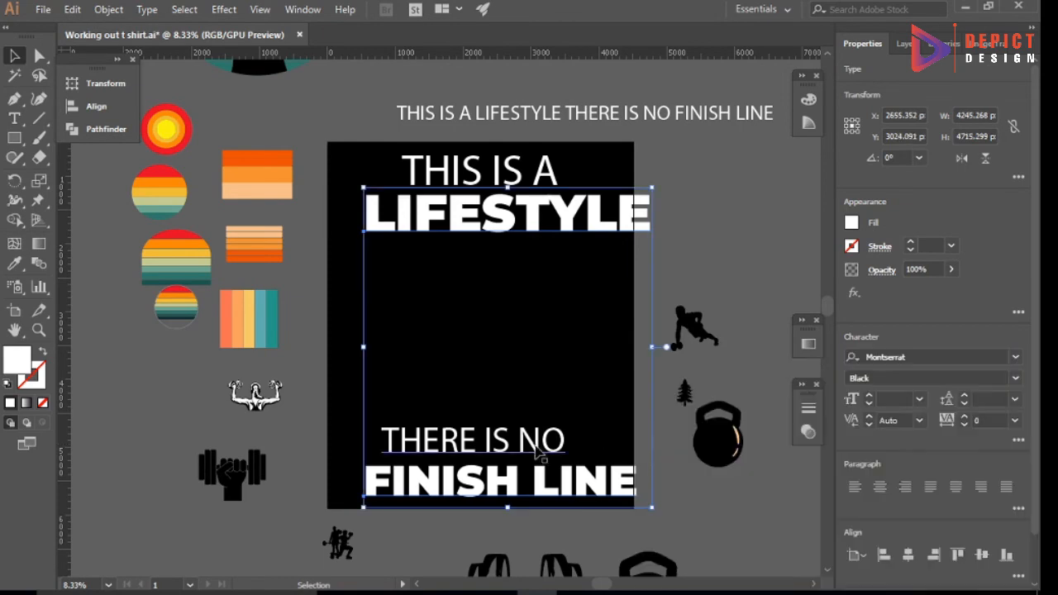
Step: Set THIS IS A and THERE IS NO to Montserrat Bold
{"action": "left_click", "coordinate": [578, 207]}
{"action": "left_click", "coordinate": [1015, 357]}
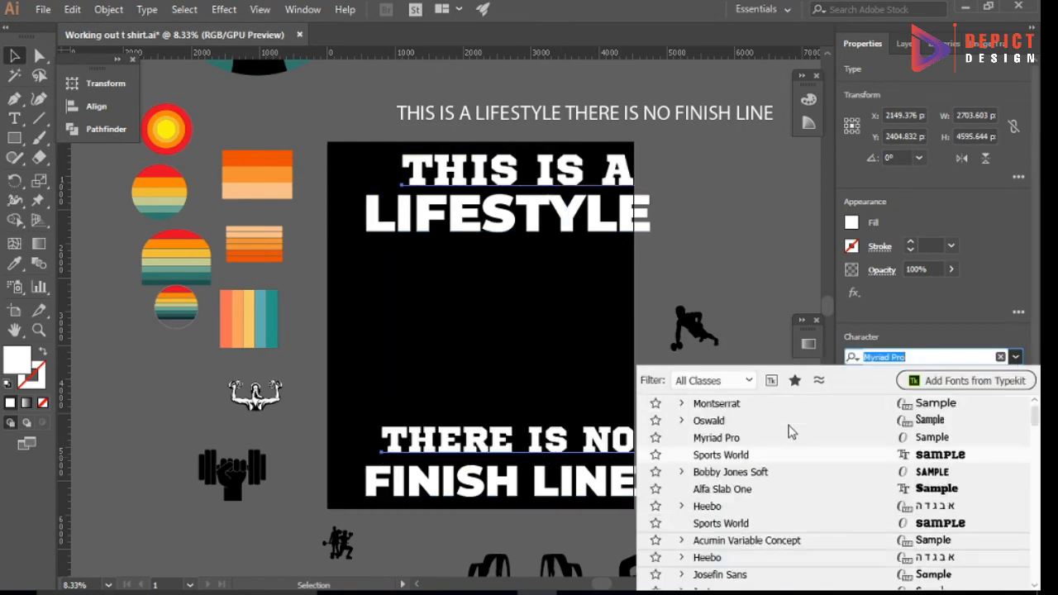
{"action": "left_click", "coordinate": [683, 403]}
{"action": "left_click", "coordinate": [724, 522]}
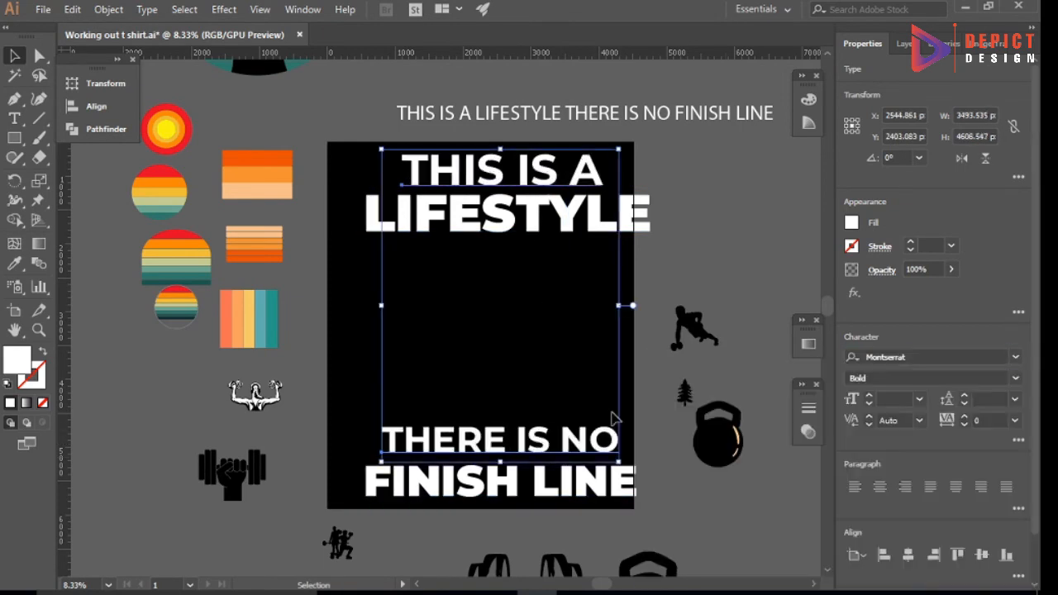
Step: Try converting the four text lines to outlines, and undo the conversion
{"action": "left_click", "coordinate": [609, 229]}
{"action": "left_click", "coordinate": [500, 484]}
{"action": "right_click", "coordinate": [500, 484]}
{"action": "left_click", "coordinate": [546, 269]}
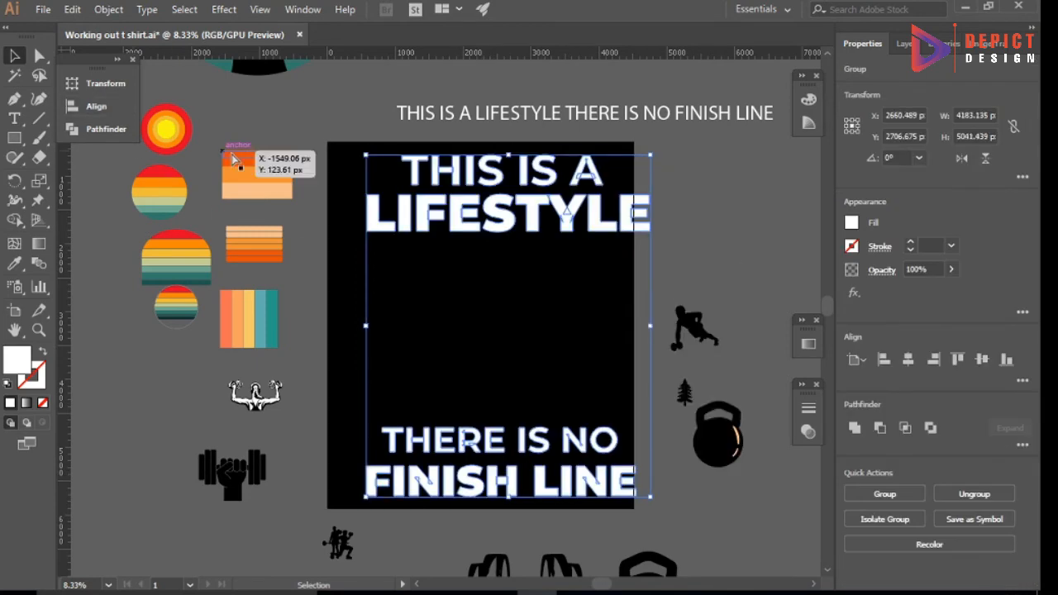
{"action": "left_click", "coordinate": [546, 236]}
{"action": "key", "text": "ctrl+z"}
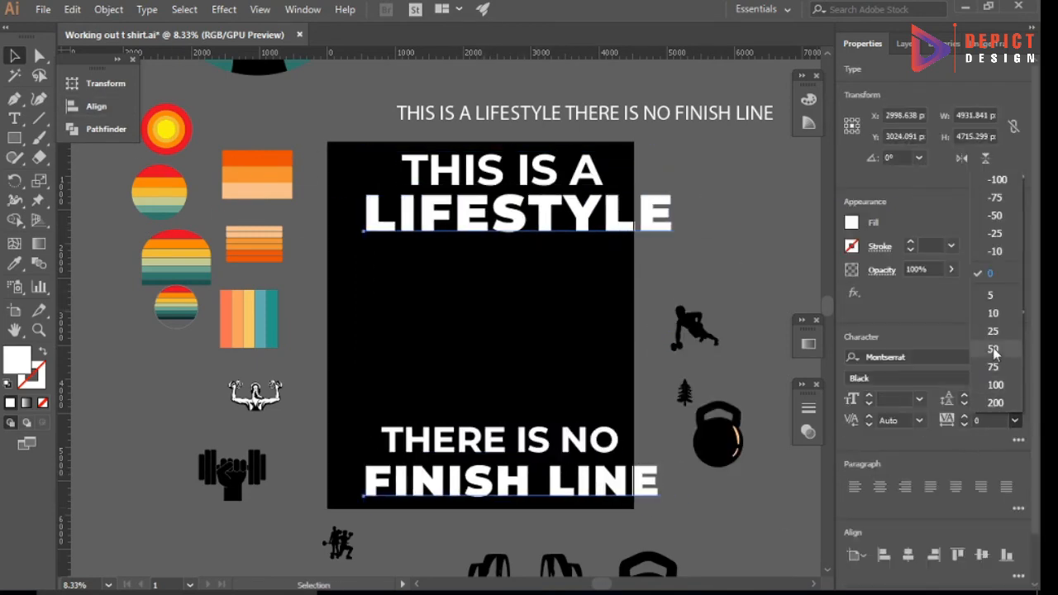
Step: Apply a tracking of 50 to LIFESTYLE and FINISH LINE, and convert all four text lines to outlines
{"action": "left_click", "coordinate": [389, 171]}
{"action": "left_click", "coordinate": [533, 172]}
{"action": "right_click", "coordinate": [534, 172]}
{"action": "left_click", "coordinate": [579, 284]}
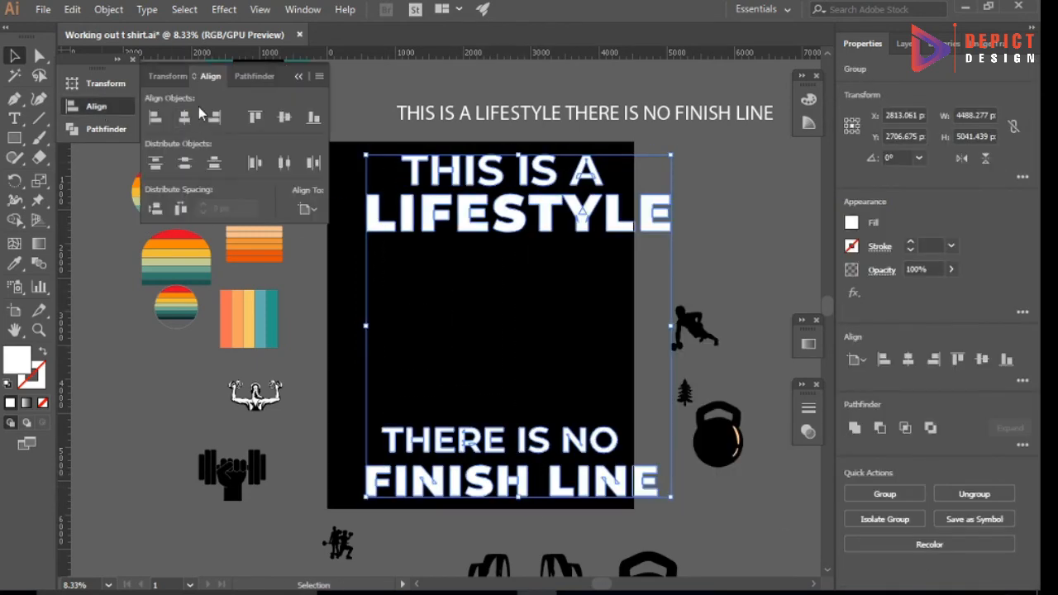
Step: Fit LIFESTYLE to nearly the artboard's full width and centre THIS IS A above it
{"action": "left_click", "coordinate": [419, 302]}
{"action": "key", "text": "ctrl+equal"}
{"action": "left_click", "coordinate": [597, 248]}
{"action": "left_click_drag", "start_coordinate": [625, 262], "coordinate": [617, 262]}
{"action": "left_click", "coordinate": [427, 324]}
{"action": "key", "text": "ctrl+minus"}
{"action": "left_click", "coordinate": [424, 288]}
{"action": "left_click_drag", "start_coordinate": [424, 287], "coordinate": [421, 304]}
Step: Fit FINISH LINE to nearly the artboard's full width at its lower edge, with THERE IS NO centred above it
{"action": "left_click", "coordinate": [480, 350]}
{"action": "scroll", "coordinate": [481, 350], "scroll_direction": "down", "scroll_amount": 3}
{"action": "scroll", "coordinate": [453, 394], "scroll_direction": "up", "scroll_amount": 2}
{"action": "left_click", "coordinate": [449, 428]}
{"action": "left_click_drag", "start_coordinate": [447, 395], "coordinate": [449, 383]}
{"action": "left_click", "coordinate": [461, 310]}
{"action": "scroll", "coordinate": [526, 420], "scroll_direction": "down", "scroll_amount": 1}
{"action": "left_click", "coordinate": [499, 374]}
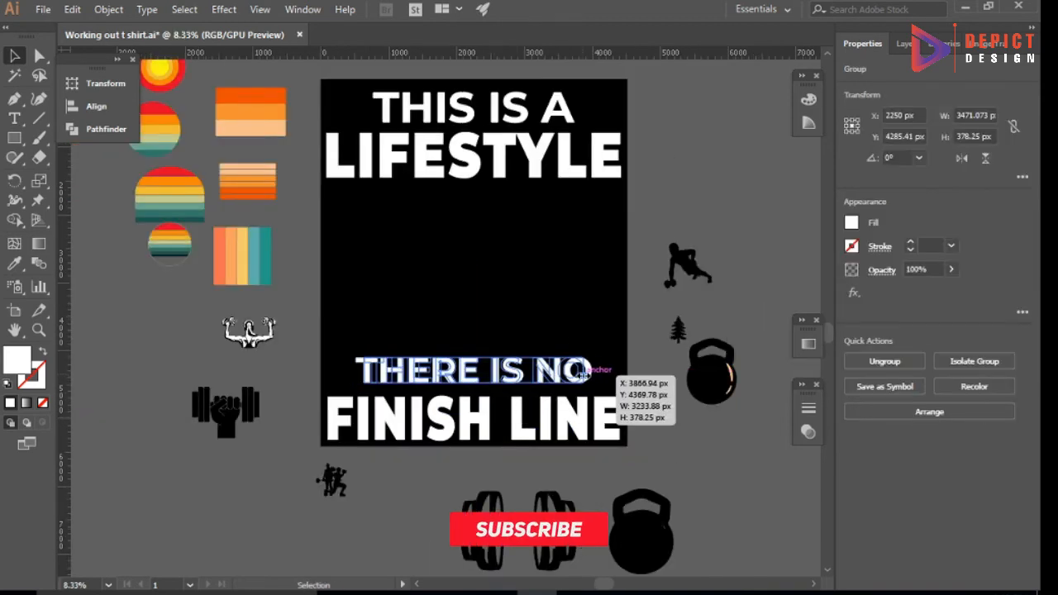
Step: Scale THERE IS NO down to about 3074 px wide, keeping it centred above FINISH LINE
{"action": "left_click", "coordinate": [585, 348]}
{"action": "left_click_drag", "start_coordinate": [583, 375], "coordinate": [533, 377]}
{"action": "left_click", "coordinate": [583, 362]}
{"action": "left_click", "coordinate": [570, 339]}
Step: Scale THIS IS A down to about 2470 px wide and tighten the gap between it and LIFESTYLE
{"action": "scroll", "coordinate": [533, 377], "scroll_direction": "up", "scroll_amount": 2}
{"action": "left_click", "coordinate": [576, 221]}
{"action": "left_click", "coordinate": [506, 313]}
{"action": "left_click_drag", "start_coordinate": [496, 207], "coordinate": [496, 201]}
{"action": "left_click", "coordinate": [492, 310]}
{"action": "left_click", "coordinate": [491, 468]}
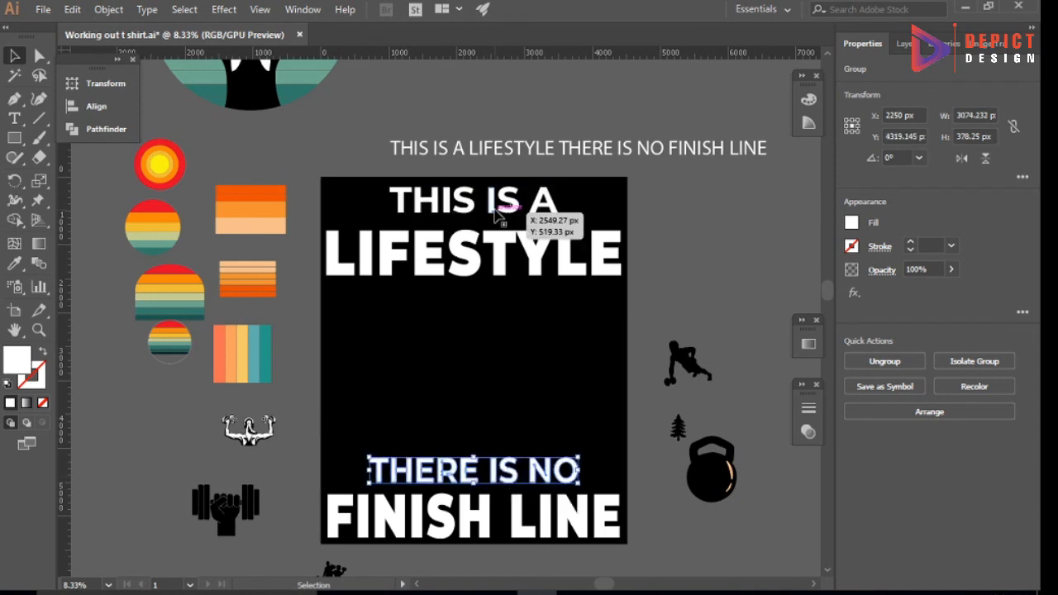
{"action": "left_click", "coordinate": [499, 366]}
{"action": "left_click_drag", "start_coordinate": [497, 214], "coordinate": [502, 224]}
{"action": "scroll", "coordinate": [499, 366], "scroll_direction": "down", "scroll_amount": 1}
Step: Copy the three-tone orange stripe block onto the artboard and enlarge it to about 4338 × 2681 px, centred between the text lines
{"action": "left_click", "coordinate": [269, 201]}
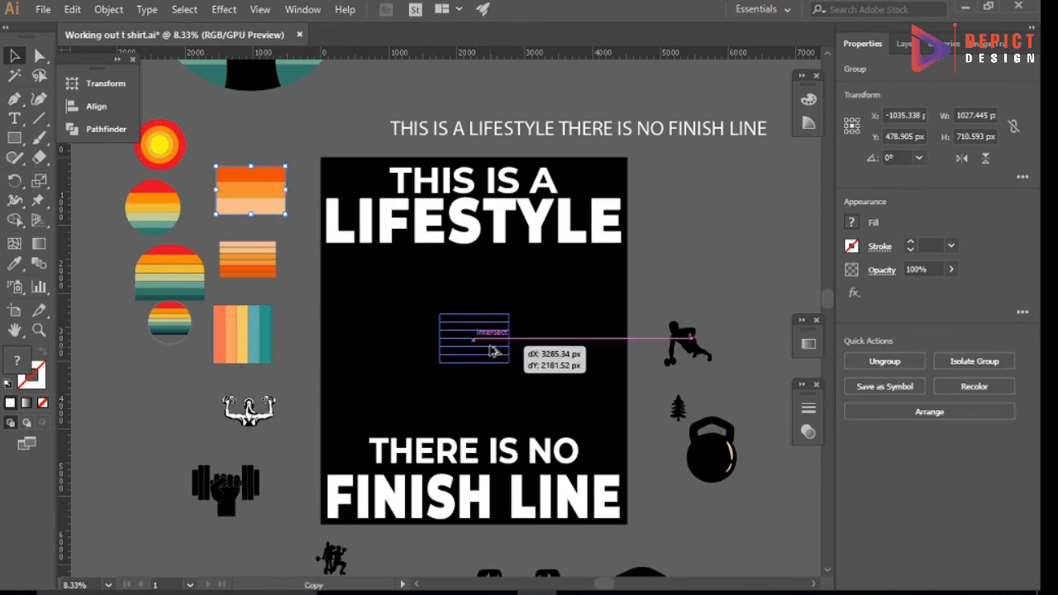
{"action": "left_click_drag", "start_coordinate": [510, 358], "coordinate": [606, 432]}
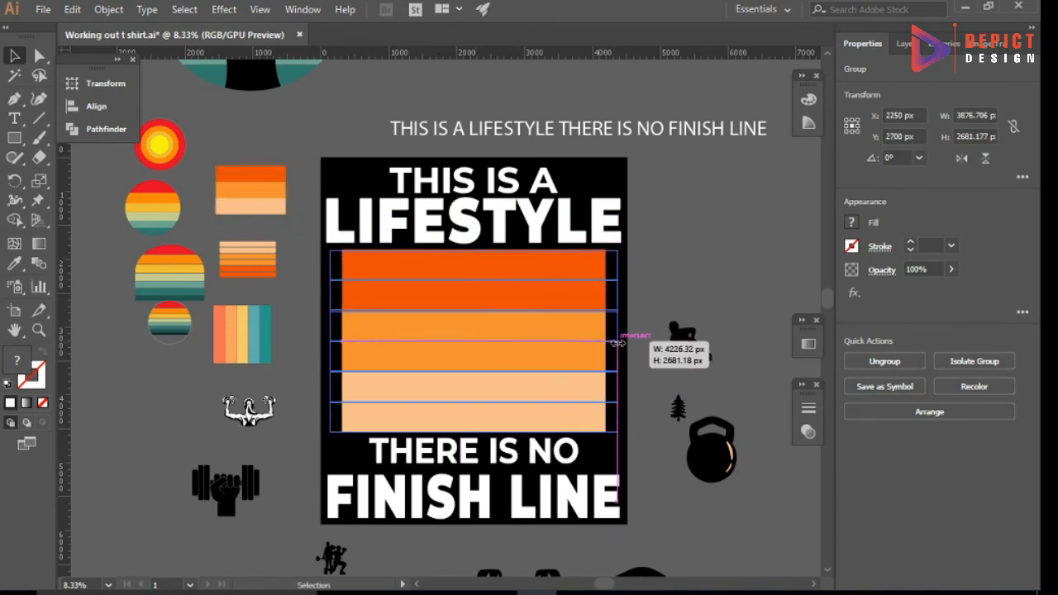
{"action": "left_click", "coordinate": [93, 106]}
{"action": "left_click", "coordinate": [300, 76]}
Step: Add vertical guides along the right and left edges of the design, and narrow the stripe block to about 4319 px wide
{"action": "scroll", "coordinate": [632, 307], "scroll_direction": "up", "scroll_amount": 4}
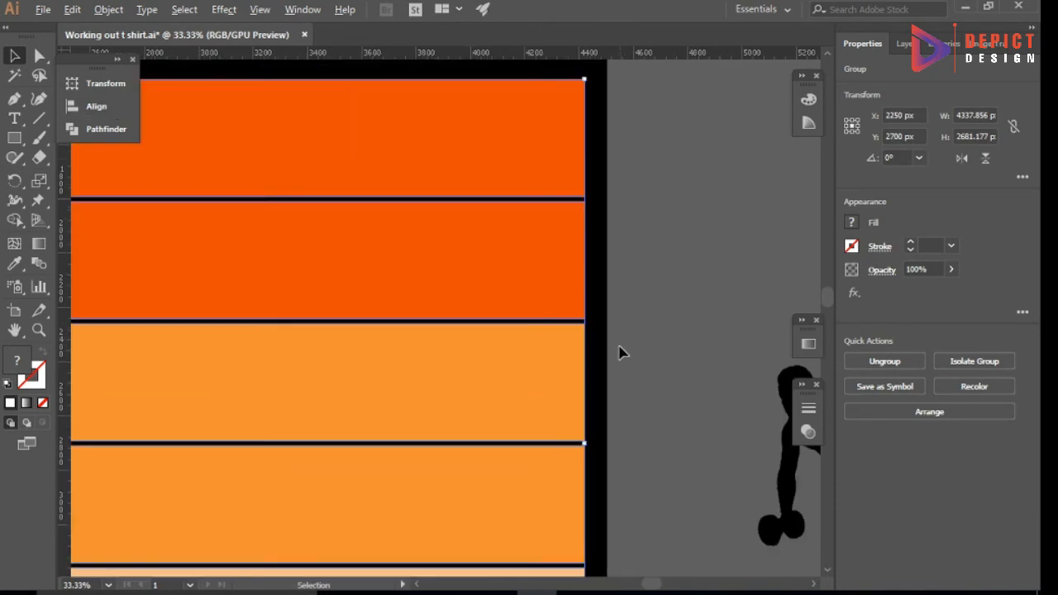
{"action": "scroll", "coordinate": [621, 353], "scroll_direction": "down", "scroll_amount": 2}
{"action": "scroll", "coordinate": [597, 382], "scroll_direction": "down", "scroll_amount": 3}
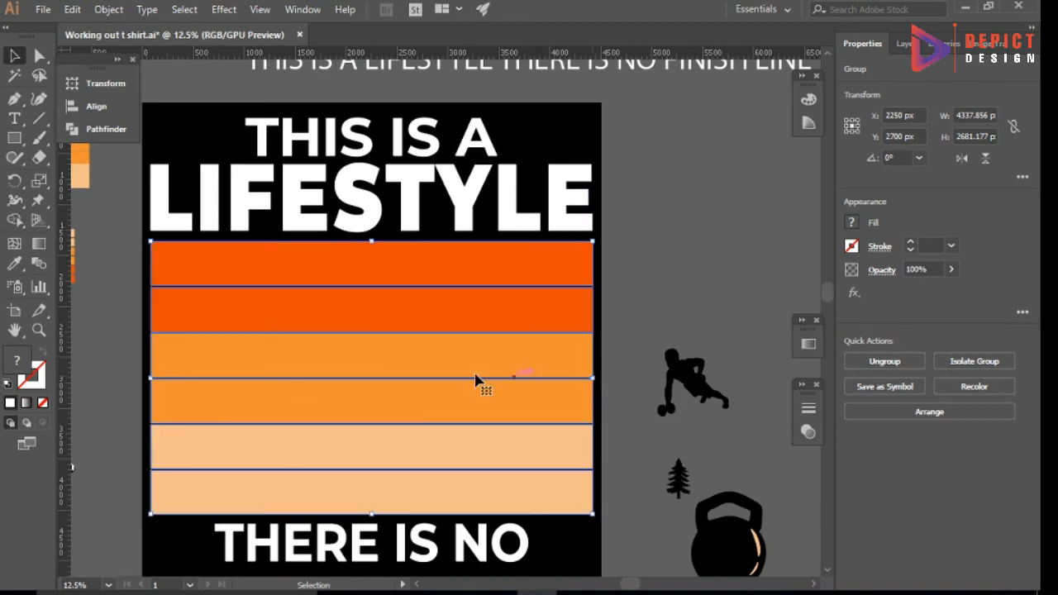
{"action": "scroll", "coordinate": [607, 359], "scroll_direction": "up", "scroll_amount": 4}
{"action": "scroll", "coordinate": [654, 394], "scroll_direction": "down", "scroll_amount": 1}
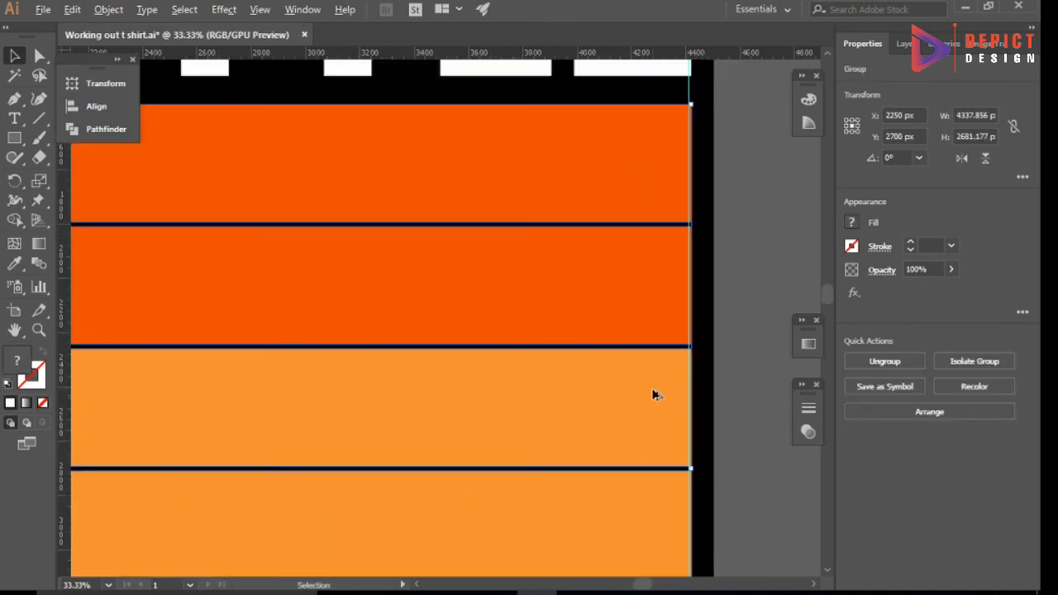
{"action": "scroll", "coordinate": [679, 436], "scroll_direction": "up", "scroll_amount": 3}
{"action": "left_click_drag", "start_coordinate": [673, 438], "coordinate": [671, 437]}
{"action": "scroll", "coordinate": [666, 434], "scroll_direction": "down", "scroll_amount": 7}
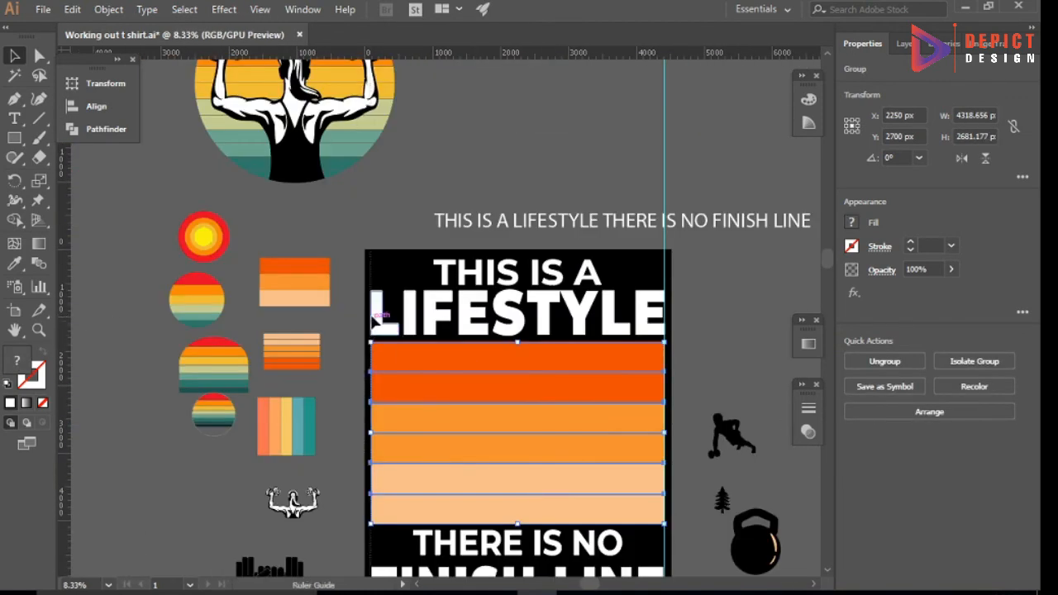
{"action": "left_click_drag", "start_coordinate": [372, 293], "coordinate": [371, 292]}
Step: Widen FINISH LINE to about 4328 px so it spans the two vertical guides
{"action": "scroll", "coordinate": [397, 292], "scroll_direction": "down", "scroll_amount": 6}
{"action": "scroll", "coordinate": [695, 475], "scroll_direction": "up", "scroll_amount": 5}
{"action": "left_click", "coordinate": [484, 481]}
{"action": "scroll", "coordinate": [486, 484], "scroll_direction": "up", "scroll_amount": 4}
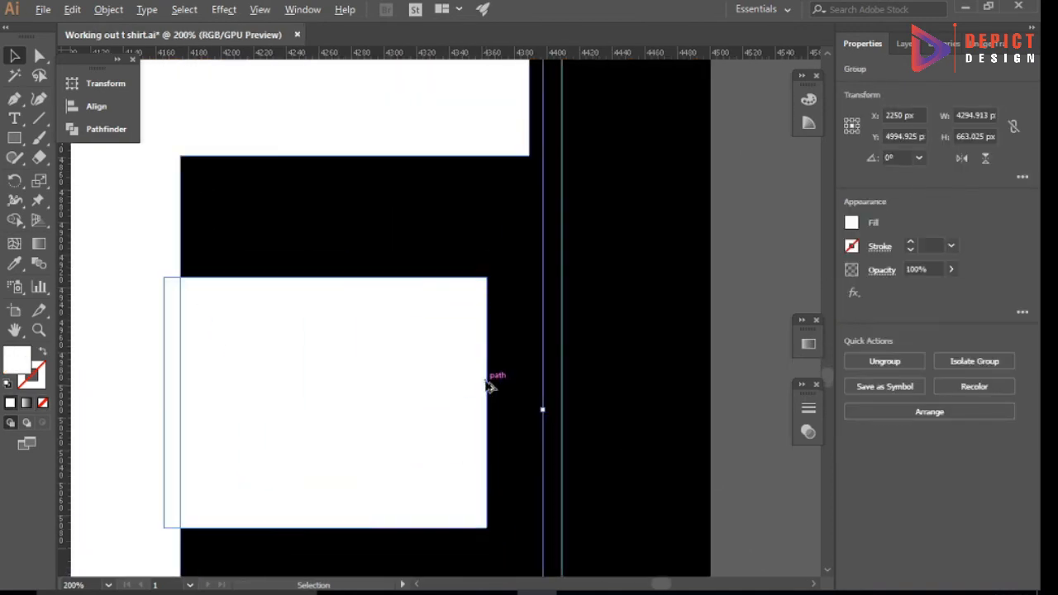
{"action": "left_click_drag", "start_coordinate": [543, 410], "coordinate": [566, 413]}
{"action": "scroll", "coordinate": [591, 418], "scroll_direction": "down", "scroll_amount": 7}
{"action": "scroll", "coordinate": [409, 421], "scroll_direction": "left", "scroll_amount": 5}
{"action": "scroll", "coordinate": [455, 418], "scroll_direction": "up", "scroll_amount": 7}
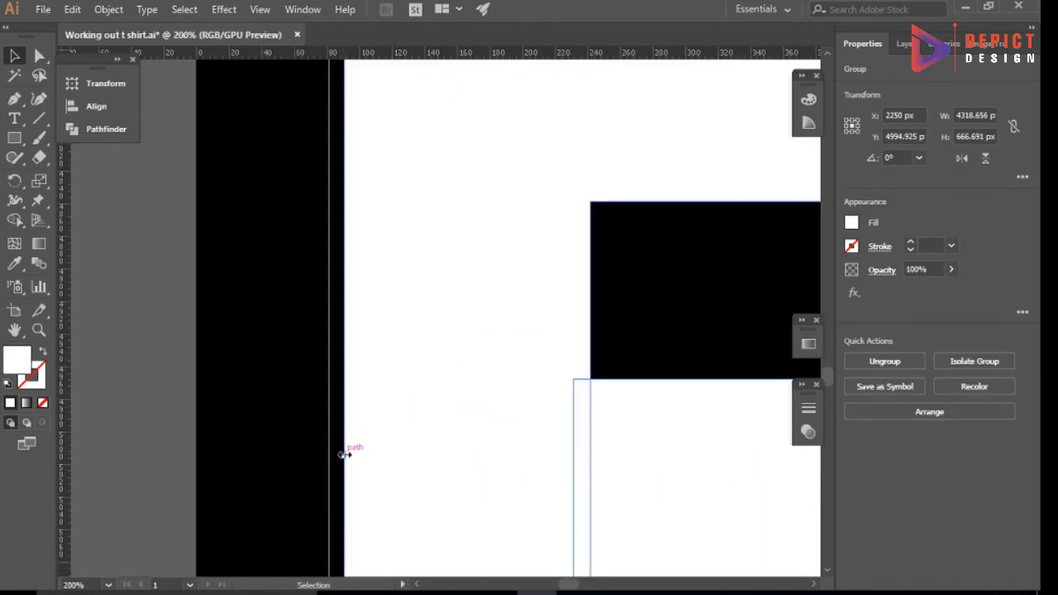
{"action": "left_click_drag", "start_coordinate": [345, 455], "coordinate": [334, 456]}
{"action": "scroll", "coordinate": [334, 456], "scroll_direction": "down", "scroll_amount": 6}
Step: Centre THERE IS NO horizontally over FINISH LINE
{"action": "scroll", "coordinate": [303, 338], "scroll_direction": "up", "scroll_amount": 3}
{"action": "left_click", "coordinate": [479, 400]}
{"action": "left_click", "coordinate": [96, 106]}
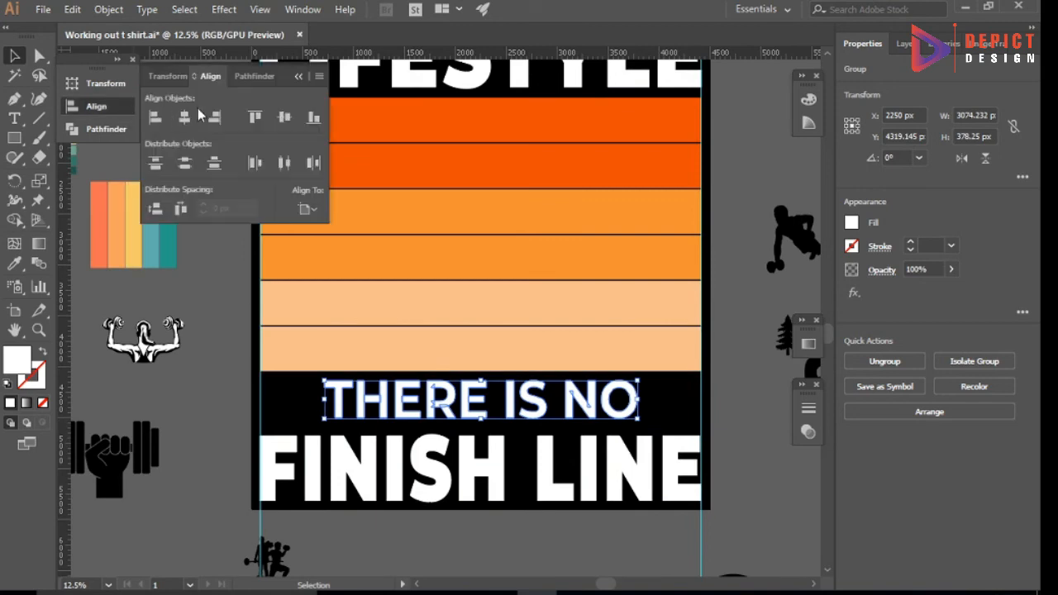
{"action": "left_click", "coordinate": [297, 76]}
{"action": "double_click", "coordinate": [365, 468]}
{"action": "double_click", "coordinate": [288, 413]}
{"action": "left_click", "coordinate": [350, 458]}
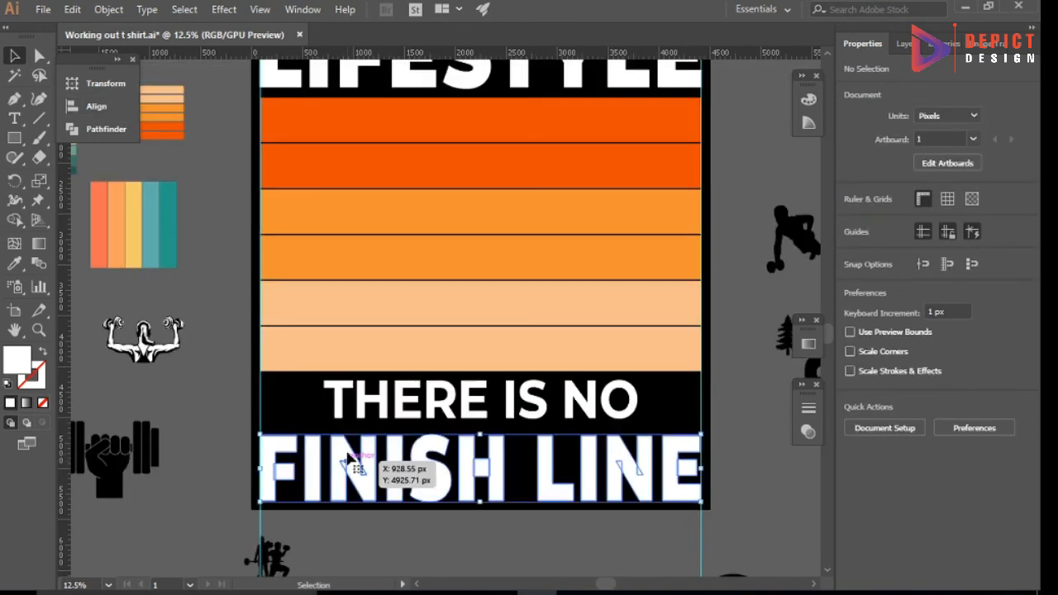
{"action": "left_click", "coordinate": [351, 401], "text": "shift"}
{"action": "left_click", "coordinate": [96, 106]}
{"action": "left_click", "coordinate": [298, 76]}
{"action": "left_click", "coordinate": [296, 409]}
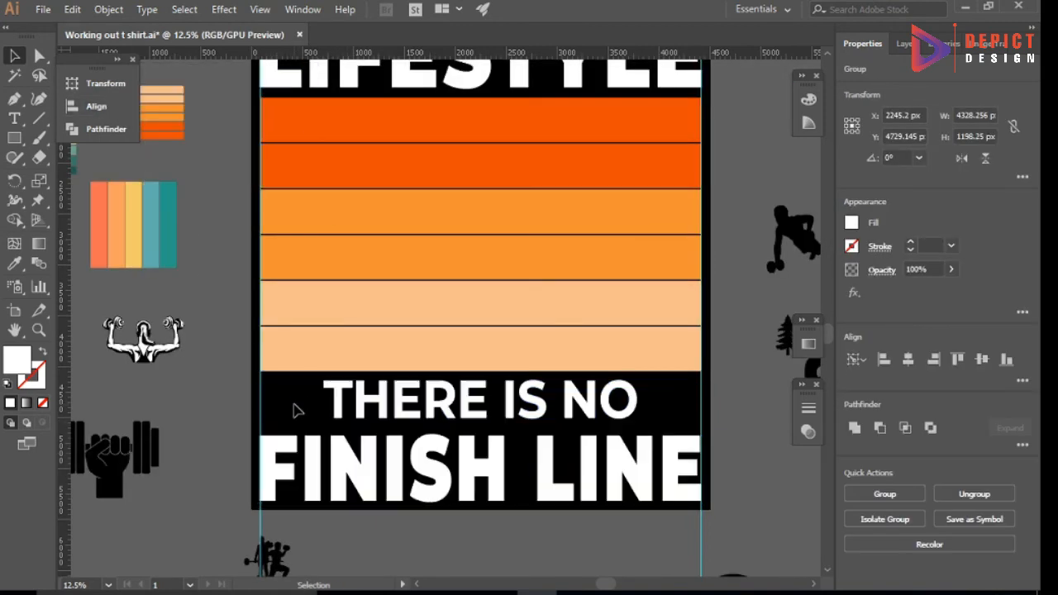
Step: Centre THIS IS A and LIFESTYLE horizontally on FINISH LINE as the key object
{"action": "scroll", "coordinate": [339, 425], "scroll_direction": "down", "scroll_amount": 2}
{"action": "scroll", "coordinate": [390, 206], "scroll_direction": "up", "scroll_amount": 3}
{"action": "left_click", "coordinate": [385, 233]}
{"action": "scroll", "coordinate": [385, 233], "scroll_direction": "down", "scroll_amount": 2}
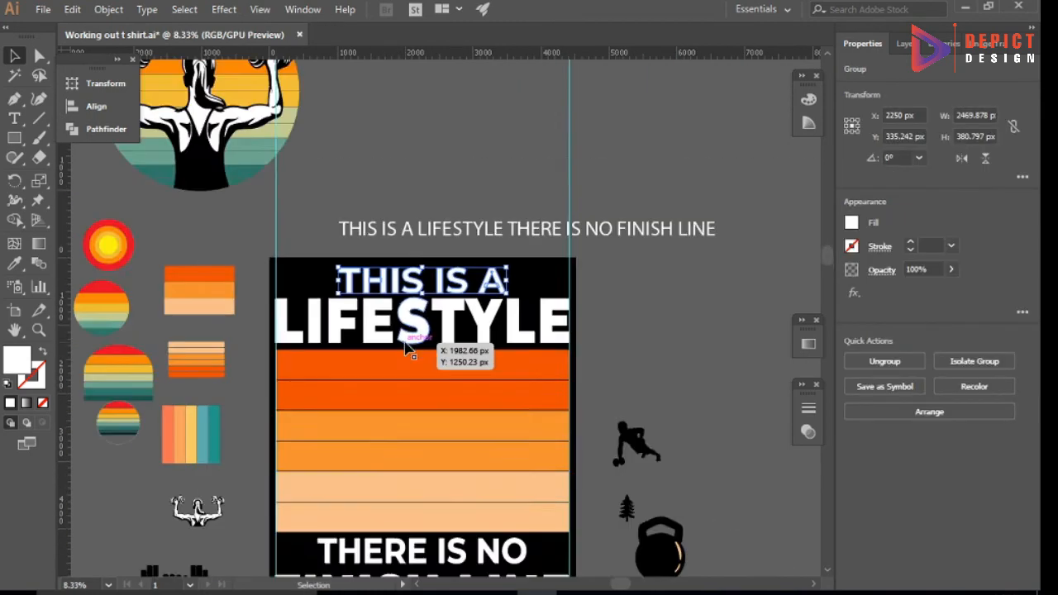
{"action": "left_click", "coordinate": [402, 453], "text": "shift"}
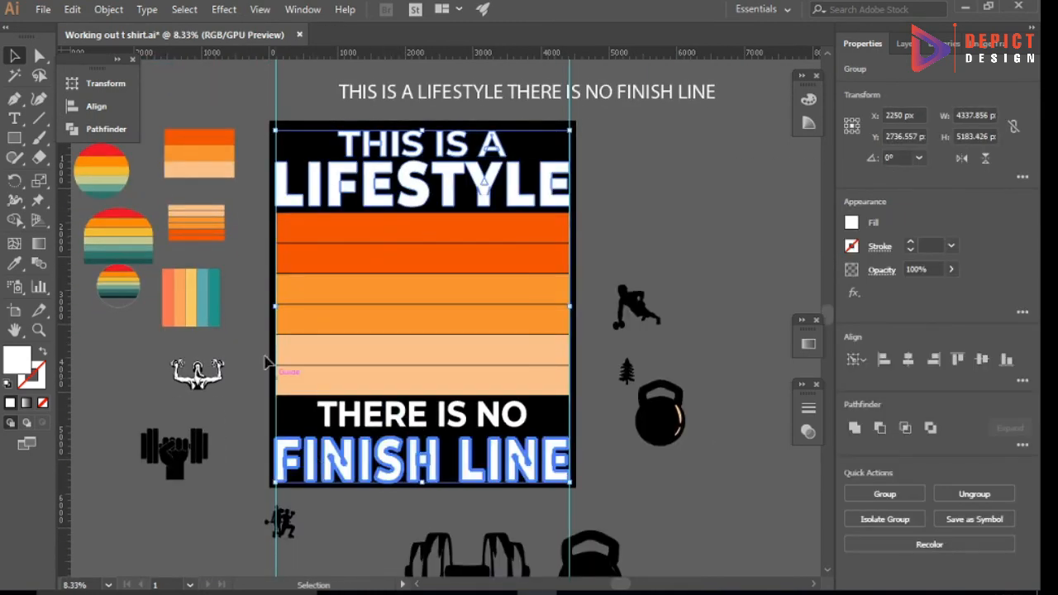
{"action": "left_click", "coordinate": [96, 105]}
{"action": "left_click", "coordinate": [183, 116]}
{"action": "left_click", "coordinate": [308, 84]}
Step: Adjust both ends of LIFESTYLE to the vertical guides, making it about 4328 px wide
{"action": "scroll", "coordinate": [552, 175], "scroll_direction": "up", "scroll_amount": 7}
{"action": "scroll", "coordinate": [560, 274], "scroll_direction": "down", "scroll_amount": 1}
{"action": "left_click", "coordinate": [561, 275]}
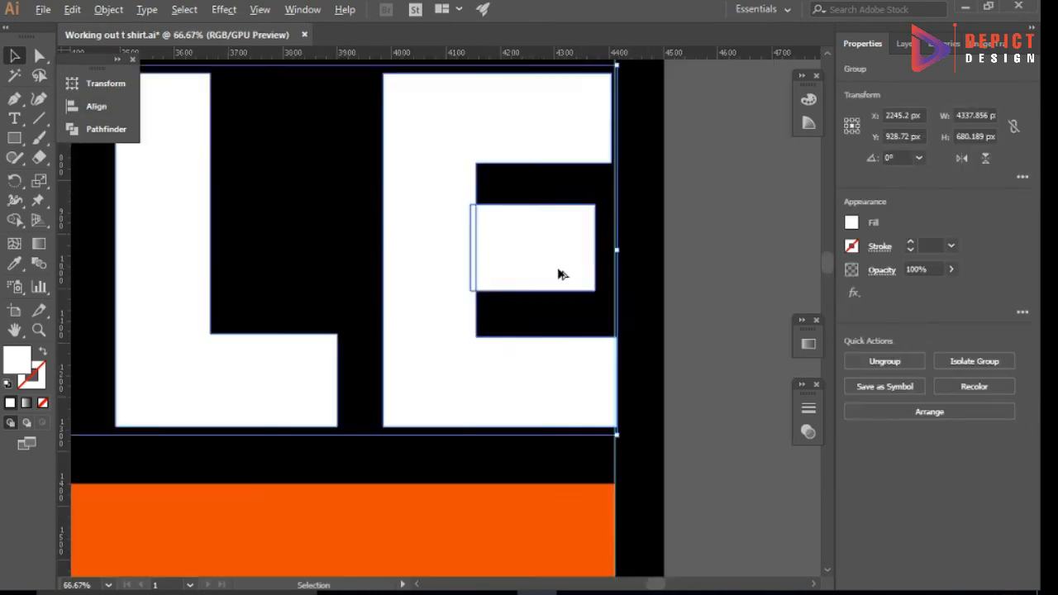
{"action": "scroll", "coordinate": [624, 232], "scroll_direction": "up", "scroll_amount": 4}
{"action": "left_click_drag", "start_coordinate": [604, 282], "coordinate": [595, 283]}
{"action": "scroll", "coordinate": [603, 295], "scroll_direction": "down", "scroll_amount": 9}
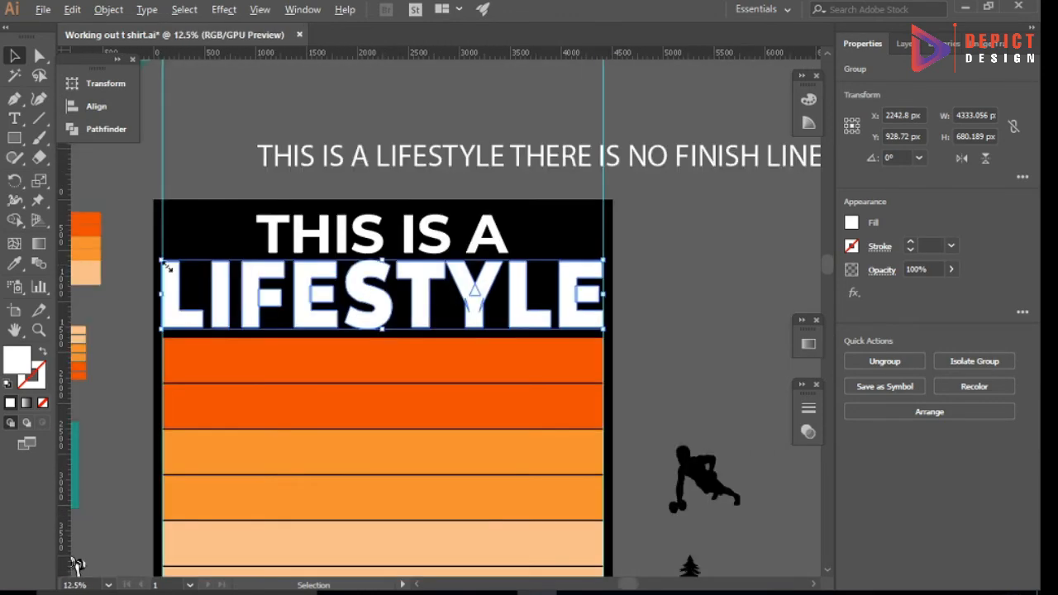
{"action": "scroll", "coordinate": [157, 291], "scroll_direction": "up", "scroll_amount": 11}
{"action": "left_click_drag", "start_coordinate": [494, 329], "coordinate": [517, 330]}
{"action": "scroll", "coordinate": [330, 322], "scroll_direction": "down", "scroll_amount": 12}
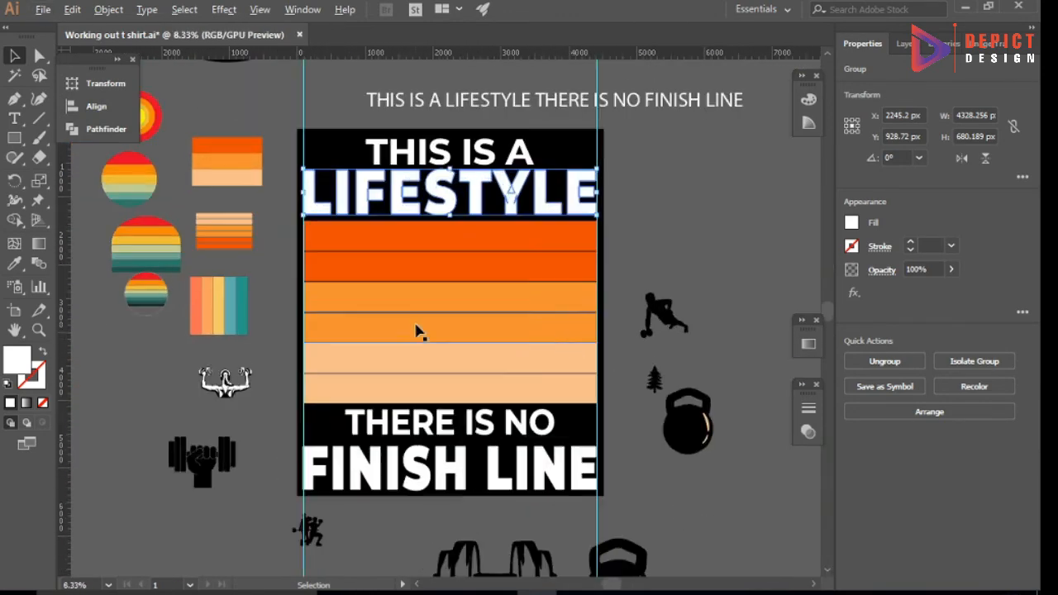
Step: Move FINISH LINE up to about Y 4931 px, closer to THERE IS NO
{"action": "left_click", "coordinate": [606, 265]}
{"action": "scroll", "coordinate": [607, 264], "scroll_direction": "down", "scroll_amount": 4}
{"action": "scroll", "coordinate": [606, 265], "scroll_direction": "up", "scroll_amount": 5}
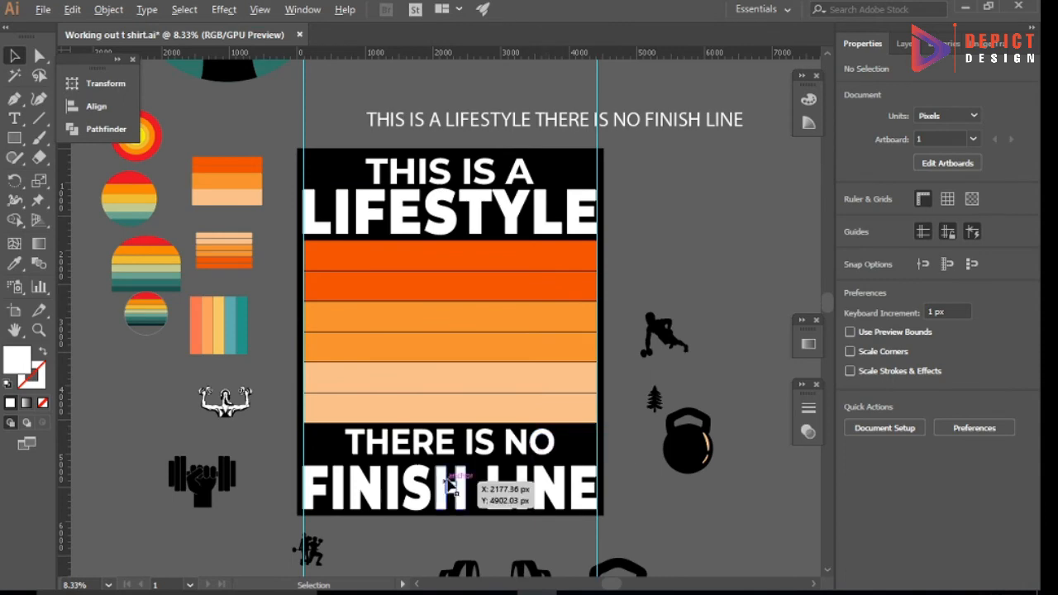
{"action": "scroll", "coordinate": [451, 484], "scroll_direction": "up", "scroll_amount": 1}
{"action": "left_click_drag", "start_coordinate": [460, 493], "coordinate": [461, 487]}
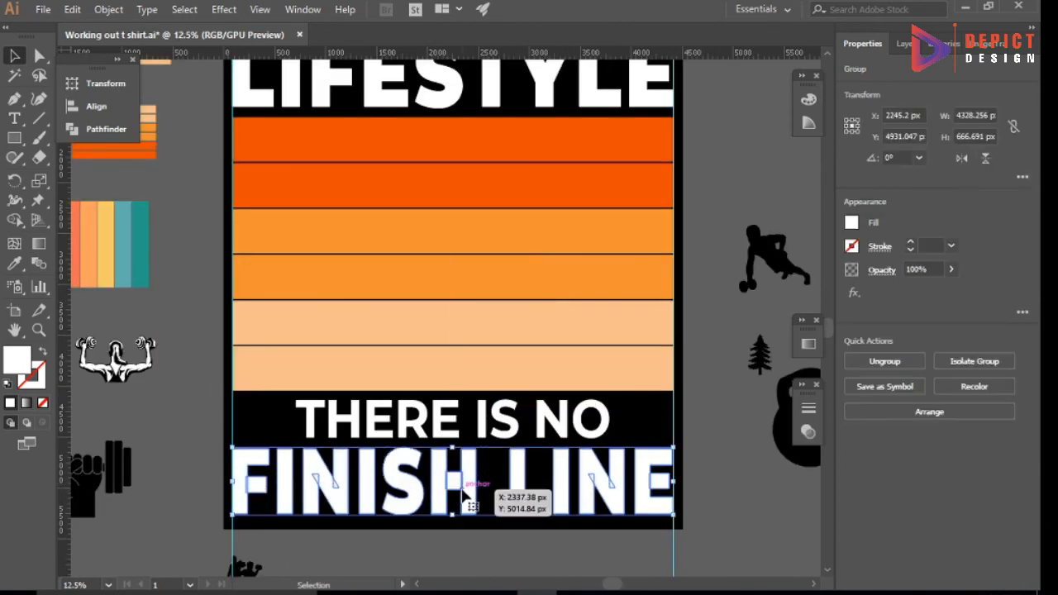
{"action": "left_click", "coordinate": [456, 540]}
Step: Switch to the browser and copy the image of the fist gripping a barbell
{"action": "scroll", "coordinate": [444, 243], "scroll_direction": "down", "scroll_amount": 1}
{"action": "key", "text": "alt+Tab"}
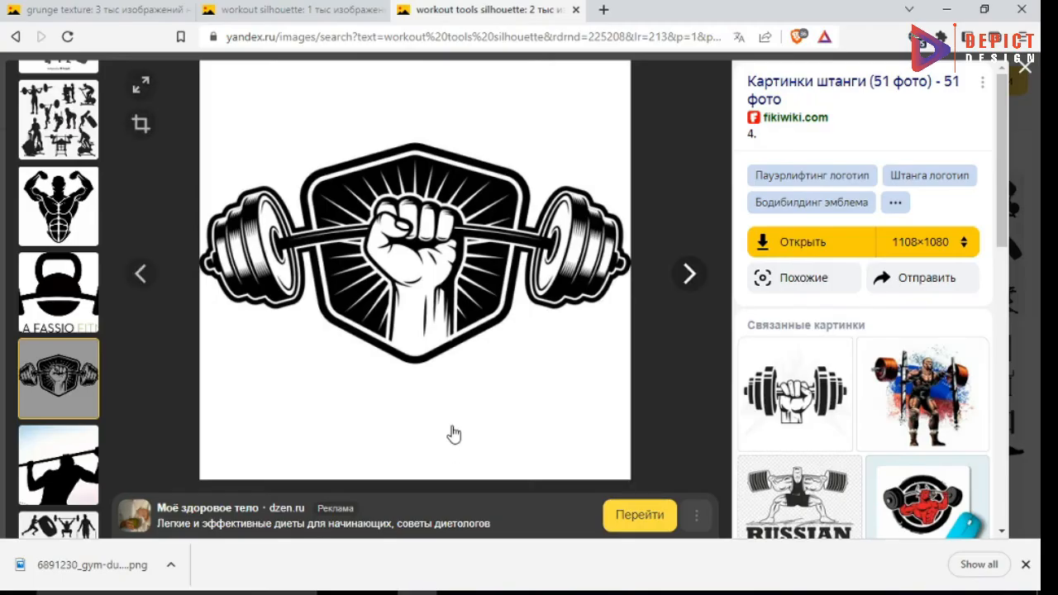
{"action": "right_click", "coordinate": [455, 431]}
{"action": "left_click", "coordinate": [484, 401]}
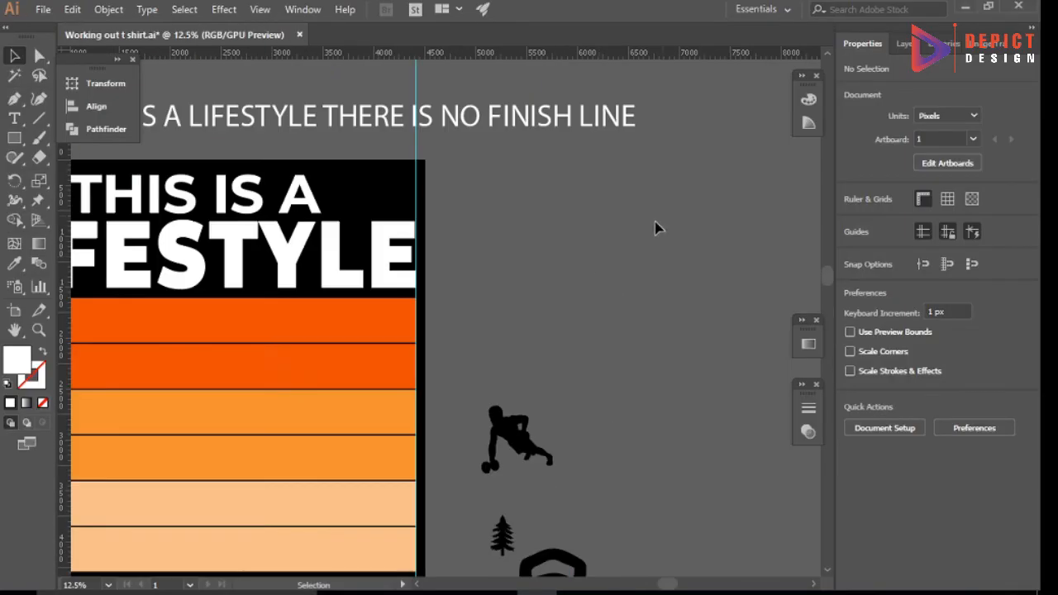
Step: Paste the fist-and-barbell image beside the artboard, trace it in black and white with the default preset, and expand the tracing
{"action": "key", "text": "ctrl+v"}
{"action": "scroll", "coordinate": [510, 311], "scroll_direction": "up", "scroll_amount": 4}
{"action": "scroll", "coordinate": [608, 314], "scroll_direction": "down", "scroll_amount": 1}
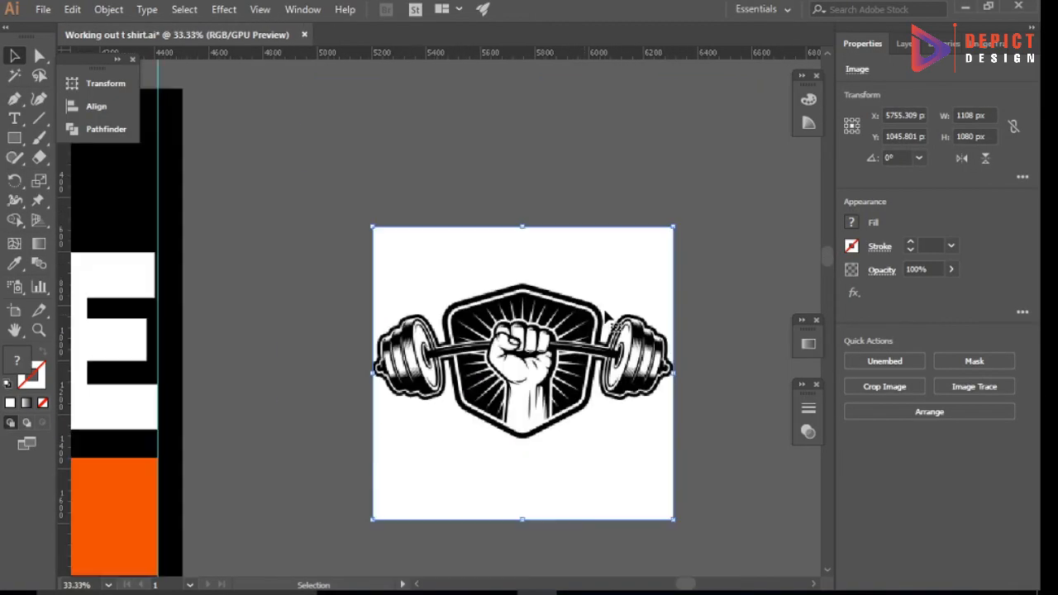
{"action": "left_click", "coordinate": [995, 47]}
{"action": "scroll", "coordinate": [746, 307], "scroll_direction": "up", "scroll_amount": 2}
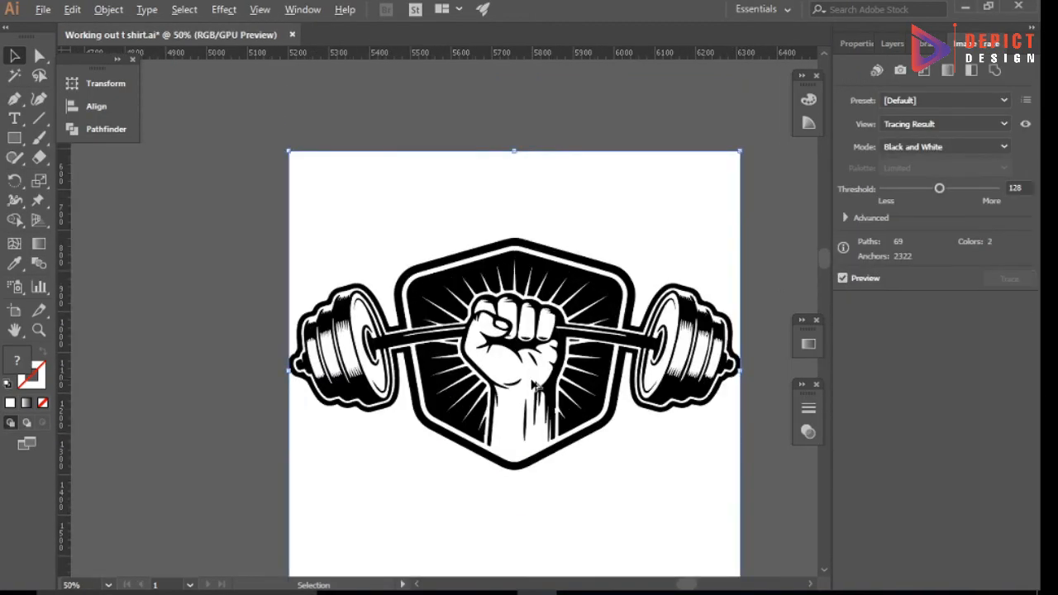
{"action": "scroll", "coordinate": [738, 357], "scroll_direction": "down", "scroll_amount": 1}
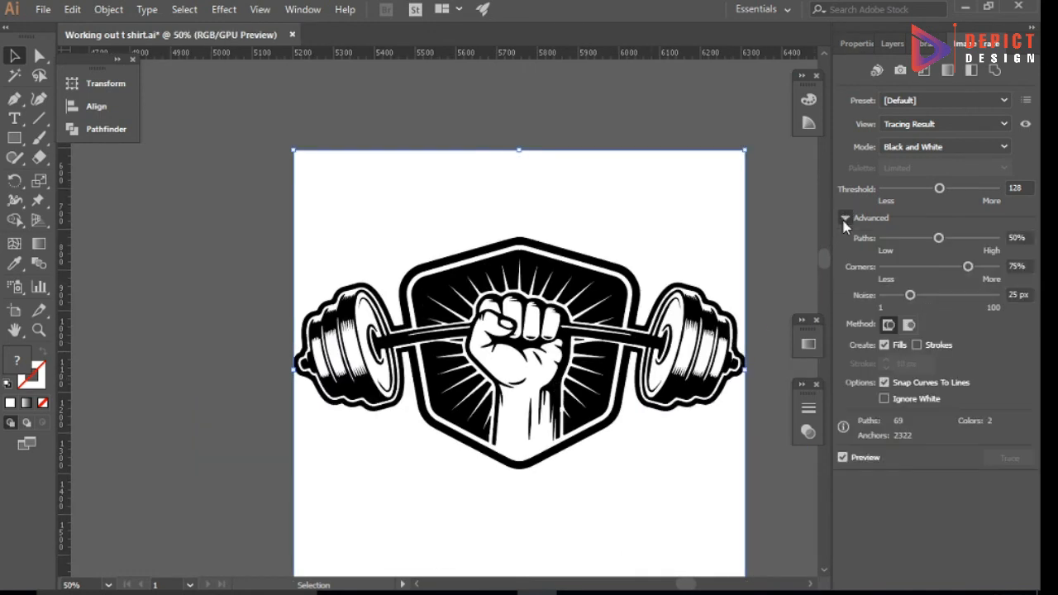
{"action": "left_click", "coordinate": [857, 43]}
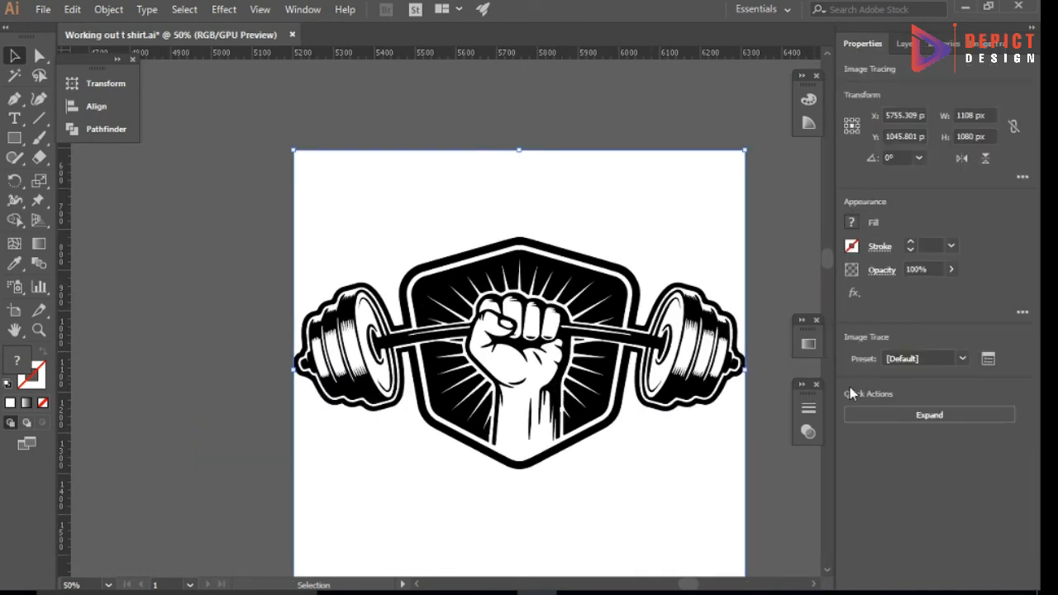
{"action": "left_click", "coordinate": [868, 414]}
Step: Delete the white background shapes above and below the traced fist emblem
{"action": "double_click", "coordinate": [724, 235]}
{"action": "left_click", "coordinate": [723, 243]}
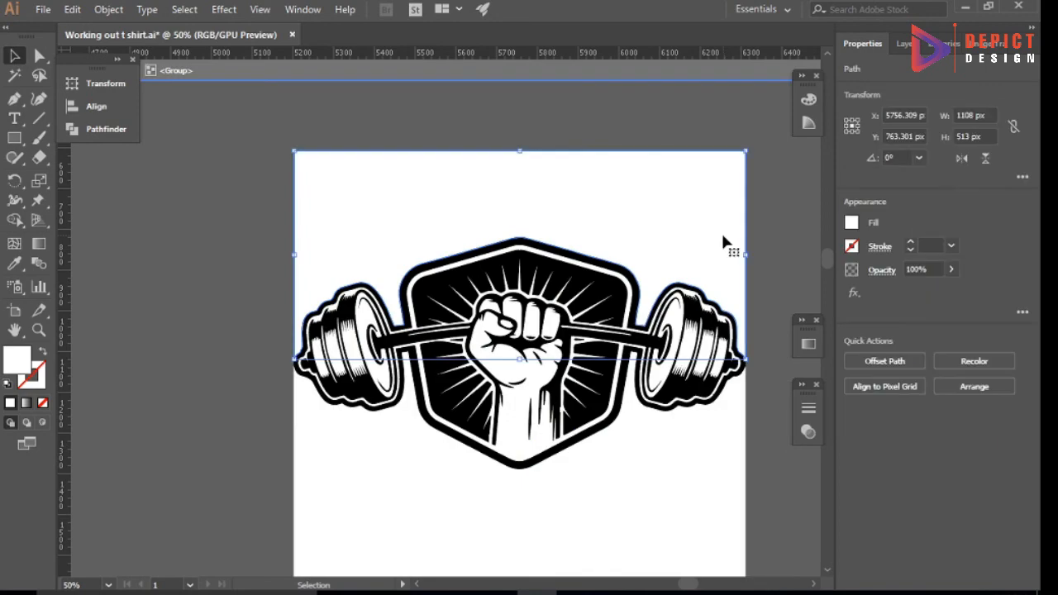
{"action": "key", "text": "Delete"}
{"action": "double_click", "coordinate": [636, 468]}
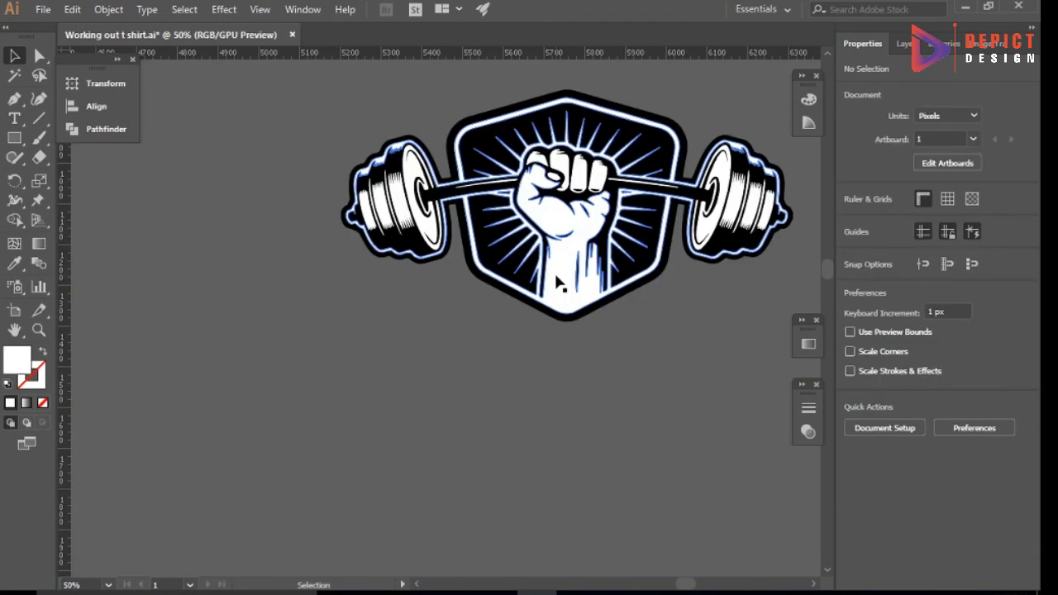
Step: Try moving and deleting the white artwork inside the fist emblem, undoing each change
{"action": "double_click", "coordinate": [566, 198]}
{"action": "double_click", "coordinate": [545, 414]}
{"action": "double_click", "coordinate": [558, 273]}
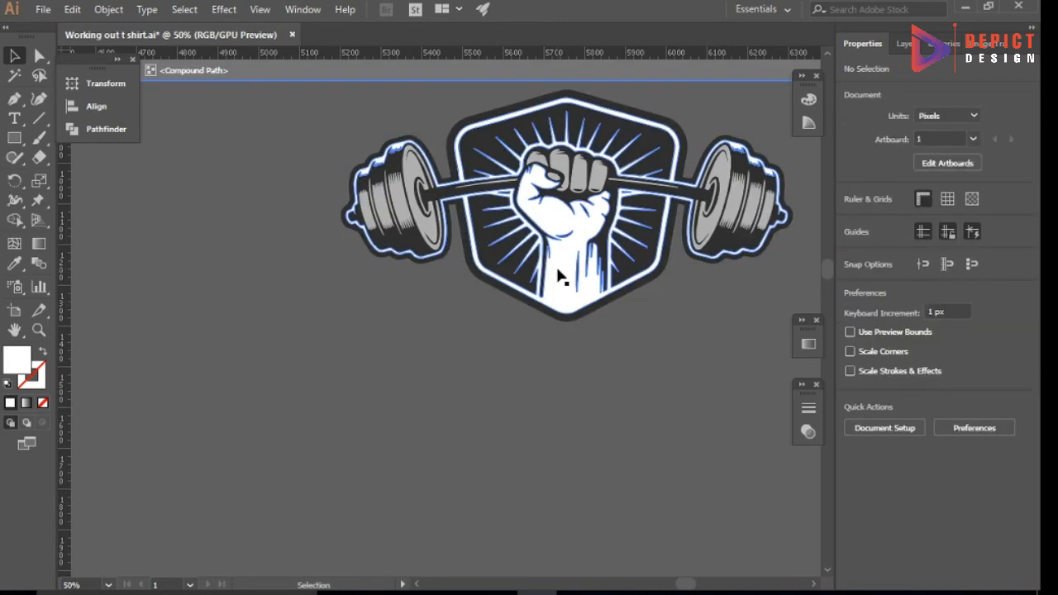
{"action": "left_click_drag", "start_coordinate": [559, 260], "coordinate": [552, 342]}
{"action": "key", "text": "ctrl+z"}
{"action": "double_click", "coordinate": [552, 334]}
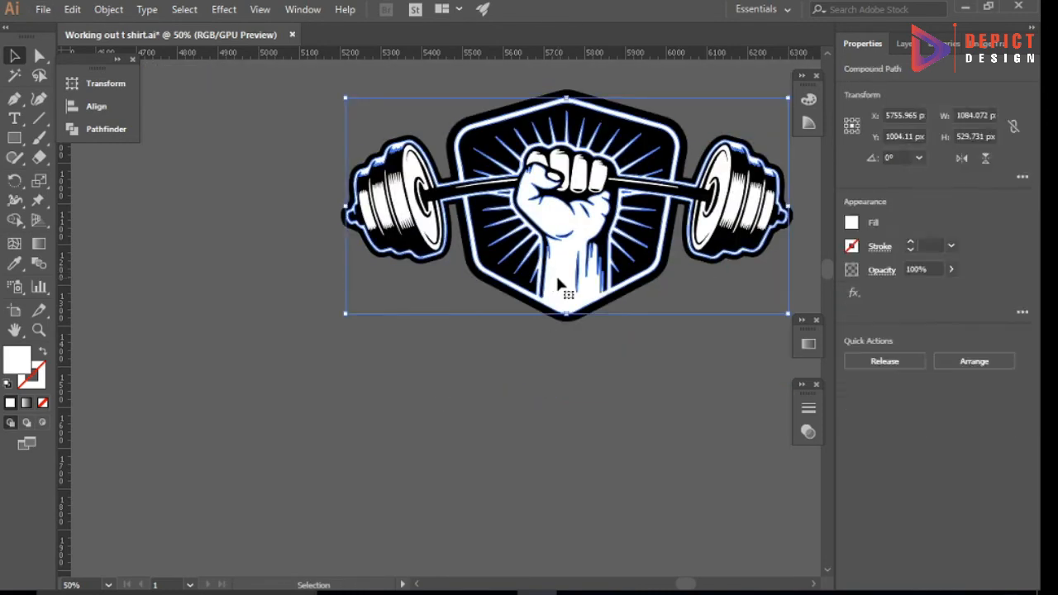
{"action": "double_click", "coordinate": [556, 274]}
{"action": "key", "text": "Delete"}
{"action": "key", "text": "ctrl+z"}
{"action": "double_click", "coordinate": [533, 411]}
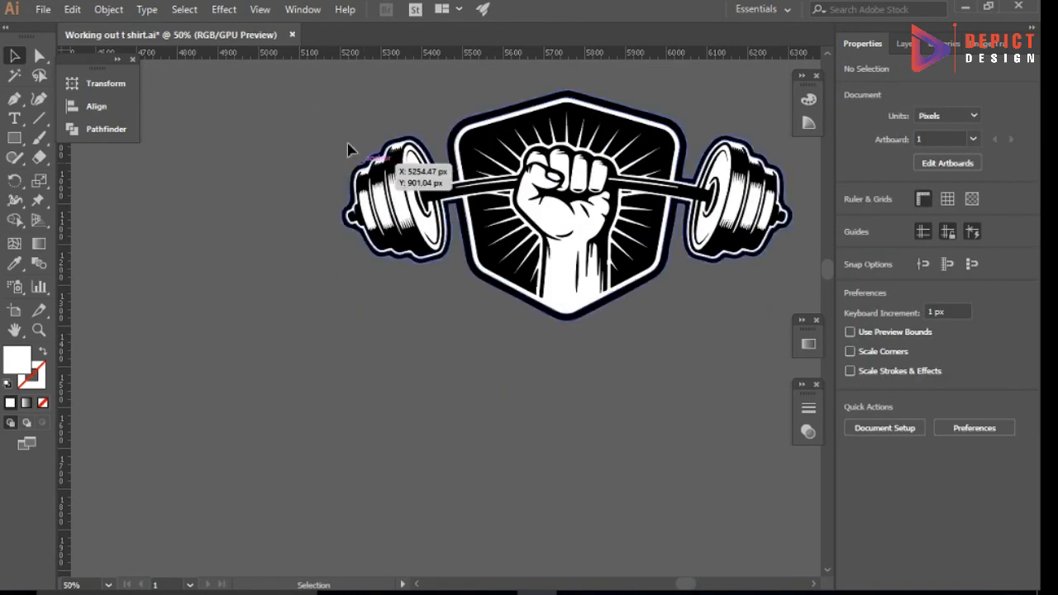
Step: Divide the whole fist emblem with Pathfinder and ungroup the resulting pieces
{"action": "left_click_drag", "start_coordinate": [350, 149], "coordinate": [704, 338]}
{"action": "scroll", "coordinate": [573, 323], "scroll_direction": "down", "scroll_amount": 1}
{"action": "left_click", "coordinate": [106, 129]}
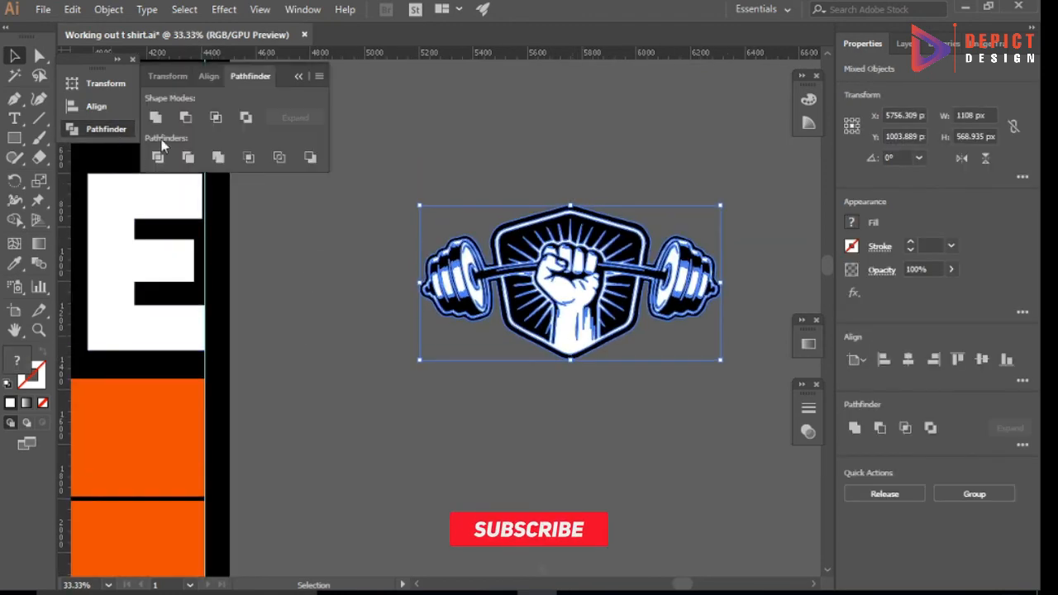
{"action": "left_click", "coordinate": [156, 156]}
{"action": "scroll", "coordinate": [570, 323], "scroll_direction": "down", "scroll_amount": 1}
{"action": "scroll", "coordinate": [583, 331], "scroll_direction": "down", "scroll_amount": 3}
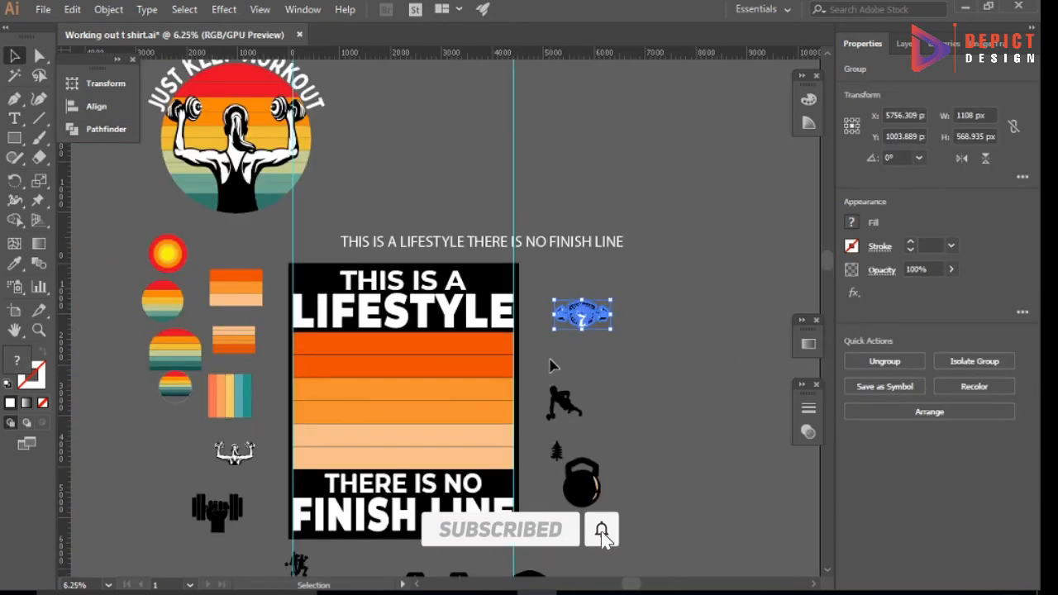
{"action": "right_click", "coordinate": [550, 364]}
{"action": "left_click", "coordinate": [591, 217]}
{"action": "left_click", "coordinate": [608, 364]}
Step: Select the T-shirt design and the surrounding artwork, leaving out the fist emblem, and lock the selection
{"action": "scroll", "coordinate": [586, 360], "scroll_direction": "down", "scroll_amount": 1}
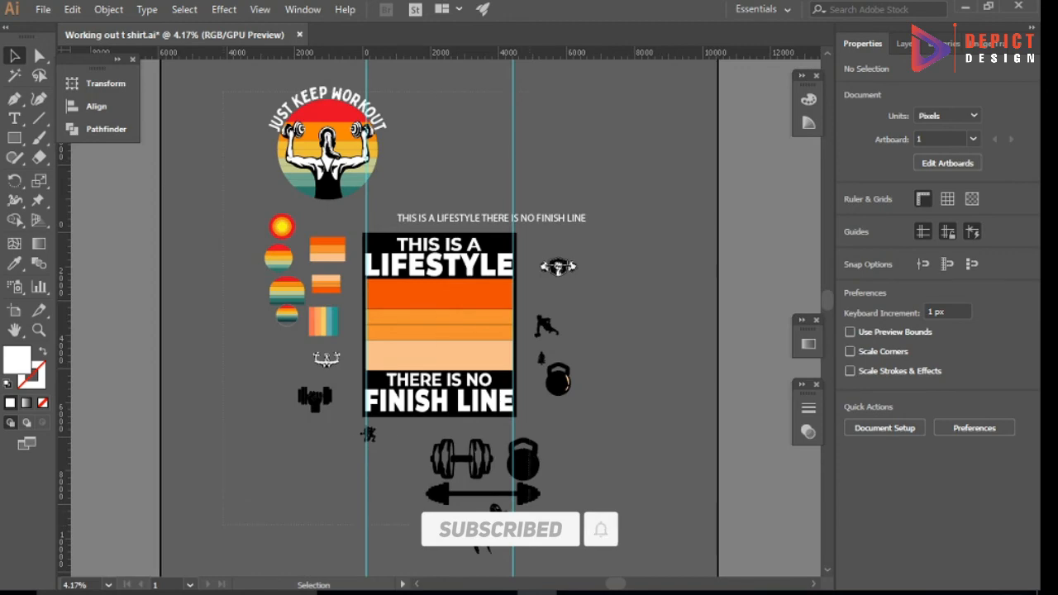
{"action": "key", "text": "ctrl+a"}
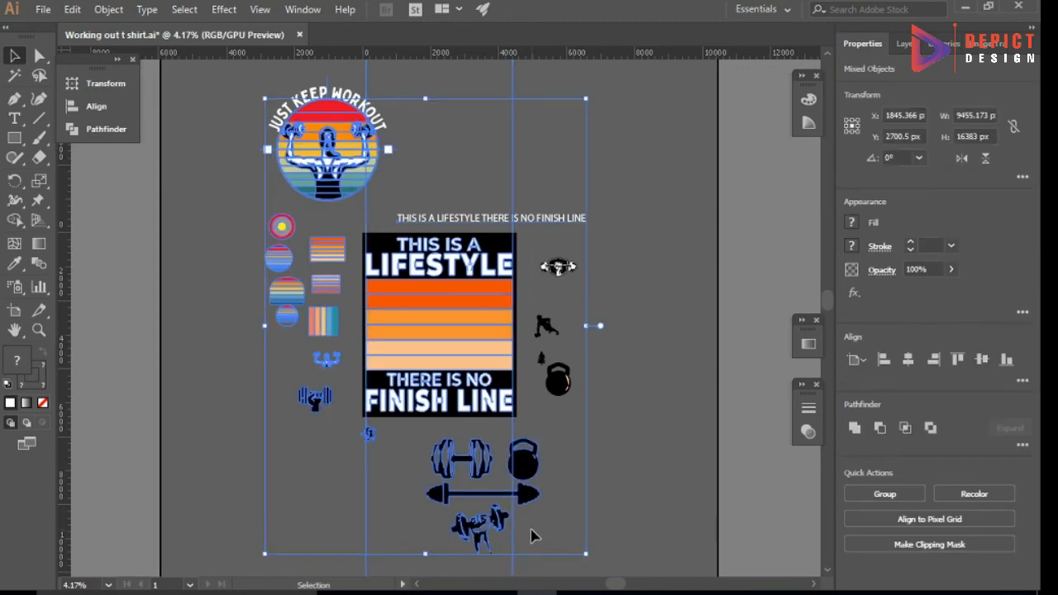
{"action": "left_click", "coordinate": [529, 183]}
Step: Select the emblem's white areas with the Magic Wand and recolour them by sampling the light peach of the lower stripes
{"action": "scroll", "coordinate": [556, 269], "scroll_direction": "up", "scroll_amount": 6}
{"action": "scroll", "coordinate": [626, 140], "scroll_direction": "up", "scroll_amount": 2}
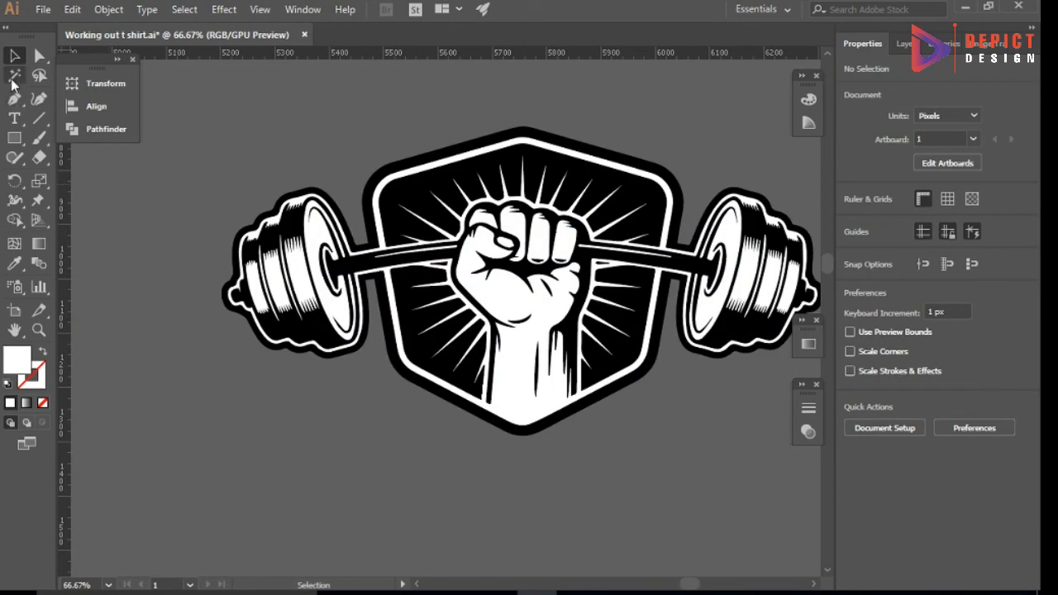
{"action": "left_click", "coordinate": [14, 76]}
{"action": "left_click", "coordinate": [501, 303]}
{"action": "left_click", "coordinate": [14, 55]}
{"action": "scroll", "coordinate": [500, 355], "scroll_direction": "down", "scroll_amount": 6}
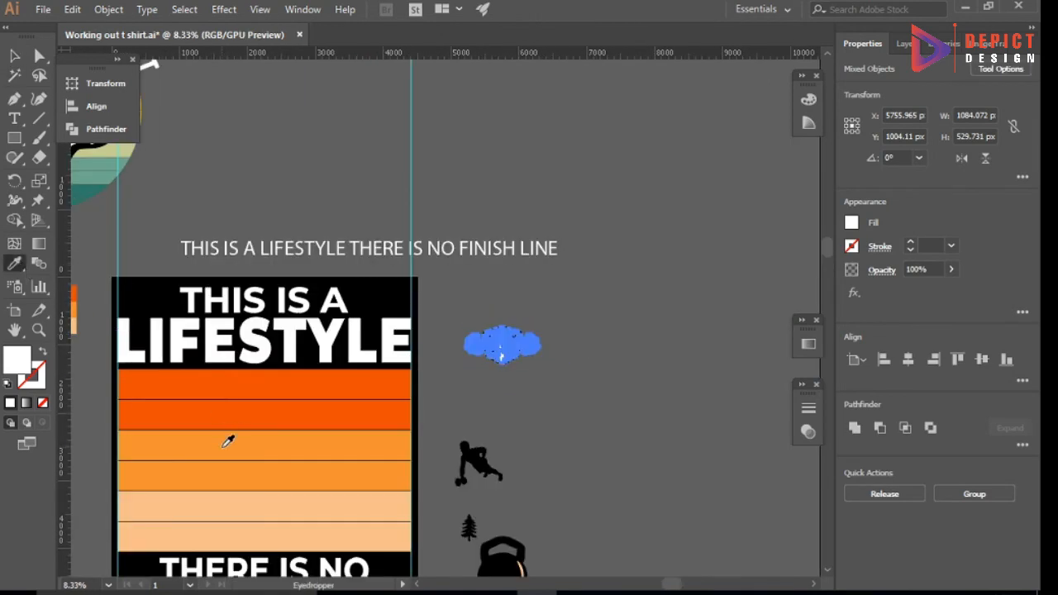
{"action": "scroll", "coordinate": [411, 331], "scroll_direction": "up", "scroll_amount": 3}
{"action": "left_click", "coordinate": [511, 416]}
Step: Try recolouring the emblem's black areas with the deep orange of the upper stripes, and undo it
{"action": "scroll", "coordinate": [587, 346], "scroll_direction": "up", "scroll_amount": 3}
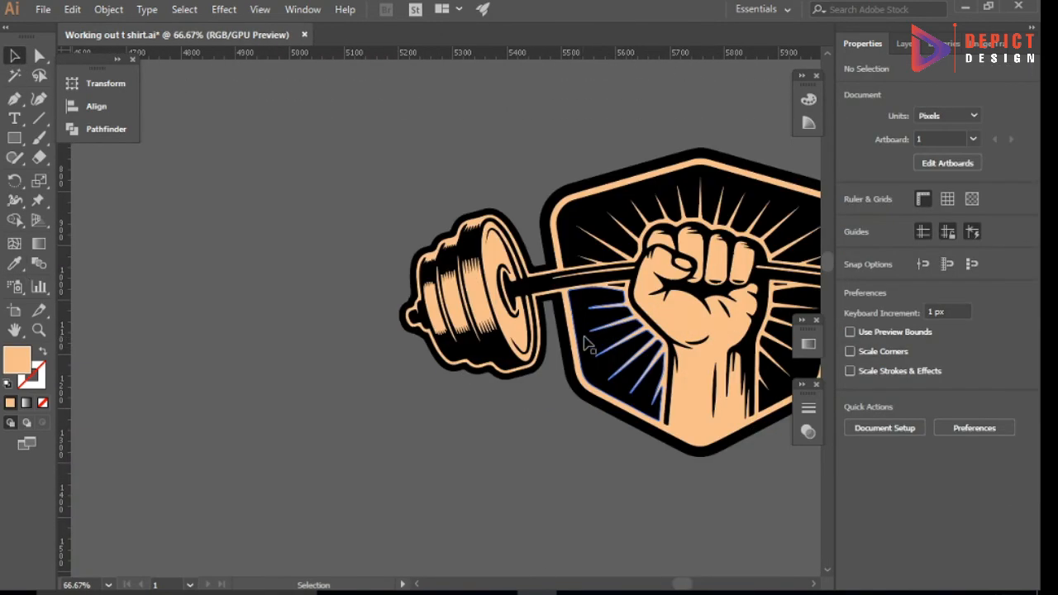
{"action": "left_click", "coordinate": [14, 76]}
{"action": "left_click", "coordinate": [576, 217]}
{"action": "scroll", "coordinate": [444, 270], "scroll_direction": "down", "scroll_amount": 5}
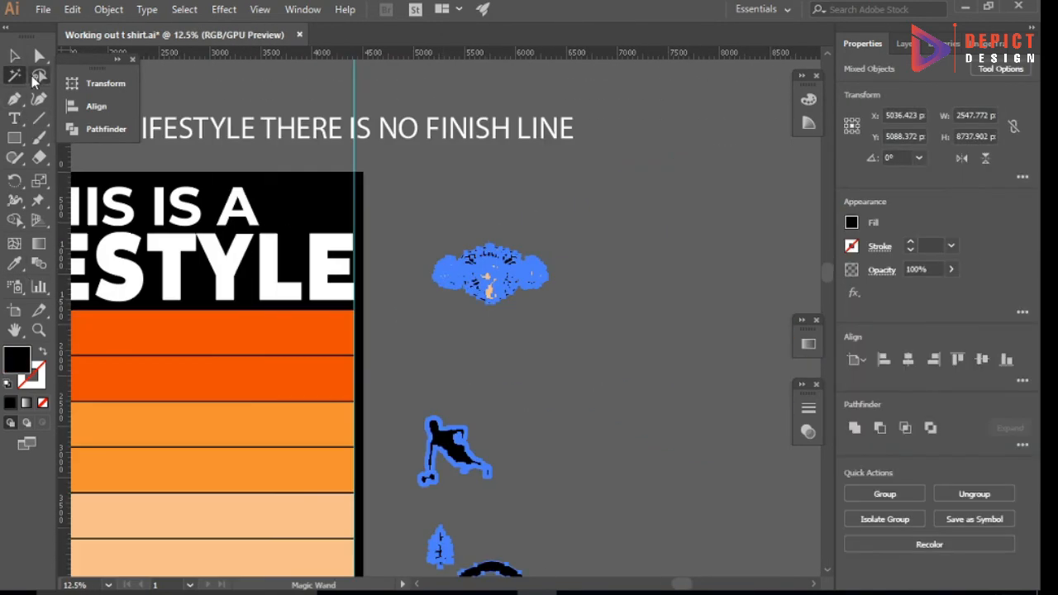
{"action": "left_click", "coordinate": [14, 55]}
{"action": "scroll", "coordinate": [521, 335], "scroll_direction": "down", "scroll_amount": 1}
{"action": "scroll", "coordinate": [472, 488], "scroll_direction": "down", "scroll_amount": 8}
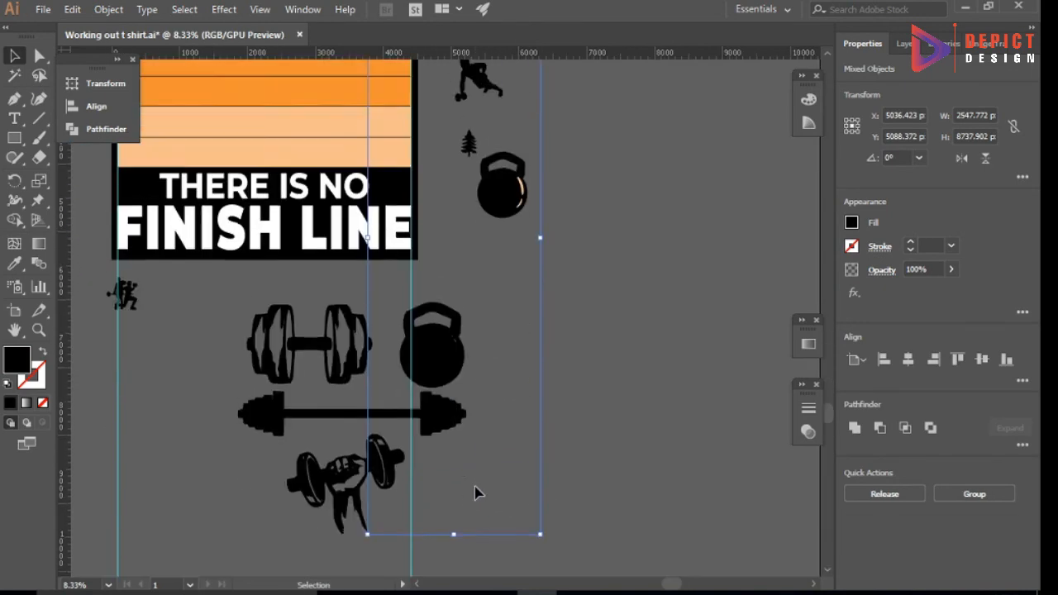
{"action": "scroll", "coordinate": [444, 439], "scroll_direction": "down", "scroll_amount": 1}
{"action": "scroll", "coordinate": [487, 500], "scroll_direction": "up", "scroll_amount": 4}
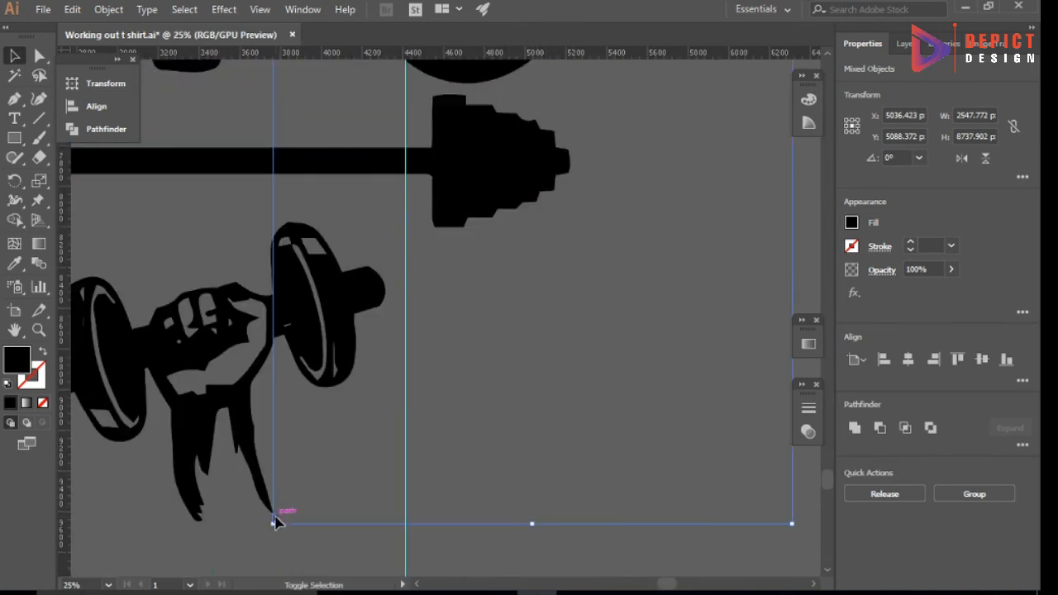
{"action": "scroll", "coordinate": [276, 522], "scroll_direction": "down", "scroll_amount": 4}
{"action": "scroll", "coordinate": [210, 324], "scroll_direction": "up", "scroll_amount": 1}
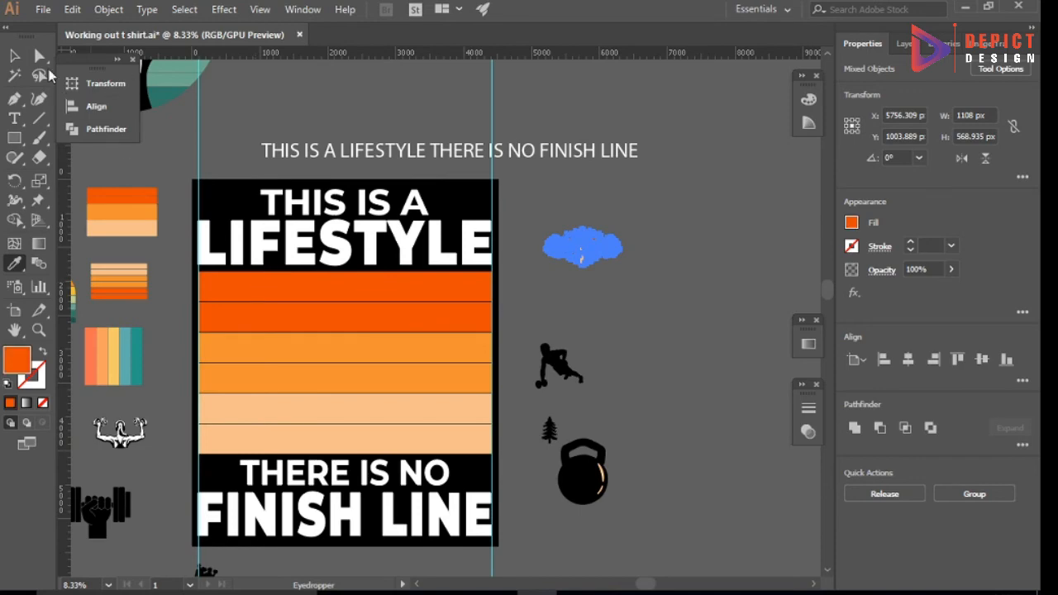
{"action": "left_click", "coordinate": [601, 342]}
{"action": "scroll", "coordinate": [589, 327], "scroll_direction": "up", "scroll_amount": 3}
{"action": "key", "text": "ctrl+z"}
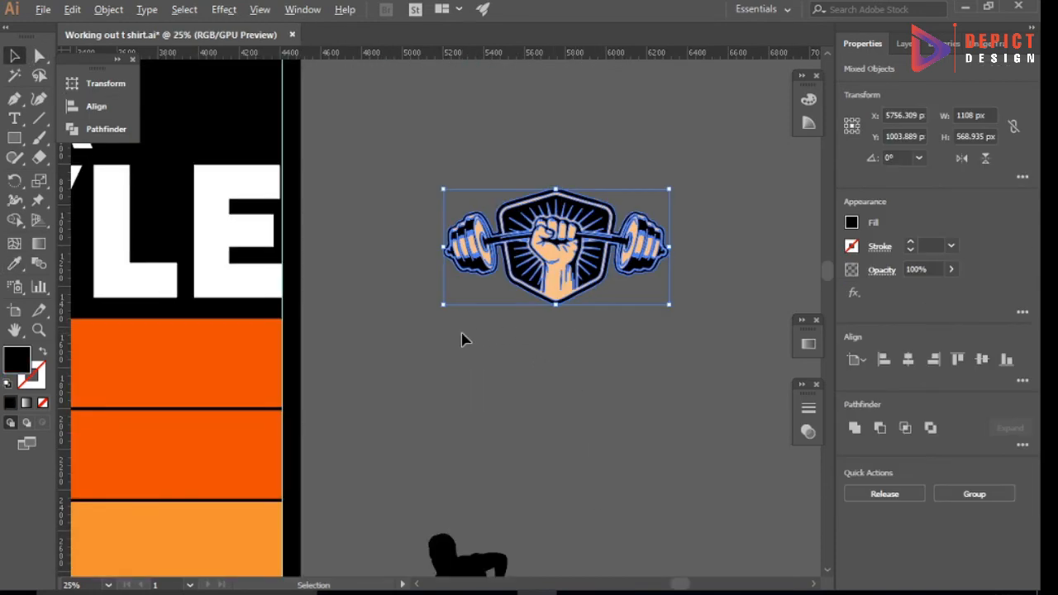
Step: Try recolouring the emblem's black areas with the lighter orange of the middle stripes, and undo it
{"action": "scroll", "coordinate": [462, 336], "scroll_direction": "down", "scroll_amount": 1}
{"action": "left_click", "coordinate": [430, 393]}
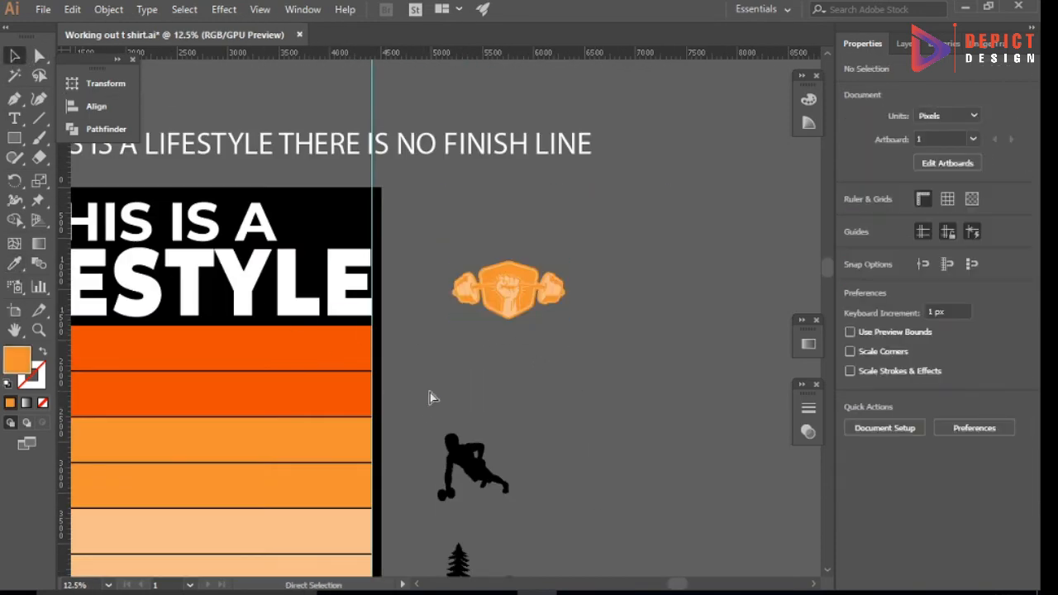
{"action": "scroll", "coordinate": [607, 392], "scroll_direction": "down", "scroll_amount": 2}
{"action": "scroll", "coordinate": [552, 299], "scroll_direction": "up", "scroll_amount": 1}
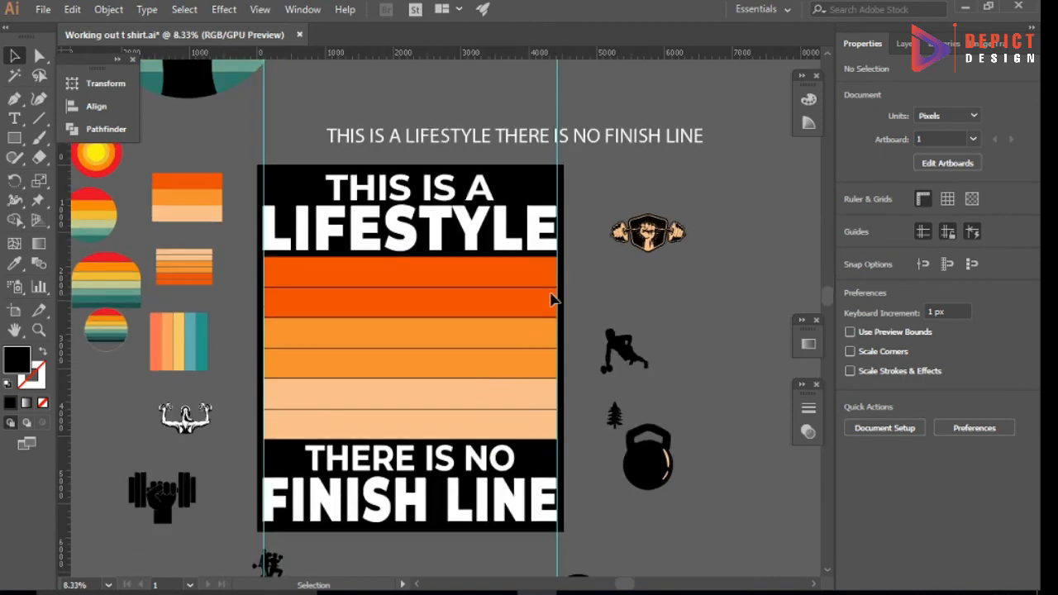
Step: Place a copy of the fist emblem on the stripes, enlarge it to about 3670 px wide and centre it horizontally on the artboard
{"action": "left_click", "coordinate": [402, 333]}
{"action": "left_click", "coordinate": [649, 234]}
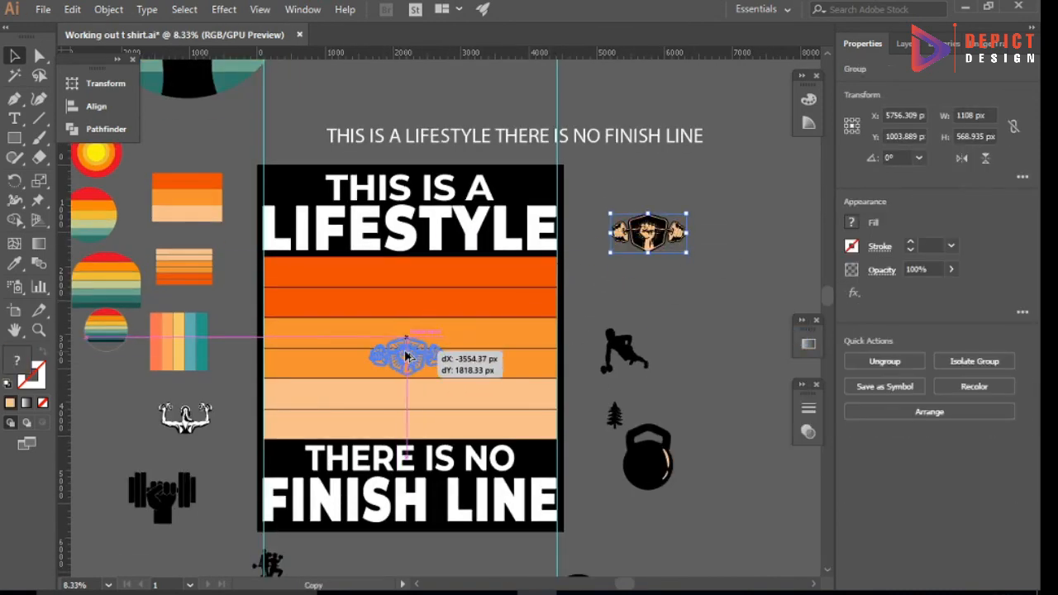
{"action": "left_click_drag", "start_coordinate": [454, 387], "coordinate": [534, 420]}
{"action": "left_click", "coordinate": [96, 106]}
{"action": "left_click", "coordinate": [182, 118]}
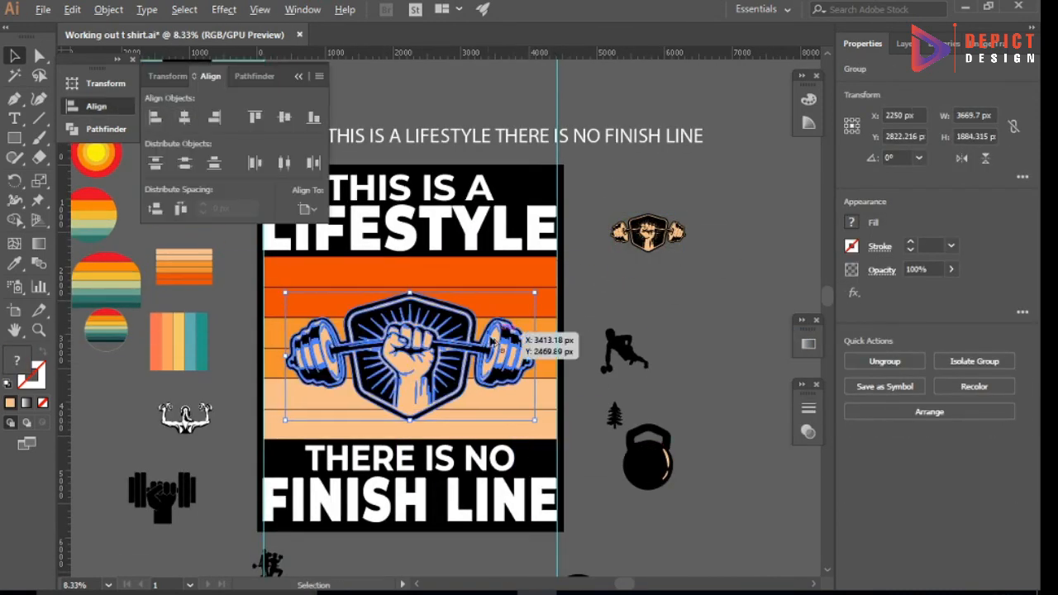
{"action": "left_click", "coordinate": [300, 77]}
Step: Enlarge the emblem to about 4319 by 2587 px so that it spans the striped area
{"action": "scroll", "coordinate": [524, 339], "scroll_direction": "up", "scroll_amount": 2}
{"action": "left_click_drag", "start_coordinate": [543, 372], "coordinate": [589, 373]}
{"action": "left_click_drag", "start_coordinate": [294, 222], "coordinate": [295, 184]}
{"action": "scroll", "coordinate": [370, 436], "scroll_direction": "down", "scroll_amount": 2}
{"action": "scroll", "coordinate": [324, 492], "scroll_direction": "up", "scroll_amount": 3}
{"action": "left_click_drag", "start_coordinate": [352, 468], "coordinate": [352, 485]}
{"action": "scroll", "coordinate": [354, 487], "scroll_direction": "down", "scroll_amount": 3}
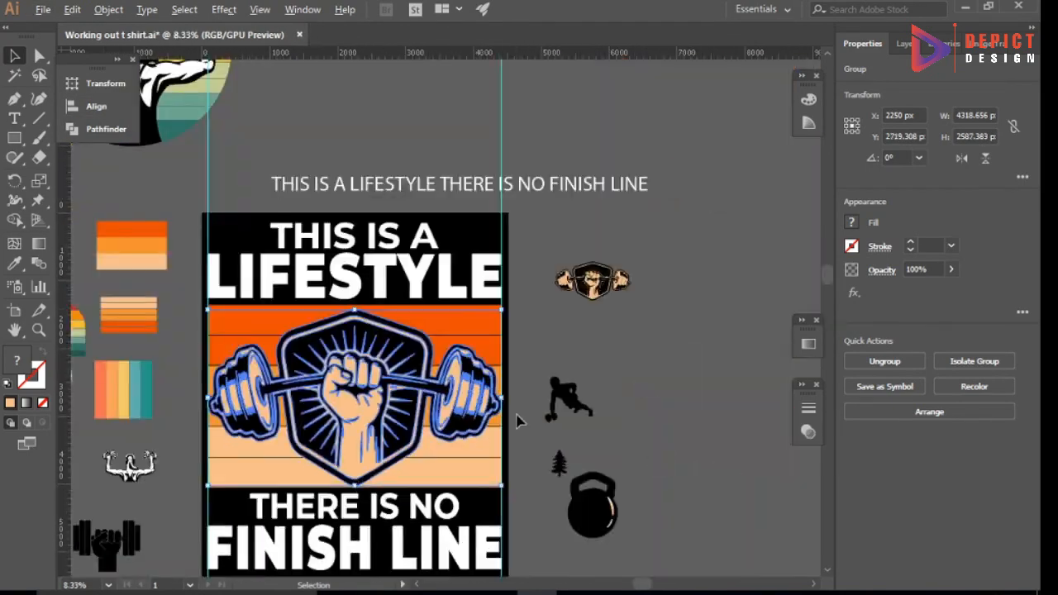
Step: Extend the left edge of the artwork over the stripes to the left vertical guide
{"action": "scroll", "coordinate": [503, 407], "scroll_direction": "up", "scroll_amount": 12}
{"action": "scroll", "coordinate": [466, 417], "scroll_direction": "down", "scroll_amount": 7}
{"action": "scroll", "coordinate": [300, 435], "scroll_direction": "up", "scroll_amount": 7}
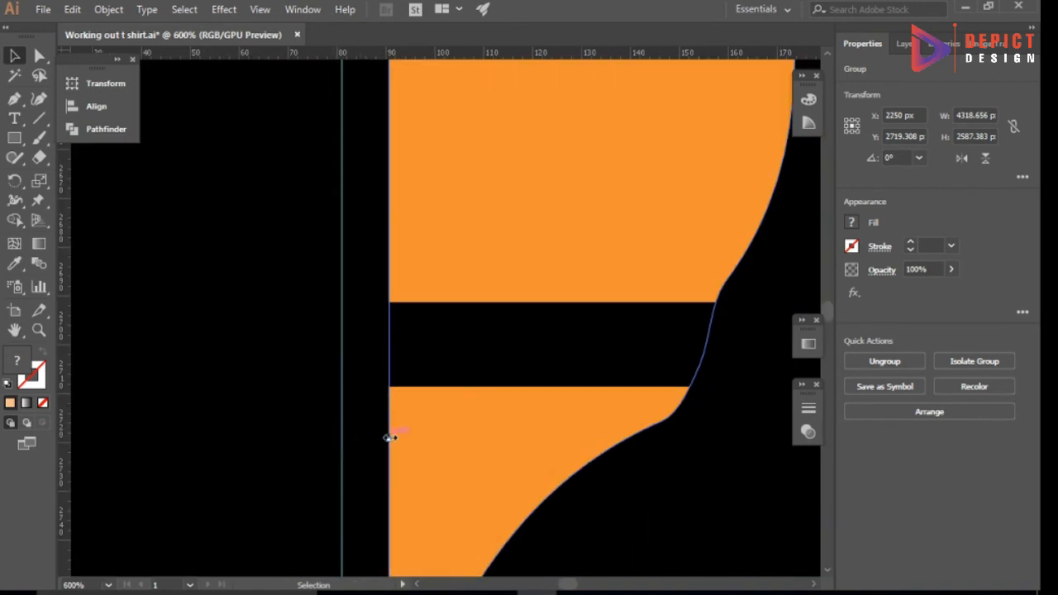
{"action": "left_click_drag", "start_coordinate": [343, 431], "coordinate": [342, 430]}
{"action": "left_click", "coordinate": [399, 433]}
{"action": "scroll", "coordinate": [356, 429], "scroll_direction": "down", "scroll_amount": 5}
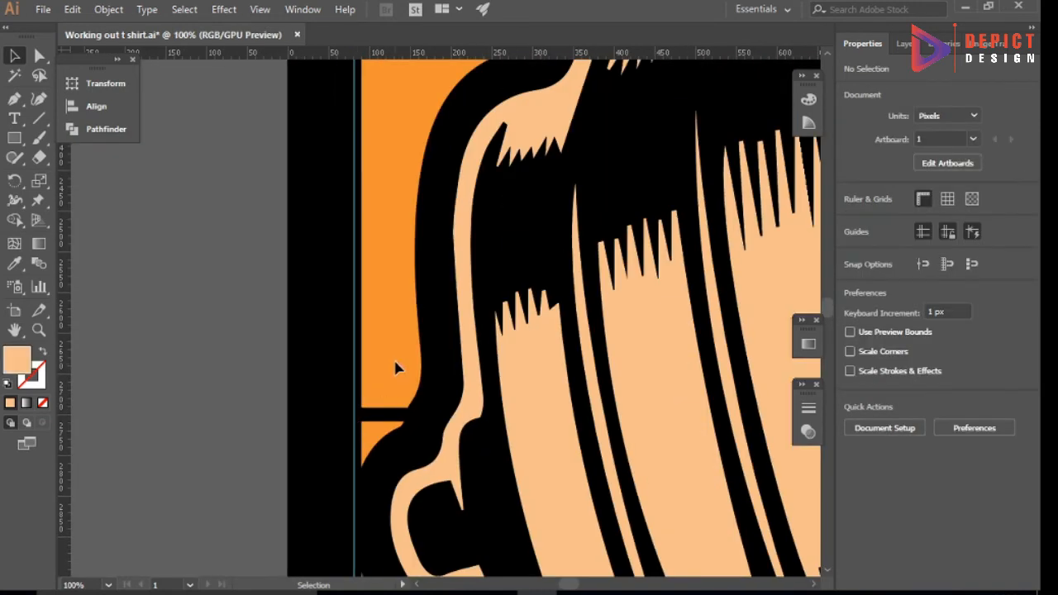
Step: Unlock all artwork and lock only the black background rectangle again
{"action": "key", "text": "ctrl+alt+2"}
{"action": "left_click", "coordinate": [285, 358]}
{"action": "left_click", "coordinate": [309, 368]}
{"action": "key", "text": "ctrl+2"}
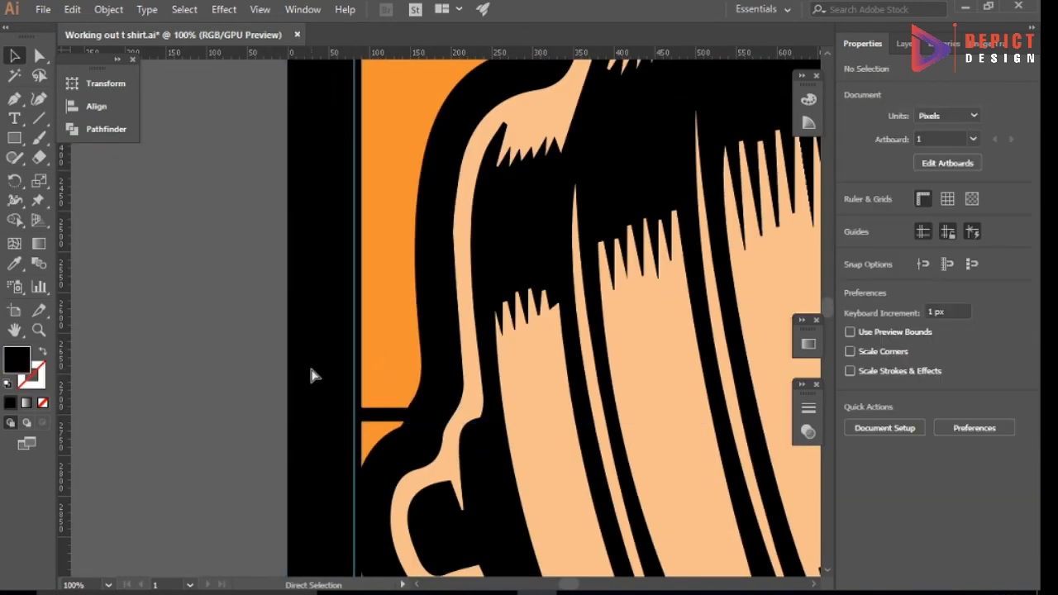
Step: Centre the orange stripes group horizontally and vertically on the artboard
{"action": "left_click", "coordinate": [359, 362]}
{"action": "left_click", "coordinate": [96, 106]}
{"action": "left_click", "coordinate": [182, 117]}
{"action": "left_click", "coordinate": [281, 117]}
{"action": "left_click", "coordinate": [300, 75]}
Step: Extend the stripes group's left edge to the vertical guide, making it about 4328 px wide, and check its right edge
{"action": "scroll", "coordinate": [362, 418], "scroll_direction": "up", "scroll_amount": 3}
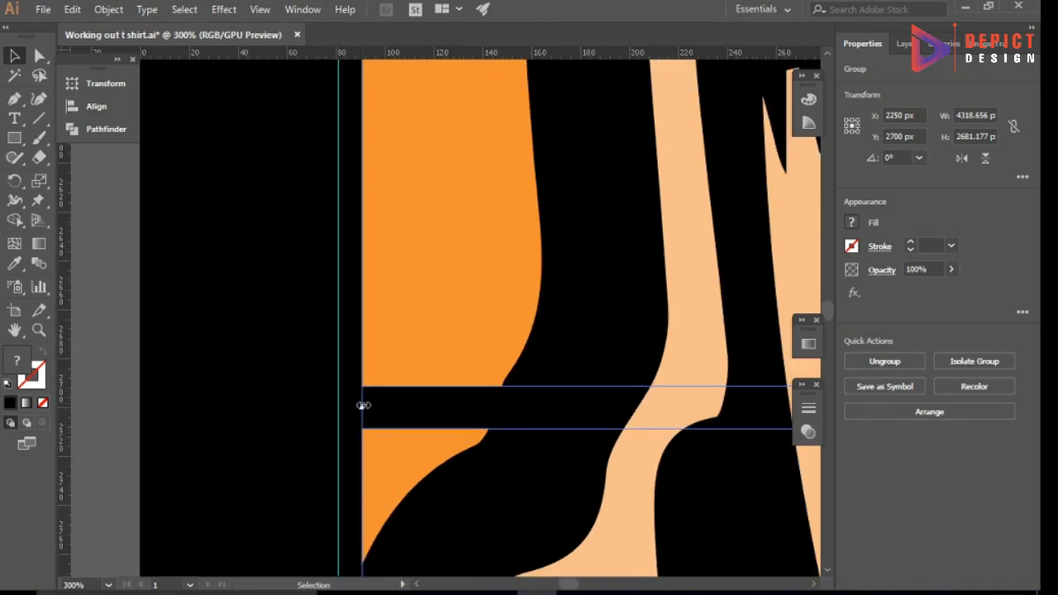
{"action": "left_click_drag", "start_coordinate": [339, 407], "coordinate": [338, 407]}
{"action": "scroll", "coordinate": [309, 416], "scroll_direction": "down", "scroll_amount": 9}
{"action": "scroll", "coordinate": [620, 392], "scroll_direction": "up", "scroll_amount": 4}
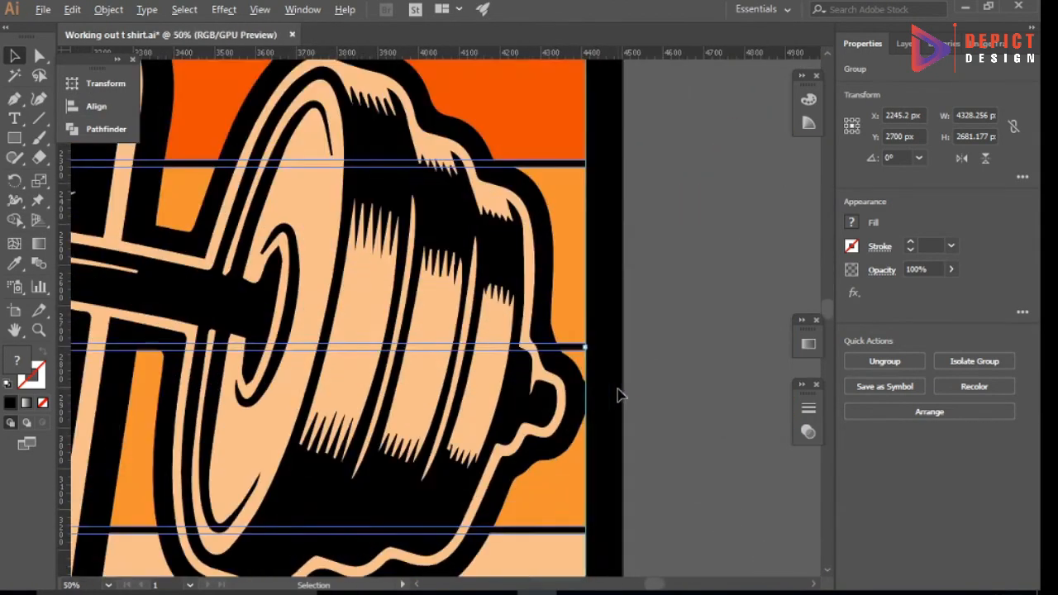
{"action": "scroll", "coordinate": [624, 405], "scroll_direction": "down", "scroll_amount": 4}
{"action": "left_click", "coordinate": [624, 411]}
Step: Isolate the kettlebell's black body and recolour it by sampling the lighter orange of the middle stripes
{"action": "scroll", "coordinate": [594, 419], "scroll_direction": "down", "scroll_amount": 1}
{"action": "scroll", "coordinate": [696, 453], "scroll_direction": "up", "scroll_amount": 3}
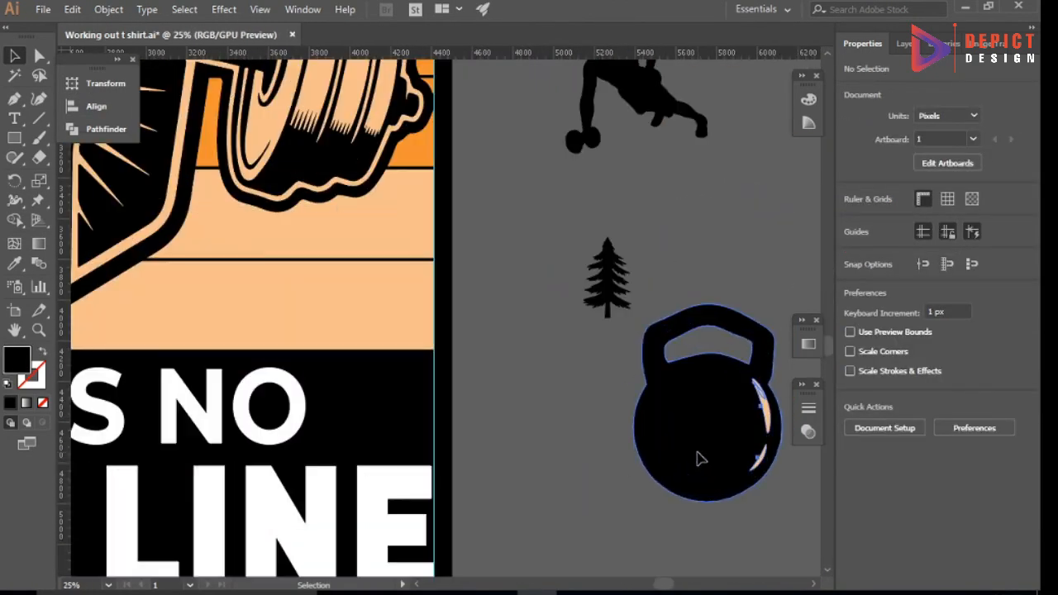
{"action": "double_click", "coordinate": [701, 438]}
{"action": "left_click", "coordinate": [14, 263]}
{"action": "left_click", "coordinate": [213, 136]}
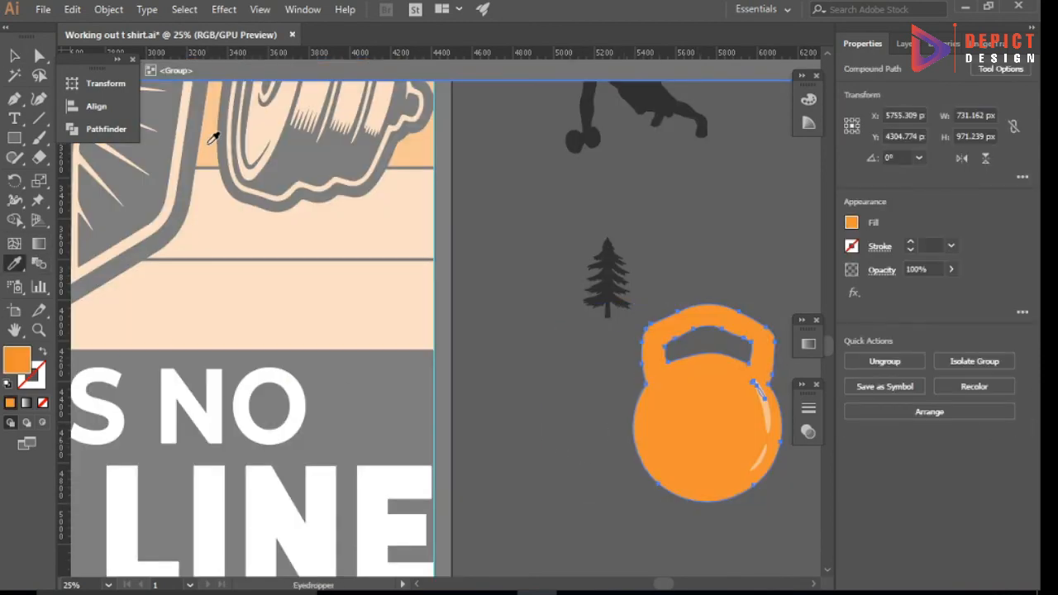
Step: Try the deep orange of the upper stripes on the kettlebell body, and undo it
{"action": "scroll", "coordinate": [403, 403], "scroll_direction": "down", "scroll_amount": 2}
{"action": "double_click", "coordinate": [503, 402]}
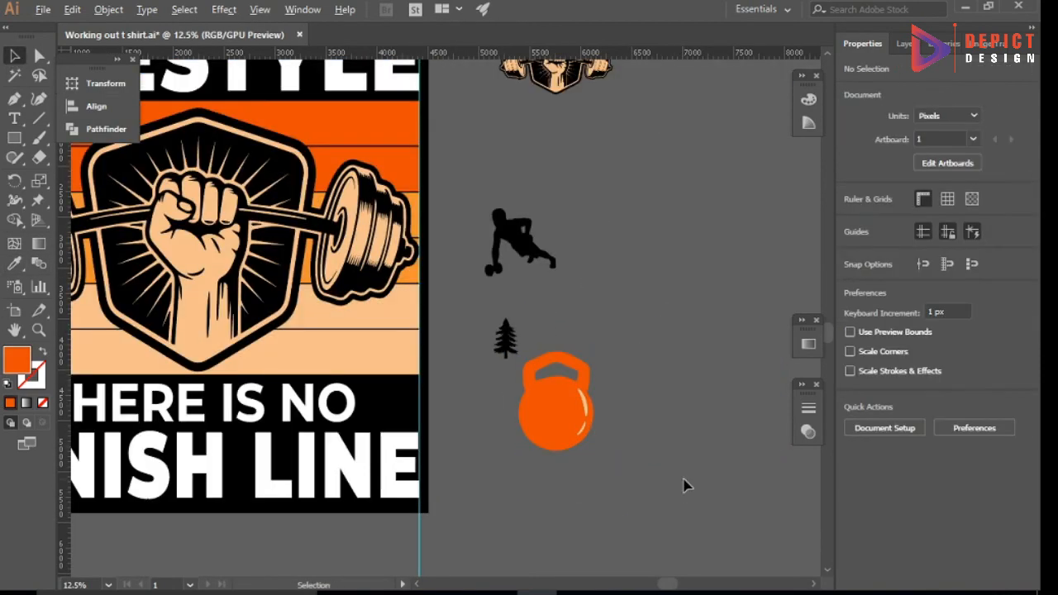
{"action": "scroll", "coordinate": [579, 482], "scroll_direction": "left", "scroll_amount": 3}
{"action": "key", "text": "ctrl+z"}
{"action": "double_click", "coordinate": [615, 425]}
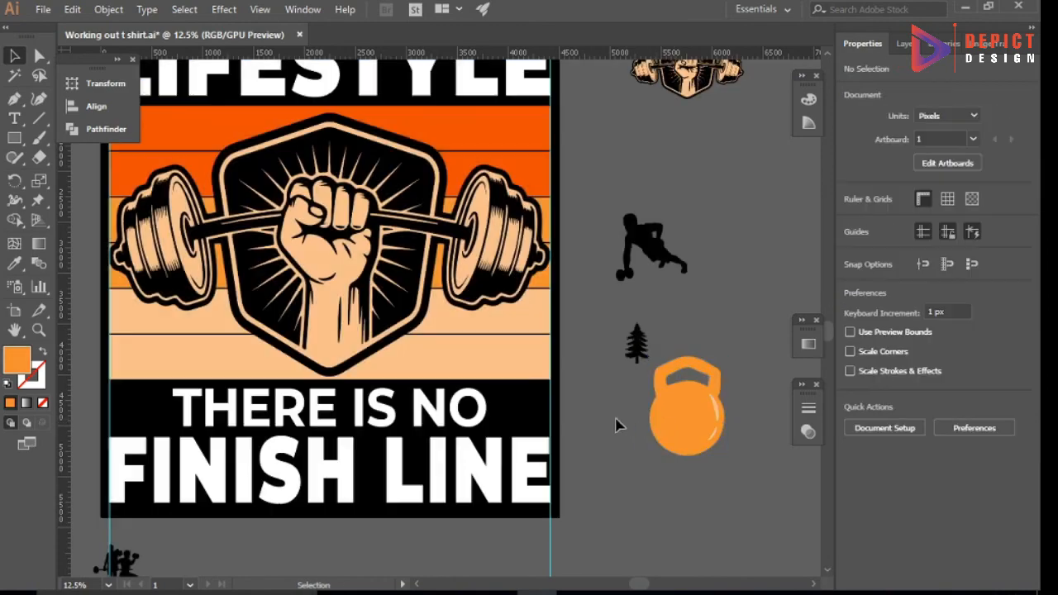
Step: Place a copy of the orange kettlebell at the right end of THERE IS NO and scale it to about 351 px wide
{"action": "left_click_drag", "start_coordinate": [524, 428], "coordinate": [526, 427]}
{"action": "left_click_drag", "start_coordinate": [555, 438], "coordinate": [546, 446]}
{"action": "scroll", "coordinate": [527, 426], "scroll_direction": "up", "scroll_amount": 4}
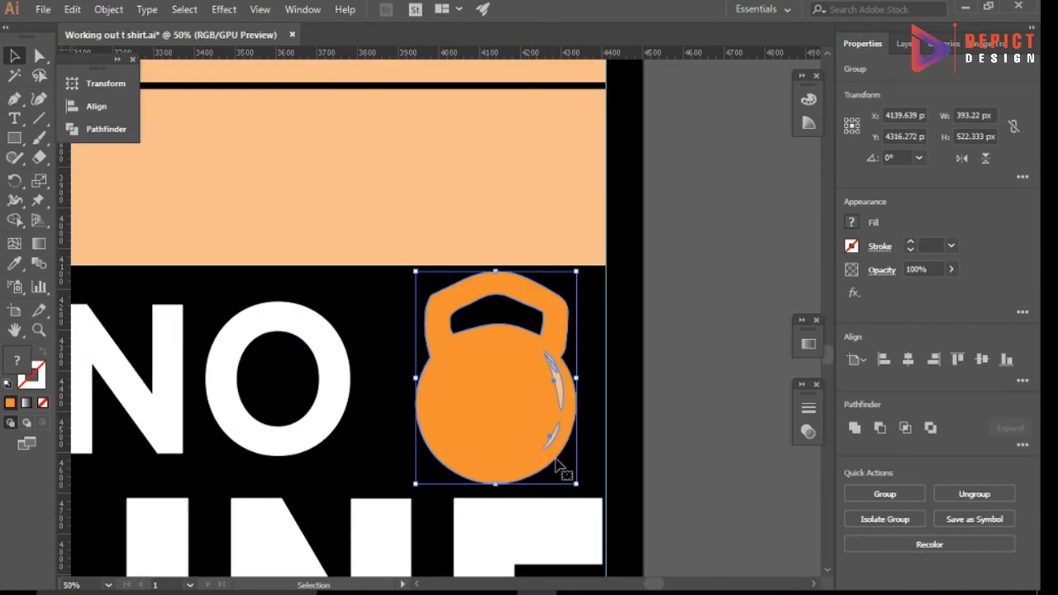
{"action": "left_click_drag", "start_coordinate": [575, 484], "coordinate": [613, 472]}
{"action": "scroll", "coordinate": [628, 455], "scroll_direction": "down", "scroll_amount": 5}
Step: Create a copy of the small kettlebell reflected across the vertical axis and place it at the left end of THERE IS NO
{"action": "right_click", "coordinate": [610, 443]}
{"action": "mouse_move", "coordinate": [642, 343]}
{"action": "left_click", "coordinate": [803, 401]}
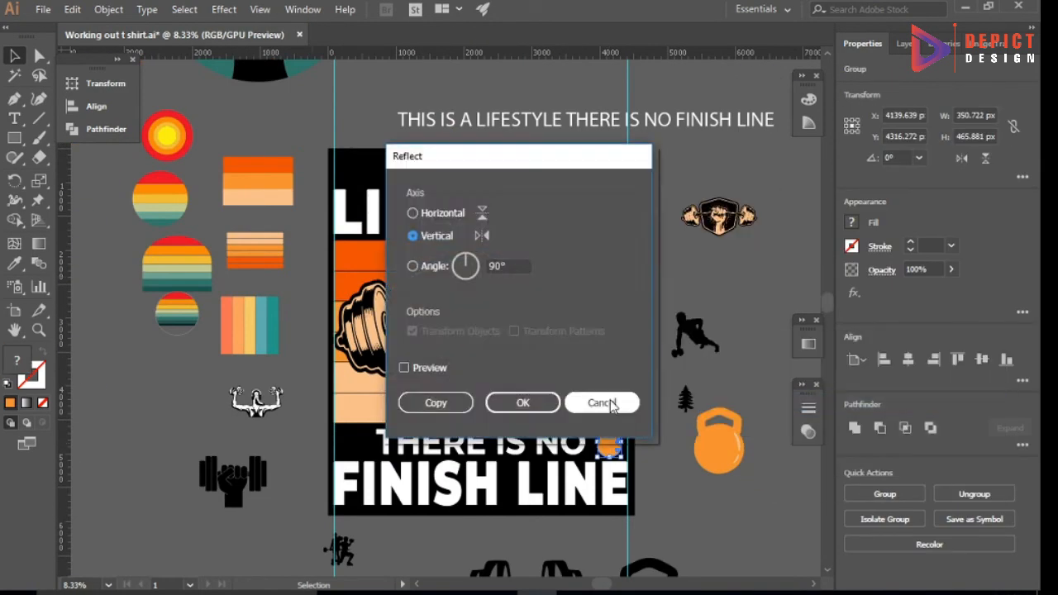
{"action": "left_click", "coordinate": [436, 404]}
{"action": "left_click", "coordinate": [610, 448]}
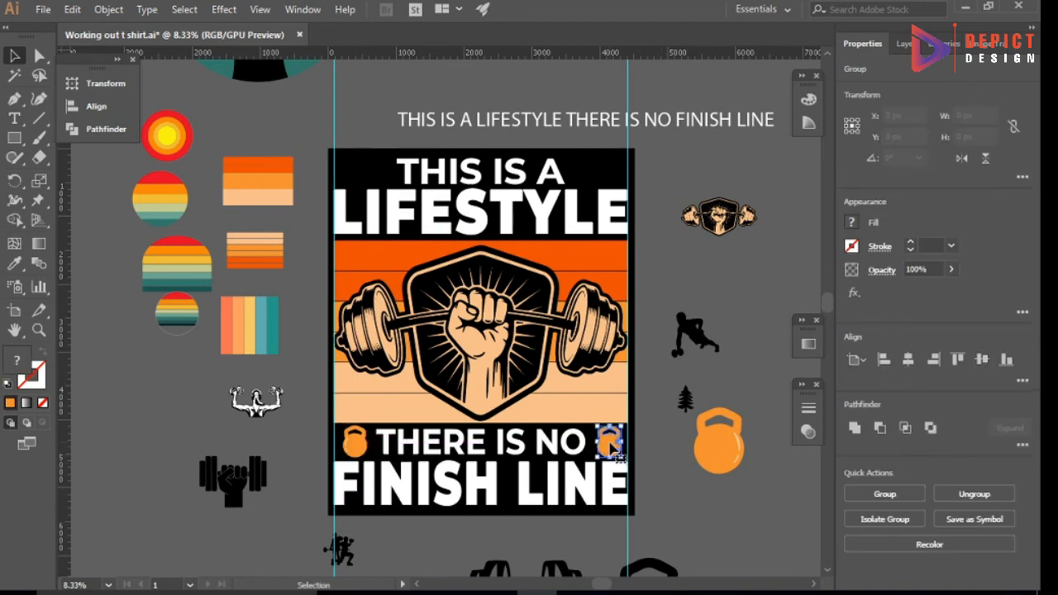
{"action": "left_click", "coordinate": [655, 473]}
Step: Fill the openings in the weight plates of the black dumbbell below the artboard using Shape Builder
{"action": "scroll", "coordinate": [628, 475], "scroll_direction": "down", "scroll_amount": 2}
{"action": "scroll", "coordinate": [597, 485], "scroll_direction": "up", "scroll_amount": 1}
{"action": "scroll", "coordinate": [590, 487], "scroll_direction": "down", "scroll_amount": 1}
{"action": "left_click", "coordinate": [557, 517]}
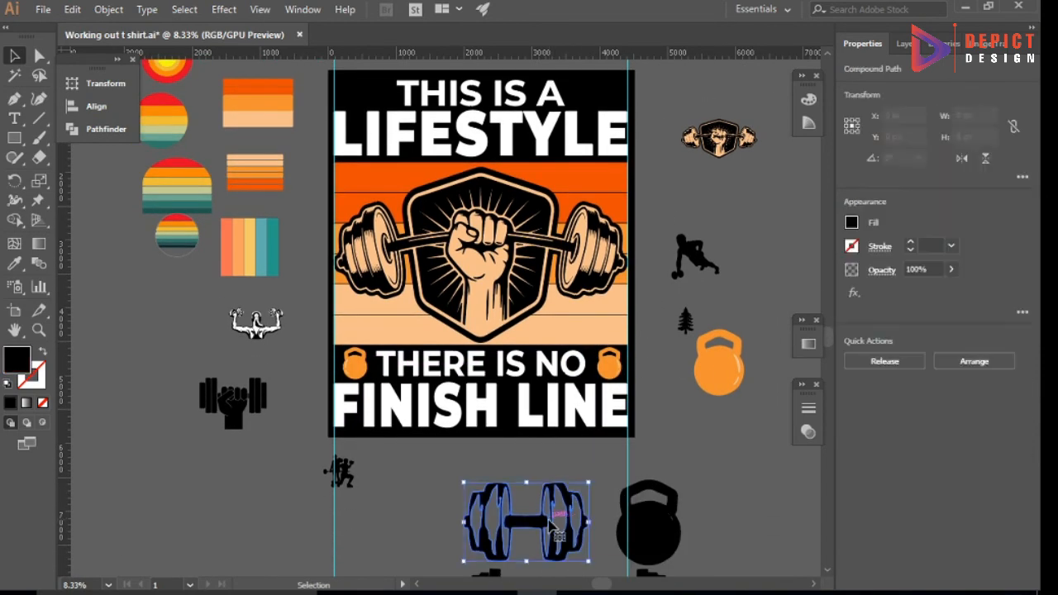
{"action": "scroll", "coordinate": [550, 513], "scroll_direction": "down", "scroll_amount": 2}
{"action": "scroll", "coordinate": [545, 496], "scroll_direction": "up", "scroll_amount": 2}
{"action": "scroll", "coordinate": [550, 466], "scroll_direction": "down", "scroll_amount": 1}
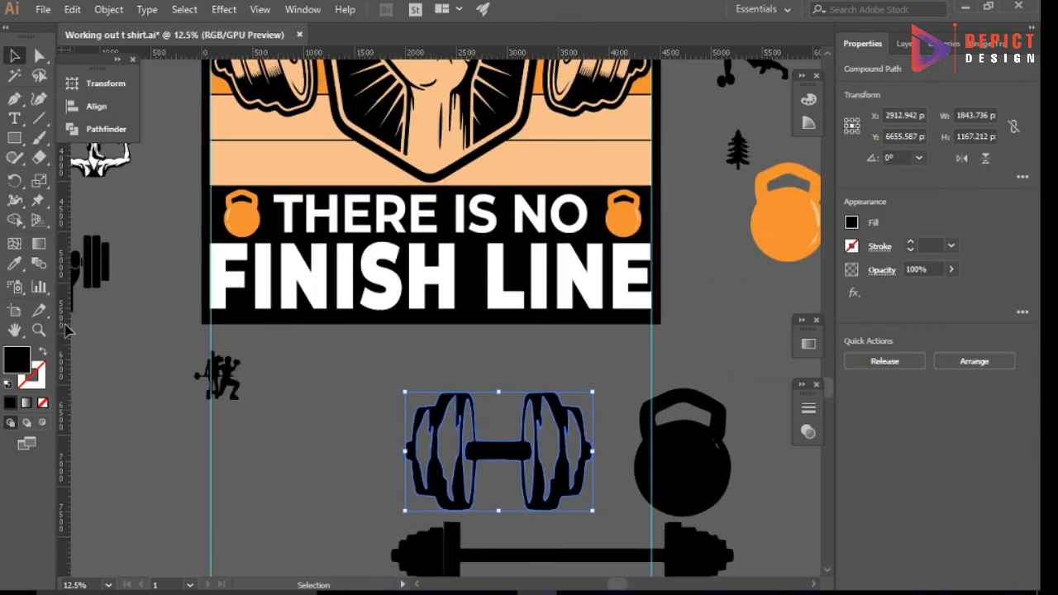
{"action": "left_click", "coordinate": [458, 451]}
{"action": "scroll", "coordinate": [462, 451], "scroll_direction": "up", "scroll_amount": 3}
{"action": "left_click", "coordinate": [482, 394]}
{"action": "left_click", "coordinate": [361, 419]}
{"action": "left_click", "coordinate": [641, 405]}
{"action": "left_click", "coordinate": [674, 411]}
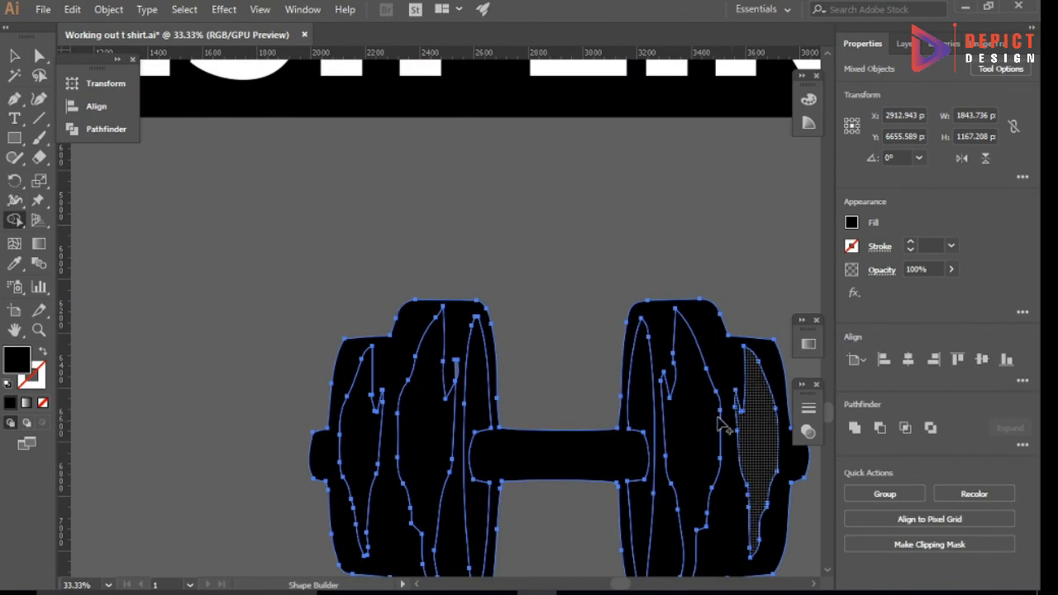
{"action": "left_click", "coordinate": [248, 275]}
Step: Select the filled inner shapes on both sides of the dumbbell and recolour them with the sampled light peach
{"action": "left_click", "coordinate": [362, 412]}
{"action": "left_click", "coordinate": [436, 439], "text": "shift"}
{"action": "left_click", "coordinate": [485, 406], "text": "shift"}
{"action": "scroll", "coordinate": [699, 443], "scroll_direction": "up", "scroll_amount": 1}
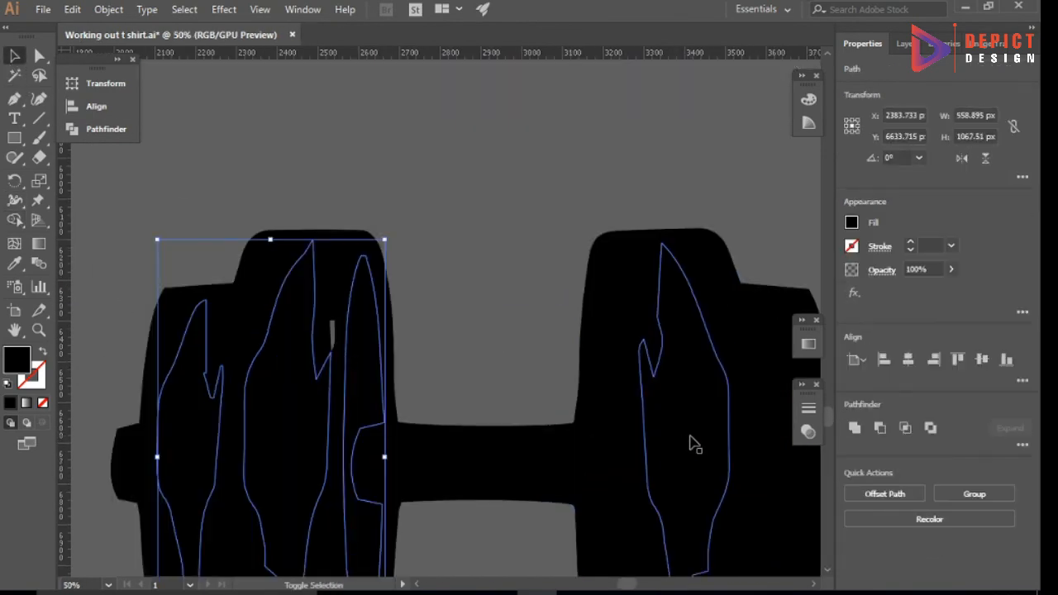
{"action": "scroll", "coordinate": [569, 420], "scroll_direction": "down", "scroll_amount": 1}
{"action": "left_click", "coordinate": [703, 442], "text": "shift"}
{"action": "scroll", "coordinate": [396, 361], "scroll_direction": "up", "scroll_amount": 3}
{"action": "scroll", "coordinate": [403, 462], "scroll_direction": "down", "scroll_amount": 3}
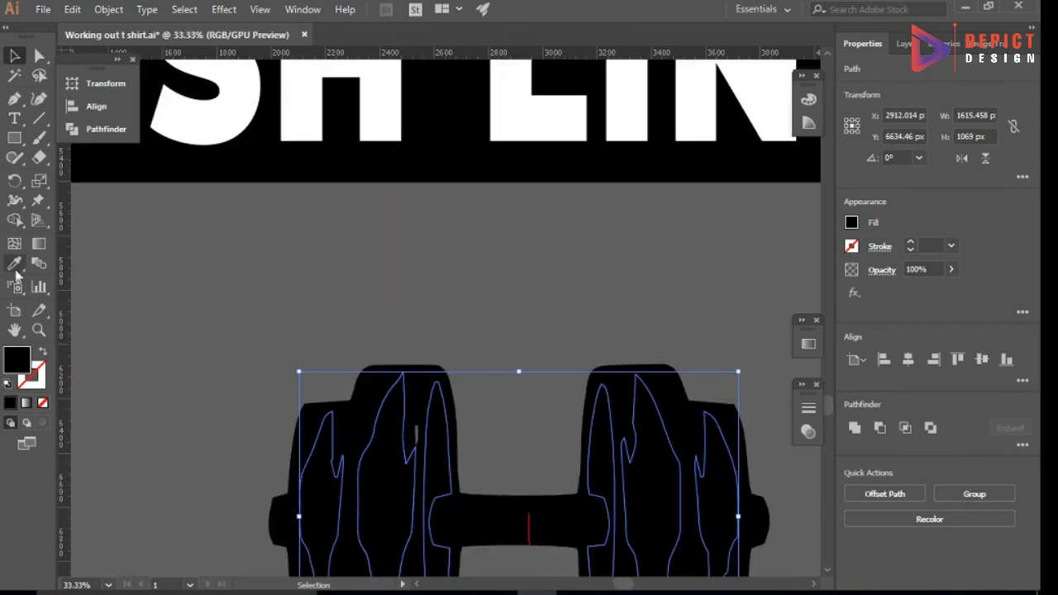
{"action": "left_click", "coordinate": [14, 264]}
{"action": "scroll", "coordinate": [420, 488], "scroll_direction": "down", "scroll_amount": 3}
Step: Fill the small remaining sliver in the dumbbell's left weight plate with light peach using Shape Builder
{"action": "scroll", "coordinate": [439, 494], "scroll_direction": "up", "scroll_amount": 7}
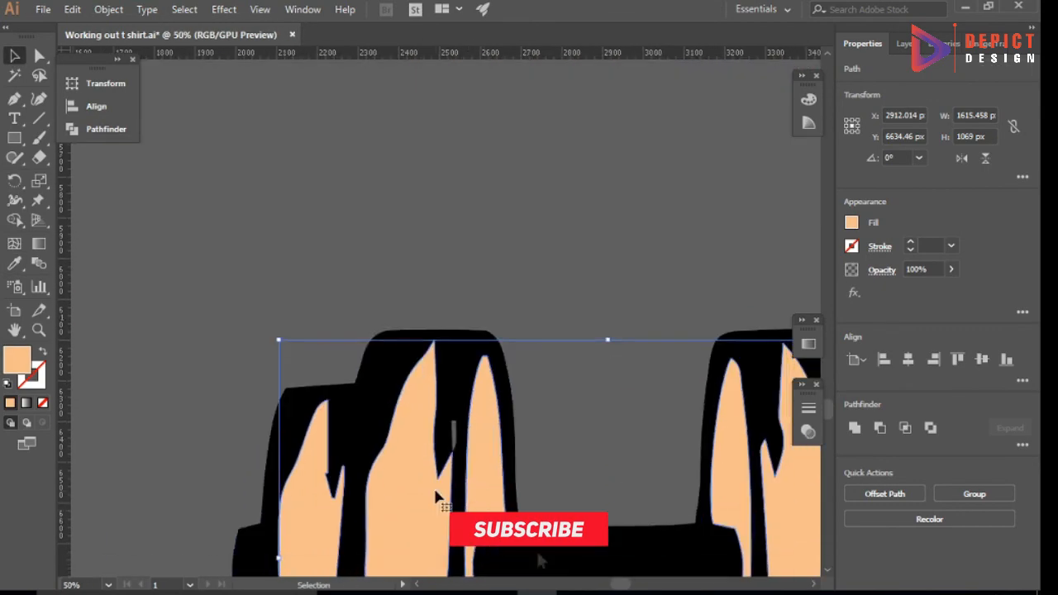
{"action": "key", "text": "shift+m"}
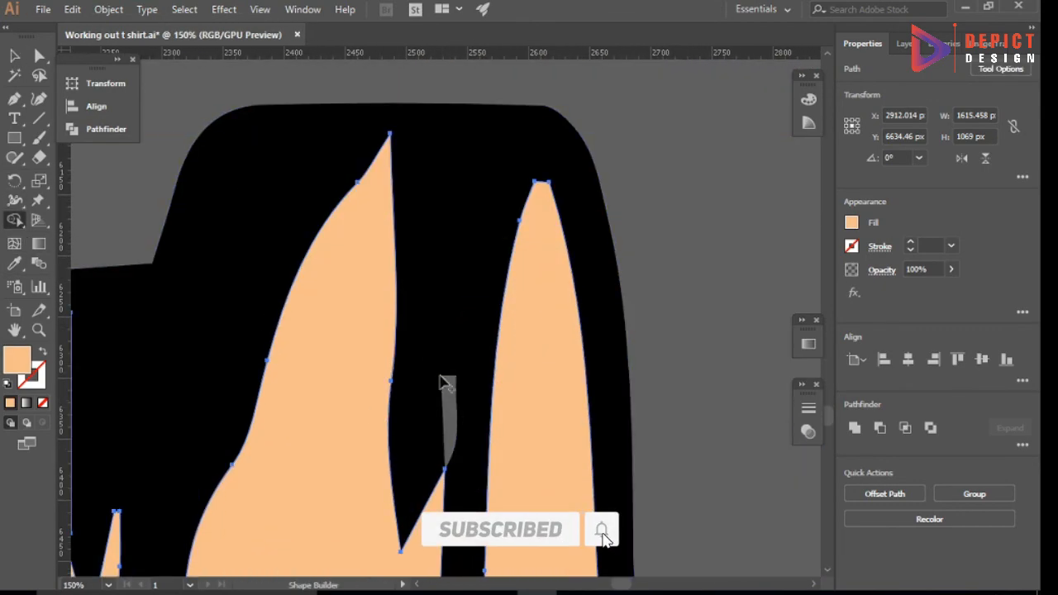
{"action": "left_click_drag", "start_coordinate": [97, 210], "coordinate": [540, 489]}
{"action": "key", "text": "shift+m"}
{"action": "left_click", "coordinate": [447, 409]}
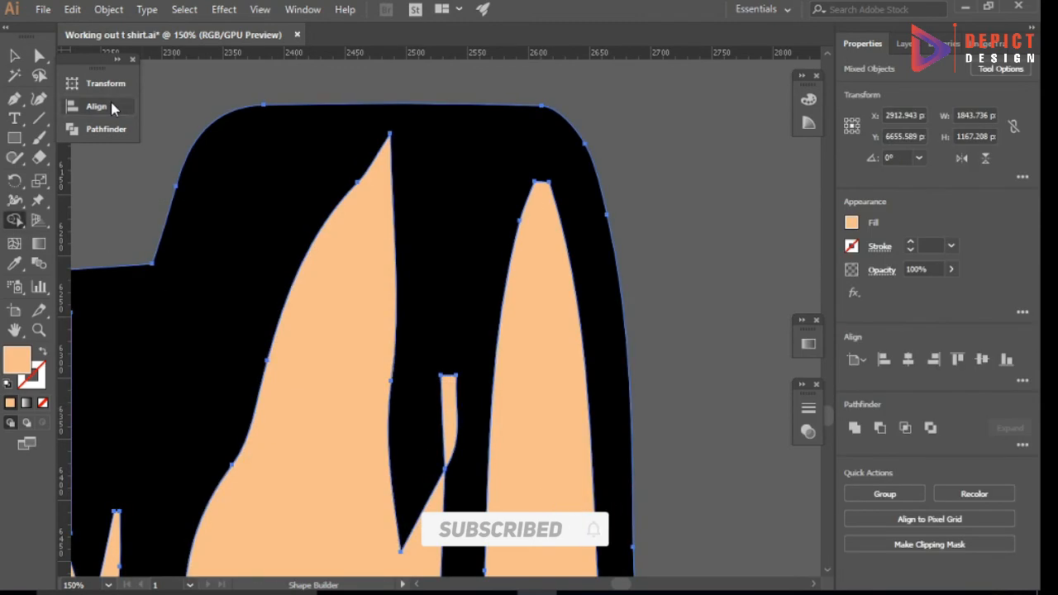
Step: Recolour the dumbbell's black body by sampling the deep orange from the stripe swatches
{"action": "left_click", "coordinate": [14, 55]}
{"action": "left_click", "coordinate": [268, 258]}
{"action": "scroll", "coordinate": [279, 270], "scroll_direction": "down", "scroll_amount": 5}
{"action": "left_click", "coordinate": [14, 263]}
{"action": "scroll", "coordinate": [454, 506], "scroll_direction": "down", "scroll_amount": 4}
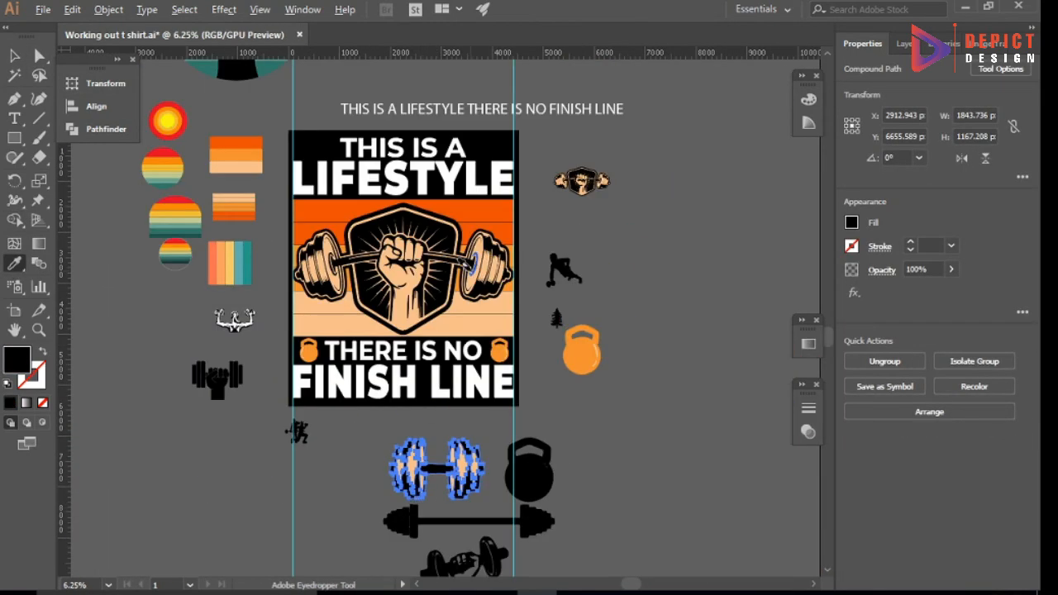
{"action": "scroll", "coordinate": [562, 406], "scroll_direction": "up", "scroll_amount": 1}
{"action": "left_click", "coordinate": [580, 351]}
{"action": "left_click", "coordinate": [152, 94]}
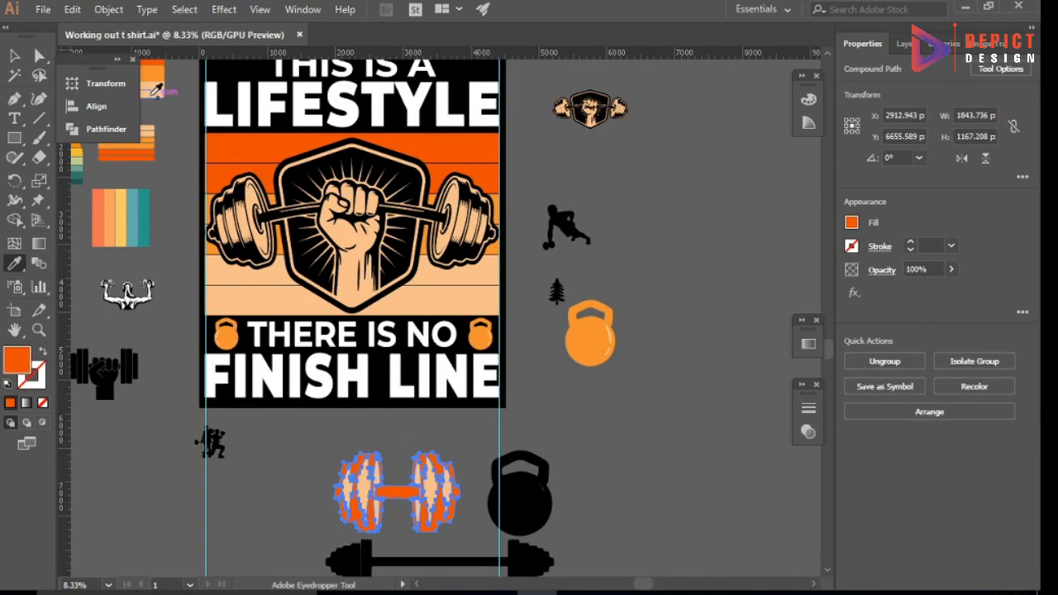
{"action": "left_click", "coordinate": [272, 460]}
{"action": "left_click", "coordinate": [449, 524]}
{"action": "left_click", "coordinate": [447, 546]}
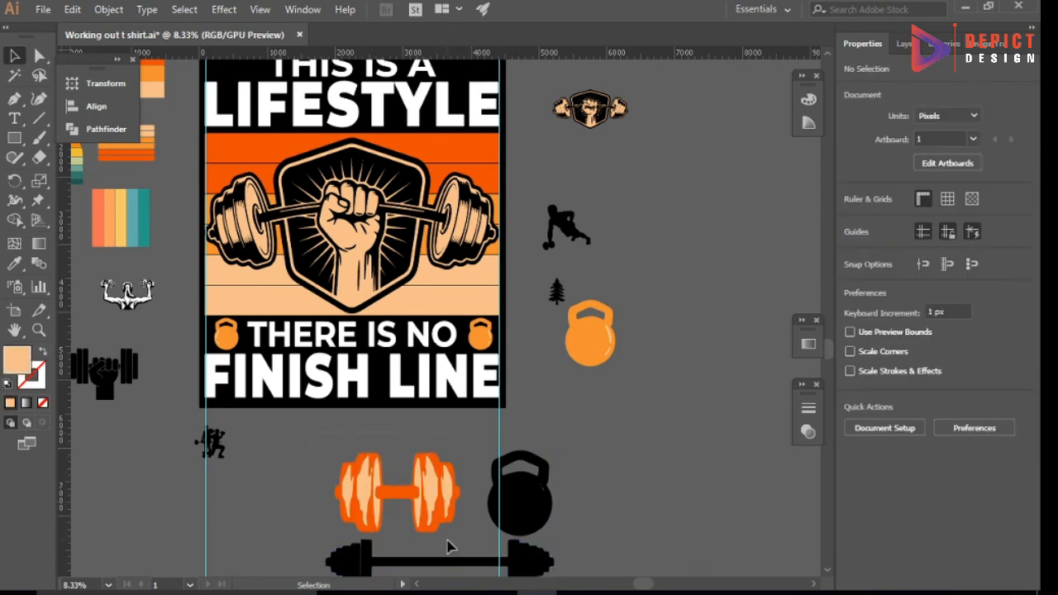
Step: Place the dumbbell right of THIS IS A, scaling it to about 828 px wide with its right end on the vertical guide
{"action": "left_click", "coordinate": [454, 529]}
{"action": "scroll", "coordinate": [463, 534], "scroll_direction": "down", "scroll_amount": 1}
{"action": "scroll", "coordinate": [521, 196], "scroll_direction": "up", "scroll_amount": 4}
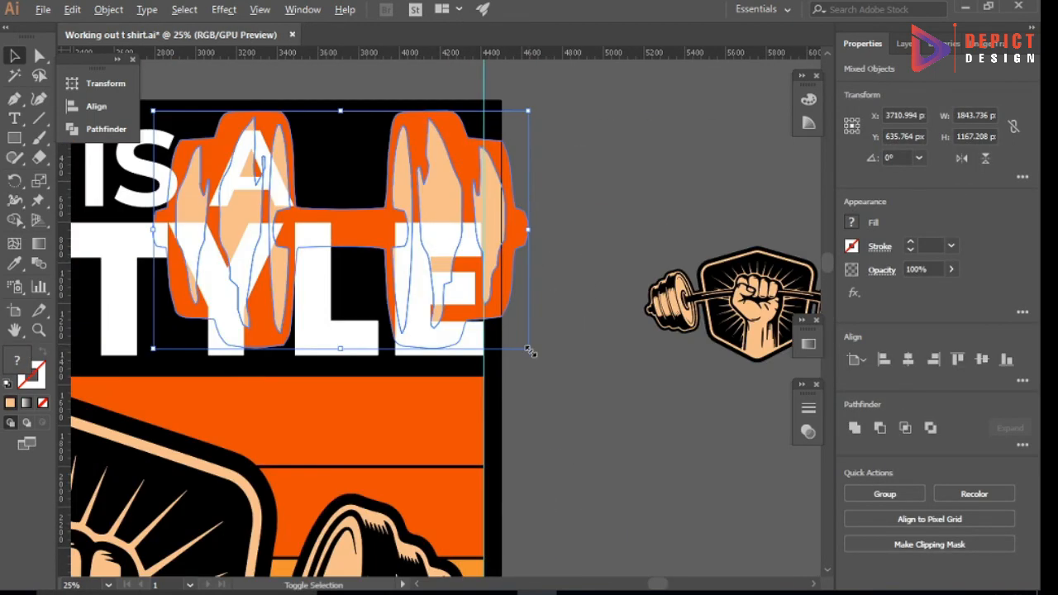
{"action": "left_click_drag", "start_coordinate": [530, 351], "coordinate": [435, 289]}
{"action": "left_click_drag", "start_coordinate": [390, 262], "coordinate": [438, 193]}
{"action": "left_click_drag", "start_coordinate": [390, 222], "coordinate": [399, 201]}
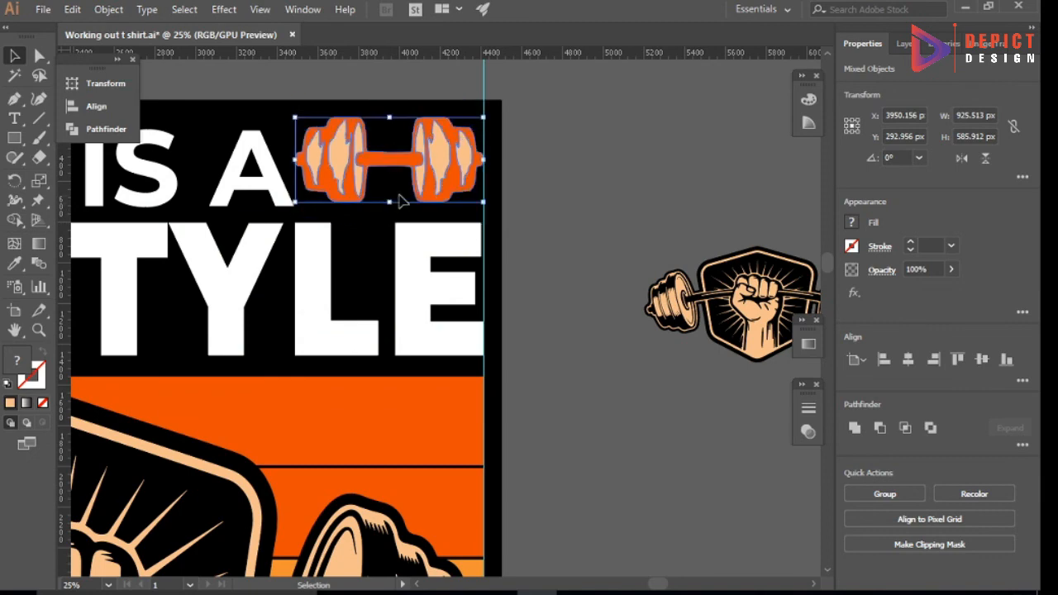
{"action": "scroll", "coordinate": [484, 159], "scroll_direction": "up", "scroll_amount": 9}
{"action": "left_click_drag", "start_coordinate": [497, 227], "coordinate": [480, 228]}
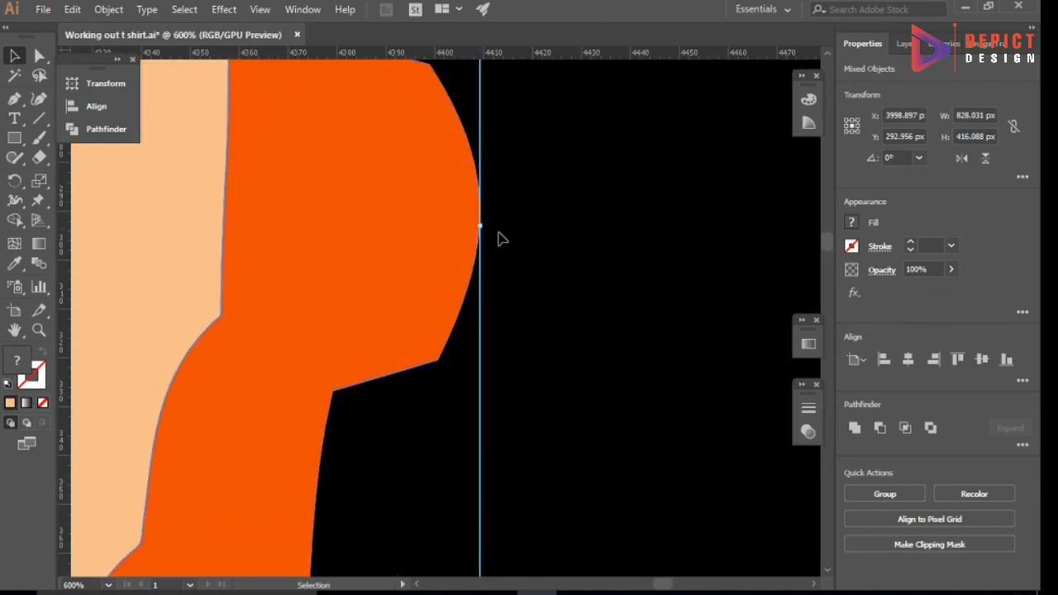
{"action": "scroll", "coordinate": [547, 311], "scroll_direction": "down", "scroll_amount": 9}
{"action": "scroll", "coordinate": [546, 316], "scroll_direction": "down", "scroll_amount": 1}
Step: Group the parts of the orange dumbbell beside THIS IS A
{"action": "left_click", "coordinate": [547, 324]}
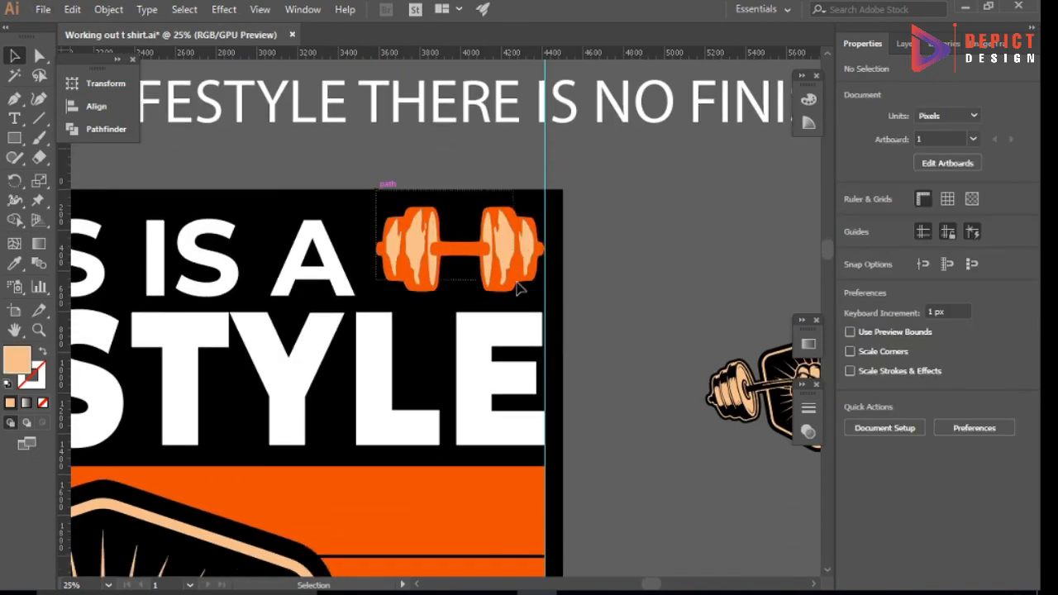
{"action": "right_click", "coordinate": [518, 287]}
{"action": "left_click", "coordinate": [562, 371]}
Step: Move the dumbbell group to the left of THIS IS A and align its left edge with the left vertical guide
{"action": "scroll", "coordinate": [562, 371], "scroll_direction": "down", "scroll_amount": 2}
{"action": "scroll", "coordinate": [538, 331], "scroll_direction": "down", "scroll_amount": 2}
{"action": "left_click_drag", "start_coordinate": [513, 240], "coordinate": [152, 233]}
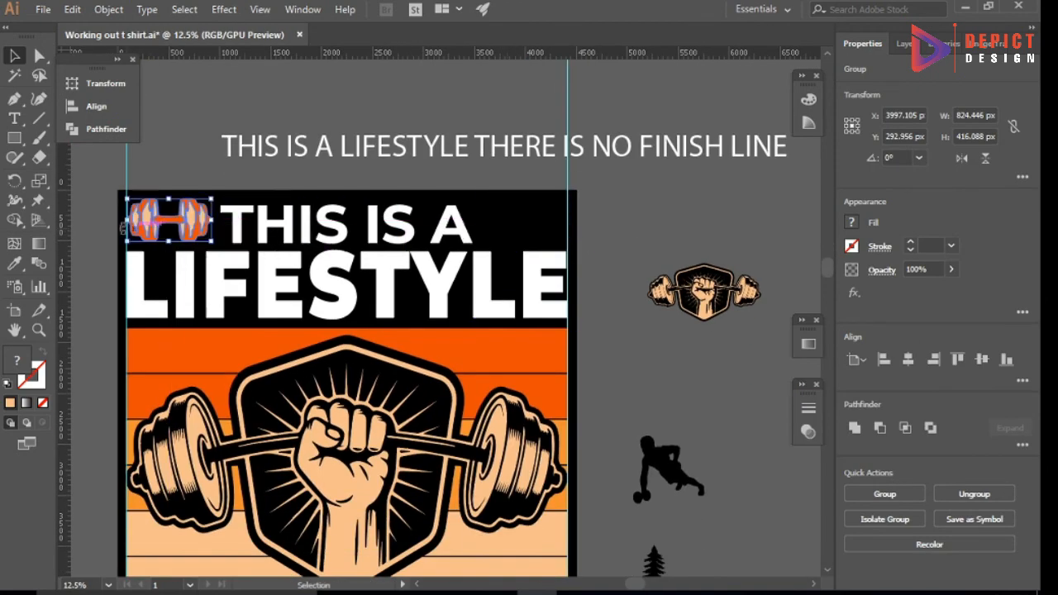
{"action": "scroll", "coordinate": [124, 228], "scroll_direction": "up", "scroll_amount": 8}
{"action": "left_click", "coordinate": [297, 76]}
{"action": "scroll", "coordinate": [258, 277], "scroll_direction": "down", "scroll_amount": 7}
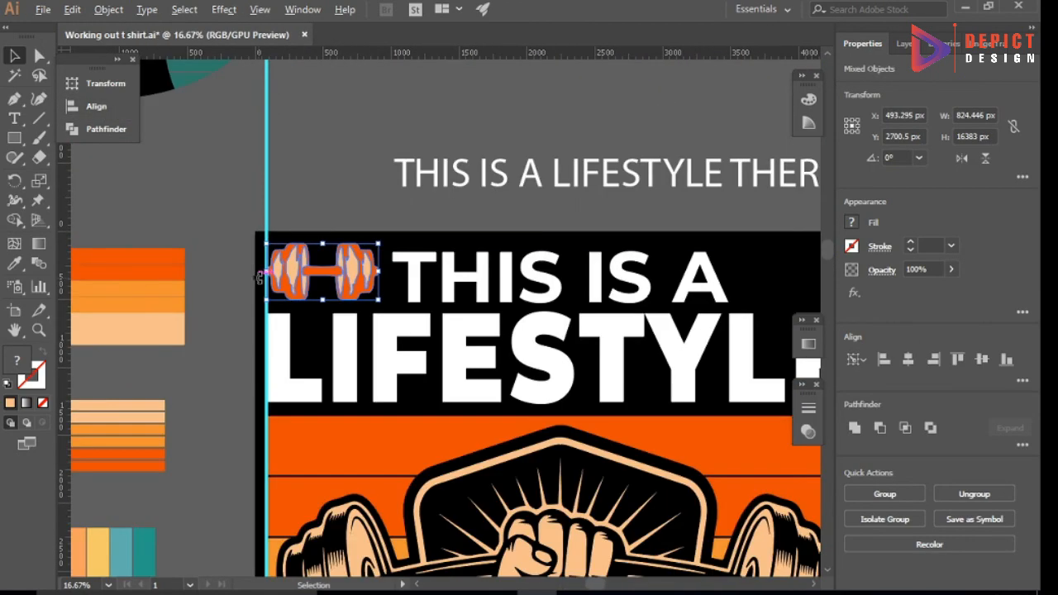
{"action": "left_click", "coordinate": [258, 277]}
{"action": "scroll", "coordinate": [638, 296], "scroll_direction": "down", "scroll_amount": 2}
Step: Copy the dumbbell group straight across to the right of THIS IS A
{"action": "left_click_drag", "start_coordinate": [276, 292], "coordinate": [491, 261]}
{"action": "left_click", "coordinate": [491, 261]}
{"action": "scroll", "coordinate": [491, 261], "scroll_direction": "up", "scroll_amount": 2}
{"action": "scroll", "coordinate": [272, 307], "scroll_direction": "down", "scroll_amount": 1}
{"action": "left_click_drag", "start_coordinate": [273, 308], "coordinate": [633, 306]}
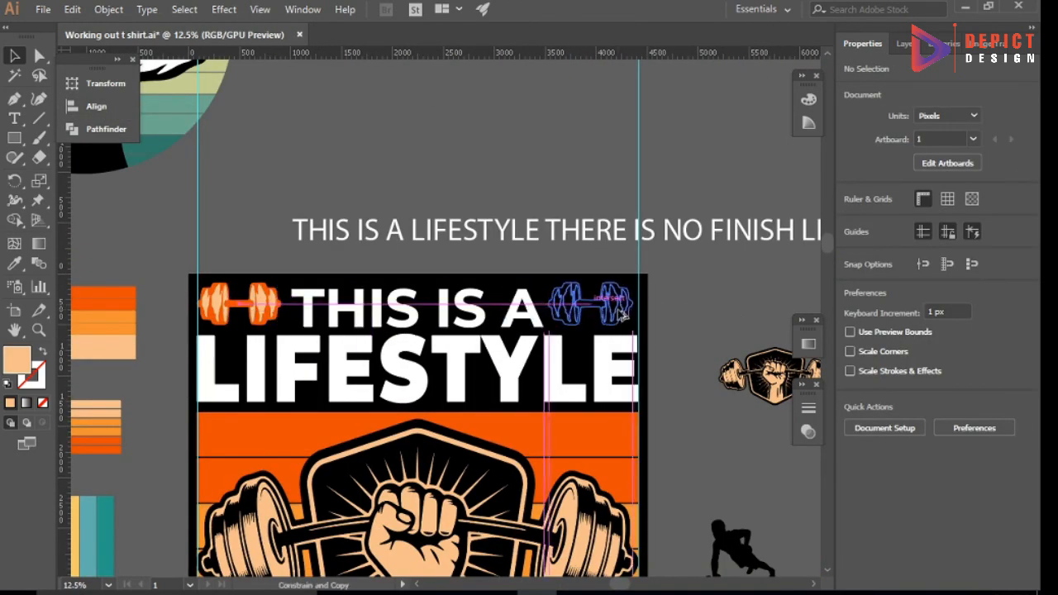
Step: Align the copied dumbbell's right edge with the right vertical guide
{"action": "scroll", "coordinate": [640, 307], "scroll_direction": "up", "scroll_amount": 4}
{"action": "left_click", "coordinate": [632, 307]}
{"action": "left_click", "coordinate": [96, 106]}
{"action": "left_click", "coordinate": [212, 122]}
{"action": "left_click", "coordinate": [389, 134]}
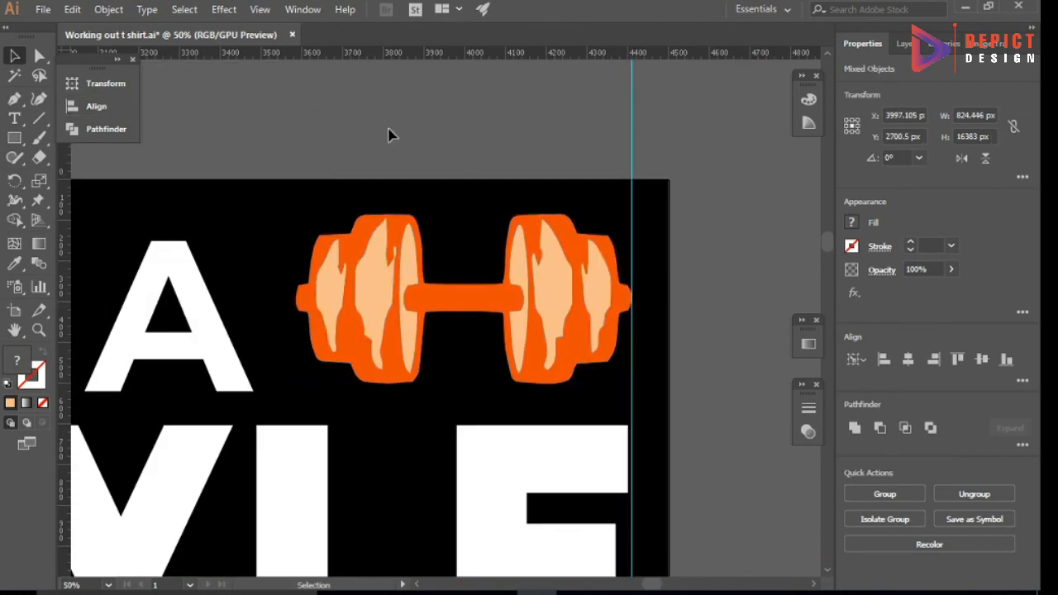
Step: Examine the placement of both dumbbells beside THIS IS A and the spacing between the heading lines
{"action": "scroll", "coordinate": [645, 330], "scroll_direction": "down", "scroll_amount": 4}
{"action": "left_click", "coordinate": [623, 329]}
{"action": "scroll", "coordinate": [579, 347], "scroll_direction": "down", "scroll_amount": 2}
{"action": "left_click", "coordinate": [531, 372]}
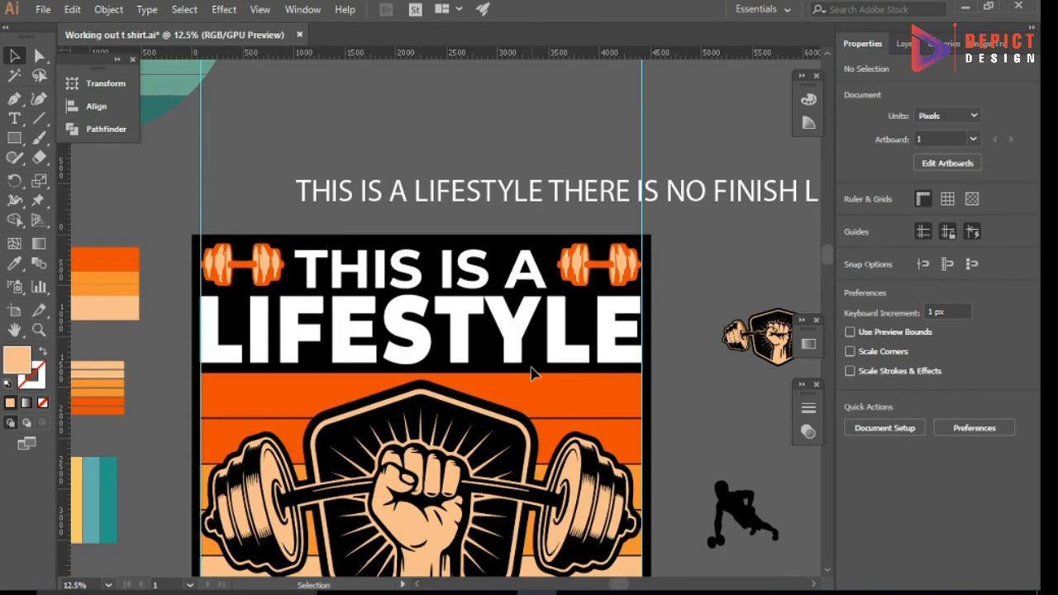
{"action": "scroll", "coordinate": [590, 281], "scroll_direction": "up", "scroll_amount": 4}
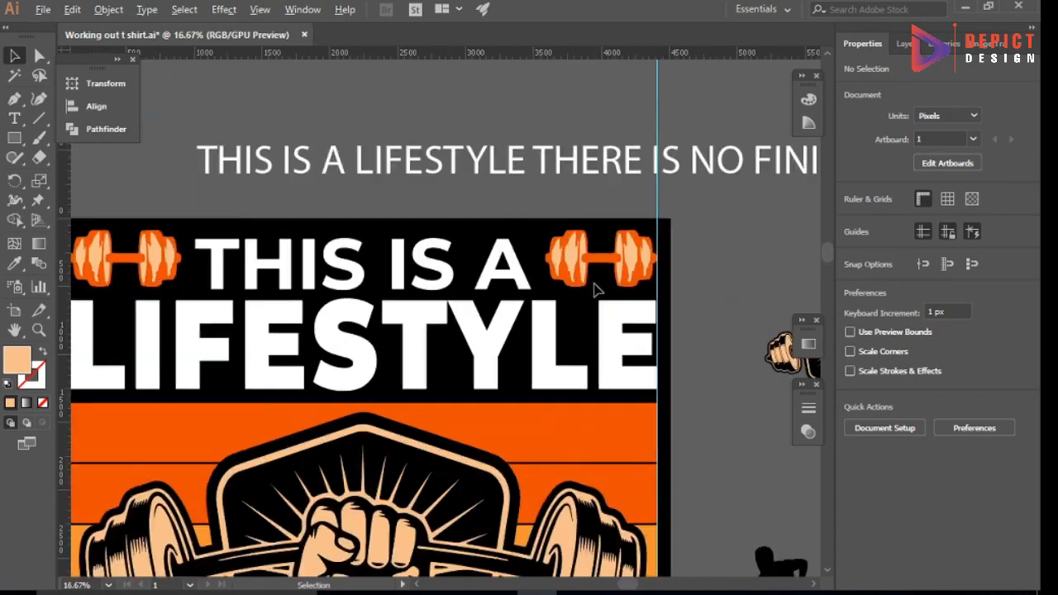
{"action": "left_click", "coordinate": [548, 283]}
{"action": "left_click", "coordinate": [561, 382]}
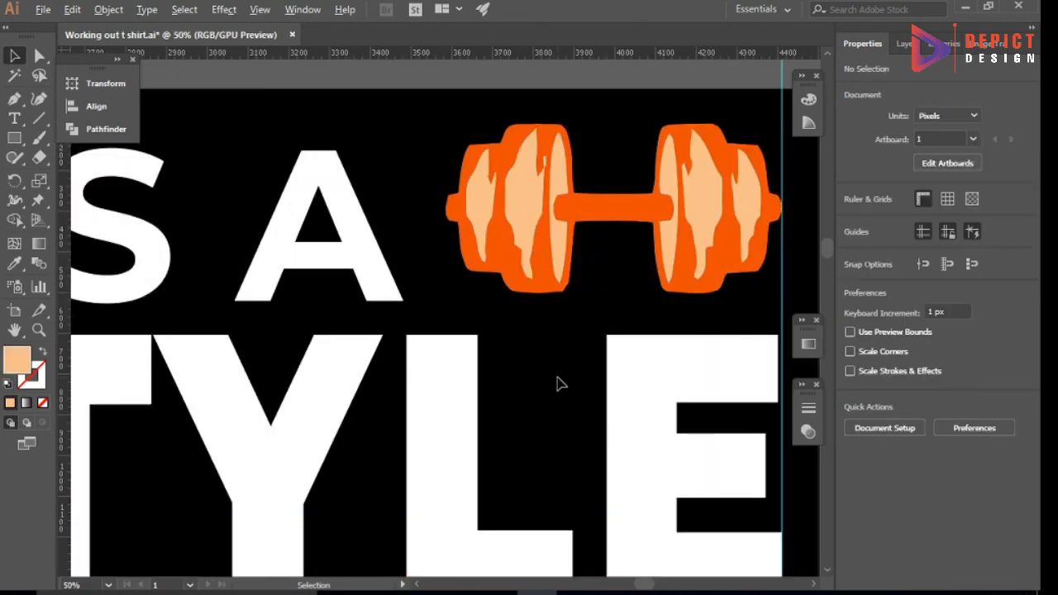
{"action": "scroll", "coordinate": [560, 382], "scroll_direction": "down", "scroll_amount": 5}
{"action": "scroll", "coordinate": [443, 295], "scroll_direction": "up", "scroll_amount": 3}
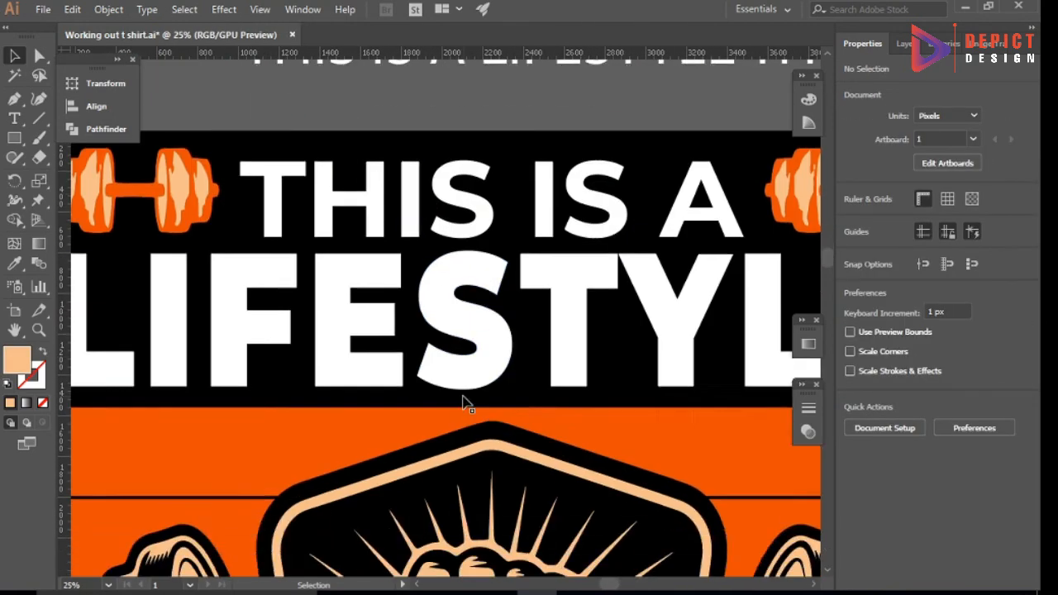
Step: Place horizontal guides on the stripes' lower edge and the top of THERE IS NO, and group the two guides
{"action": "scroll", "coordinate": [463, 414], "scroll_direction": "down", "scroll_amount": 5}
{"action": "left_click", "coordinate": [467, 446]}
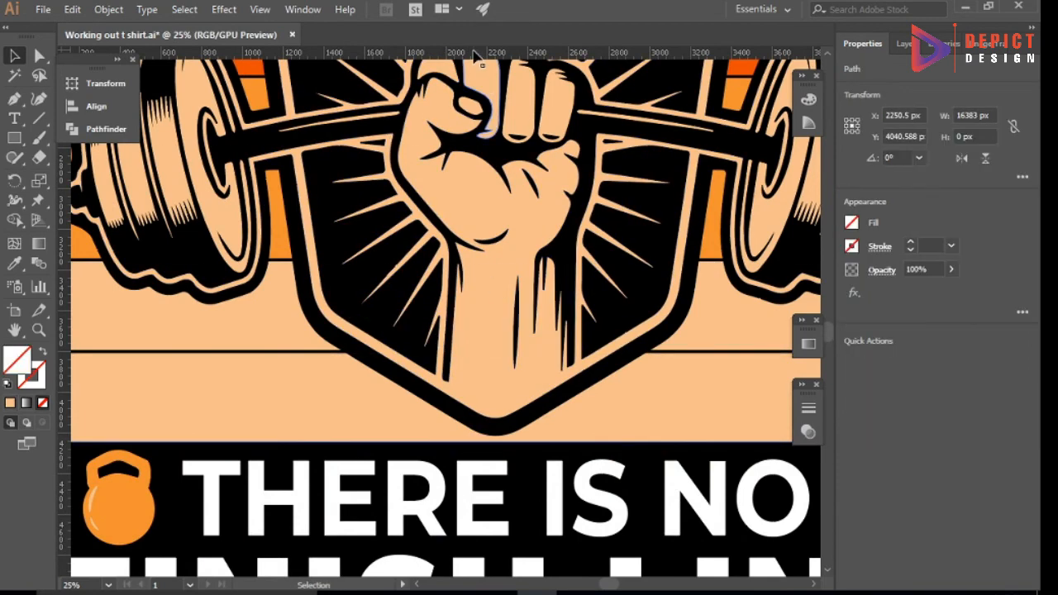
{"action": "scroll", "coordinate": [303, 347], "scroll_direction": "down", "scroll_amount": 3}
{"action": "scroll", "coordinate": [305, 394], "scroll_direction": "up", "scroll_amount": 2}
{"action": "key", "text": "ctrl+g"}
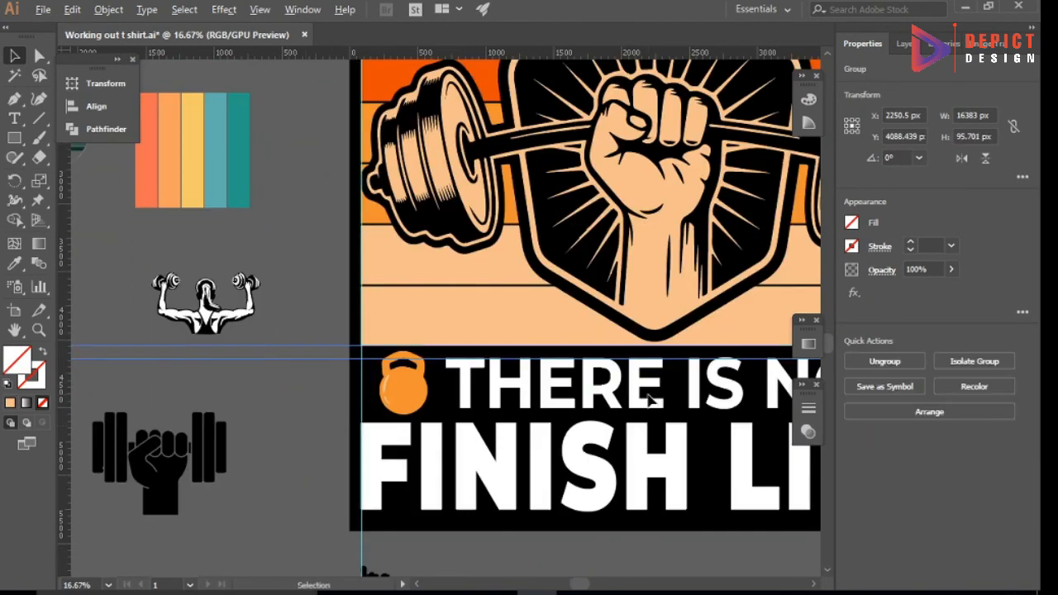
Step: Check the gap between THERE IS NO and FINISH LINE against the grouped guide pair
{"action": "scroll", "coordinate": [646, 396], "scroll_direction": "up", "scroll_amount": 3}
{"action": "left_click_drag", "start_coordinate": [494, 248], "coordinate": [486, 439]}
{"action": "scroll", "coordinate": [492, 467], "scroll_direction": "down", "scroll_amount": 4}
{"action": "scroll", "coordinate": [488, 475], "scroll_direction": "up", "scroll_amount": 2}
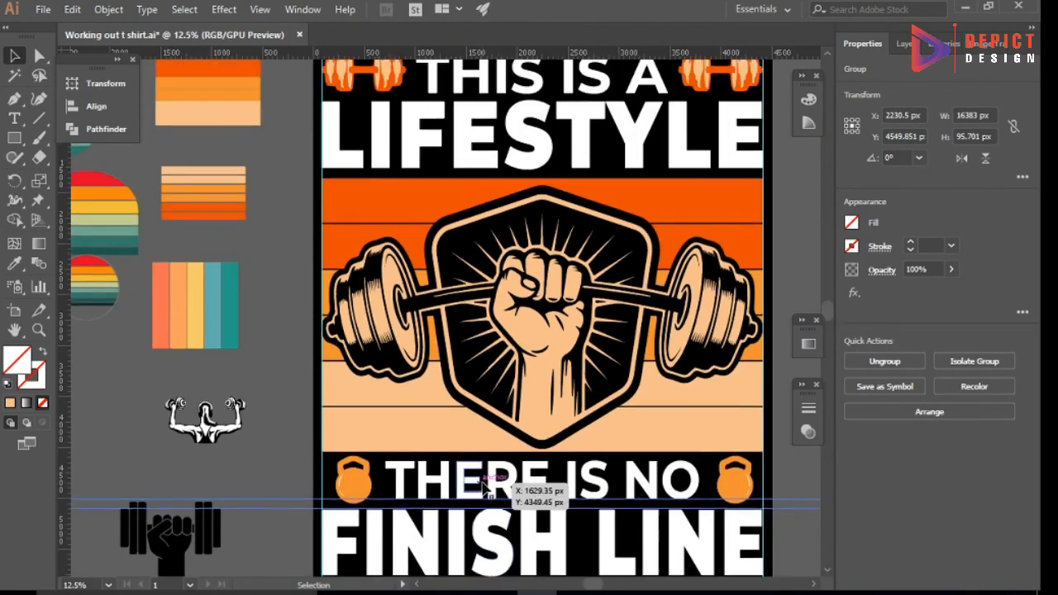
Step: Move the guide pair up so that its lower guide lies on the top edge of the stripes
{"action": "left_click_drag", "start_coordinate": [480, 511], "coordinate": [529, 198]}
{"action": "scroll", "coordinate": [529, 198], "scroll_direction": "up", "scroll_amount": 9}
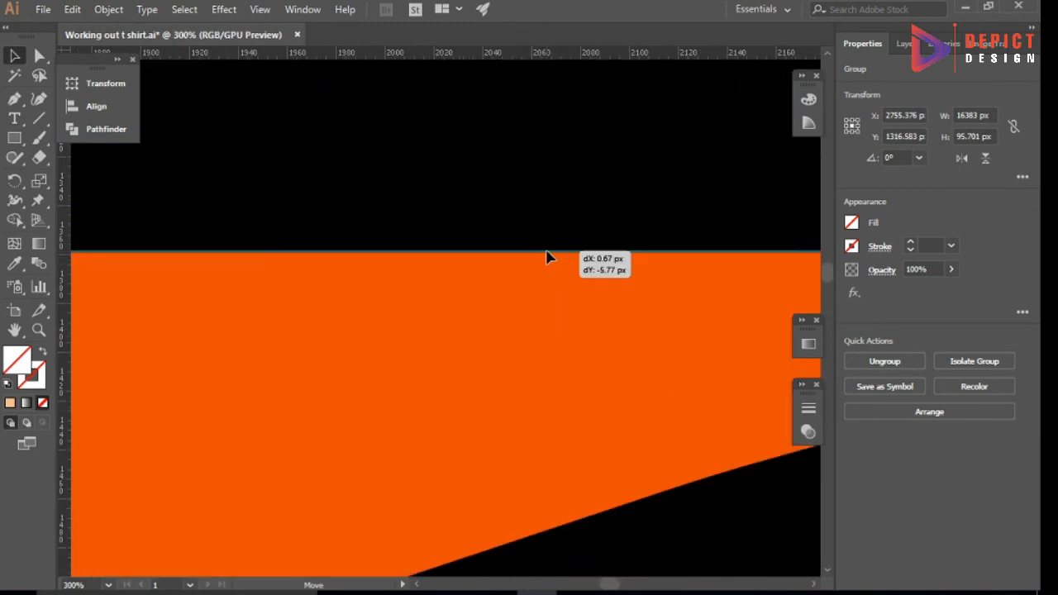
{"action": "scroll", "coordinate": [547, 250], "scroll_direction": "down", "scroll_amount": 3}
{"action": "scroll", "coordinate": [491, 355], "scroll_direction": "up", "scroll_amount": 3}
Step: Nudge the LIFESTYLE text up until its lower edge meets the upper guide of the pair
{"action": "left_click", "coordinate": [491, 355]}
{"action": "key", "text": "Up"}
{"action": "key", "text": "Up"}
{"action": "key", "text": "Up"}
{"action": "key", "text": "Up"}
{"action": "key", "text": "Up"}
{"action": "key", "text": "Up"}
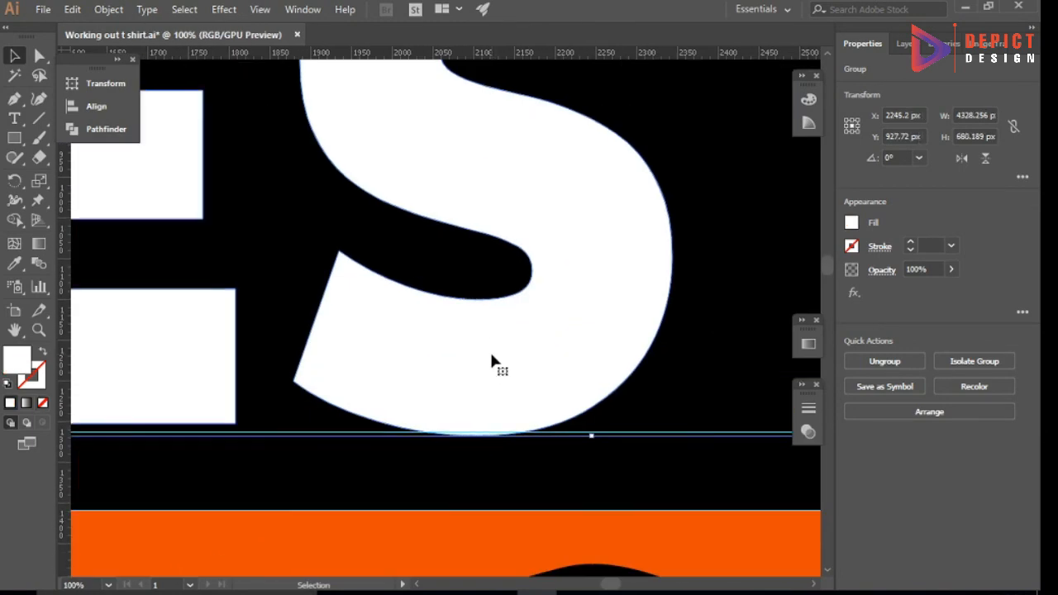
{"action": "key", "text": "Down"}
{"action": "key", "text": "Up"}
Step: Move the guide pair up so that its lower guide touches the top of the S in LIFESTYLE
{"action": "left_click", "coordinate": [502, 458]}
{"action": "scroll", "coordinate": [505, 470], "scroll_direction": "down", "scroll_amount": 3}
{"action": "left_click_drag", "start_coordinate": [503, 470], "coordinate": [497, 270]}
{"action": "scroll", "coordinate": [496, 269], "scroll_direction": "up", "scroll_amount": 8}
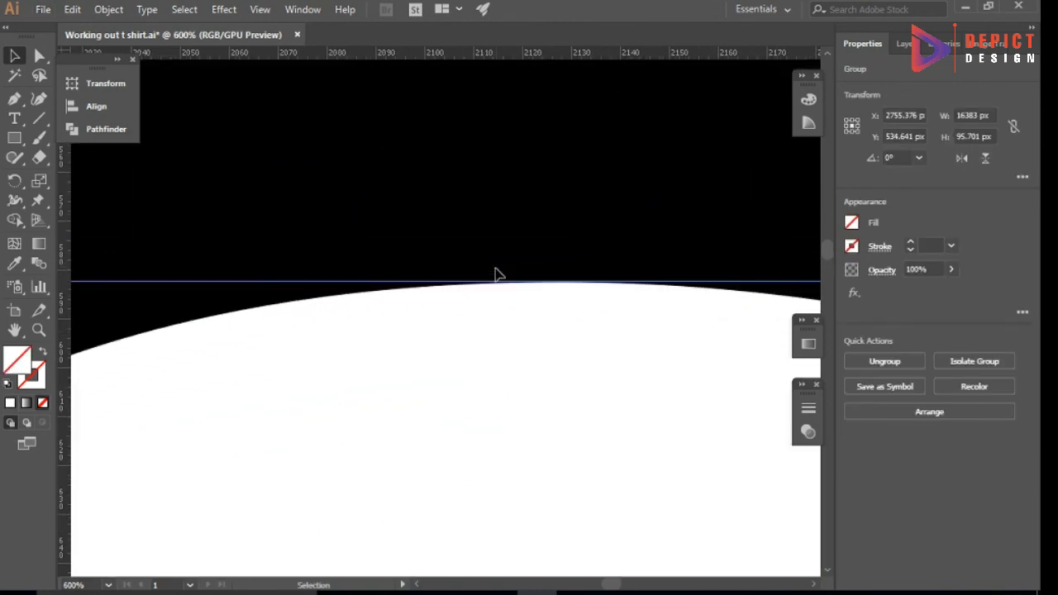
{"action": "left_click", "coordinate": [260, 9]}
{"action": "scroll", "coordinate": [496, 273], "scroll_direction": "down", "scroll_amount": 4}
{"action": "left_click", "coordinate": [675, 249]}
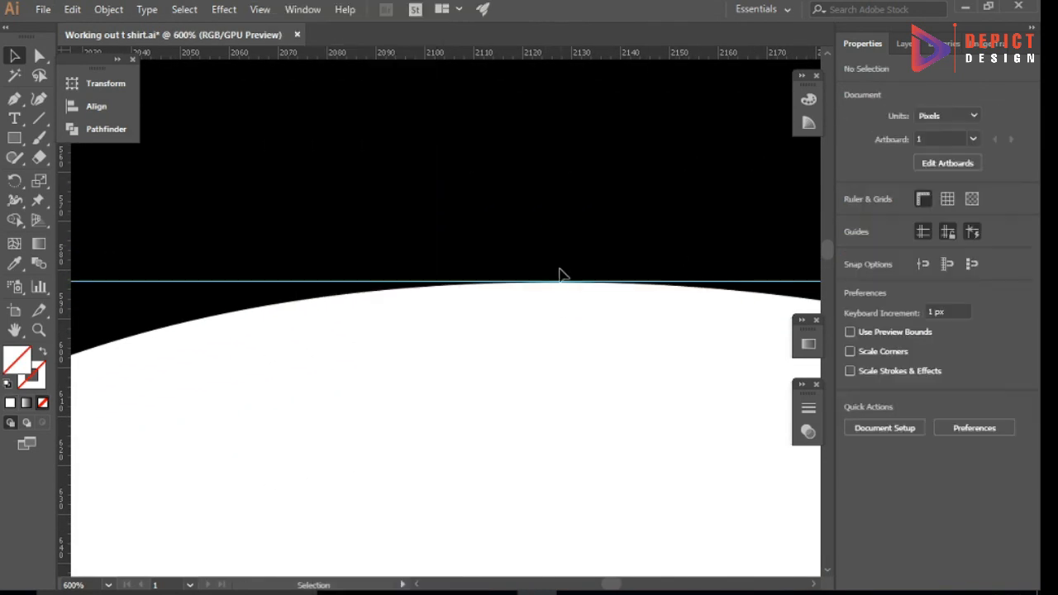
{"action": "left_click", "coordinate": [560, 280]}
{"action": "scroll", "coordinate": [538, 354], "scroll_direction": "down", "scroll_amount": 6}
Step: Nudge the THIS IS A text up until its lower edge meets the upper guide of the pair
{"action": "left_click", "coordinate": [518, 308]}
{"action": "key", "text": "shift+Up"}
{"action": "key", "text": "shift+Up"}
{"action": "key", "text": "shift+Up"}
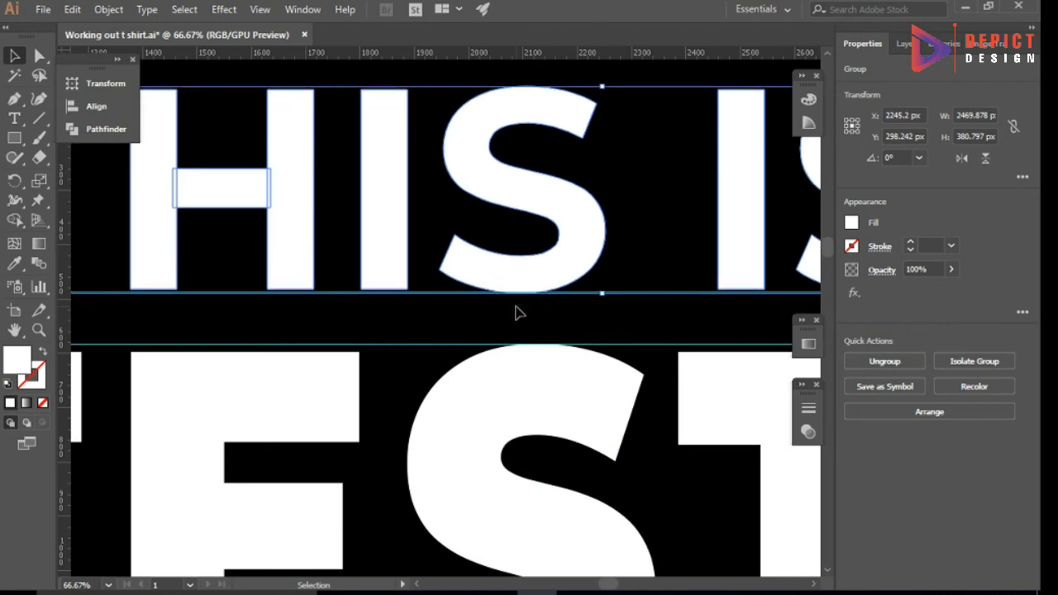
{"action": "left_click", "coordinate": [514, 315]}
{"action": "scroll", "coordinate": [516, 323], "scroll_direction": "down", "scroll_amount": 5}
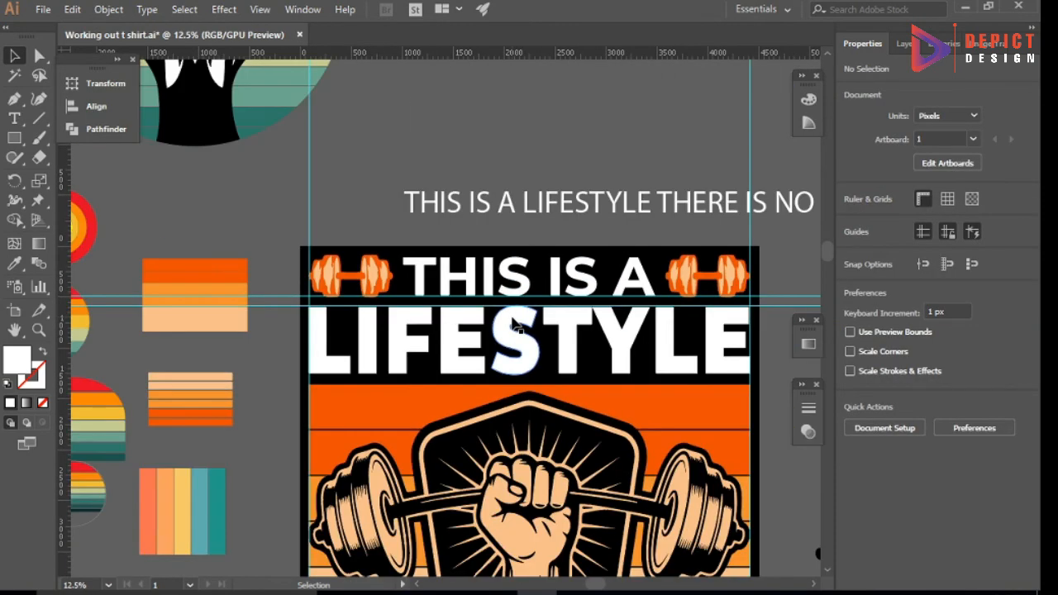
Step: Center the THIS IS A and LIFESTYLE lettering horizontally on the striped background block
{"action": "scroll", "coordinate": [514, 322], "scroll_direction": "down", "scroll_amount": 1}
{"action": "left_click", "coordinate": [487, 333]}
{"action": "left_click", "coordinate": [494, 221], "text": "shift"}
{"action": "left_click", "coordinate": [487, 263], "text": "shift"}
{"action": "left_click", "coordinate": [471, 339]}
{"action": "left_click", "coordinate": [97, 106]}
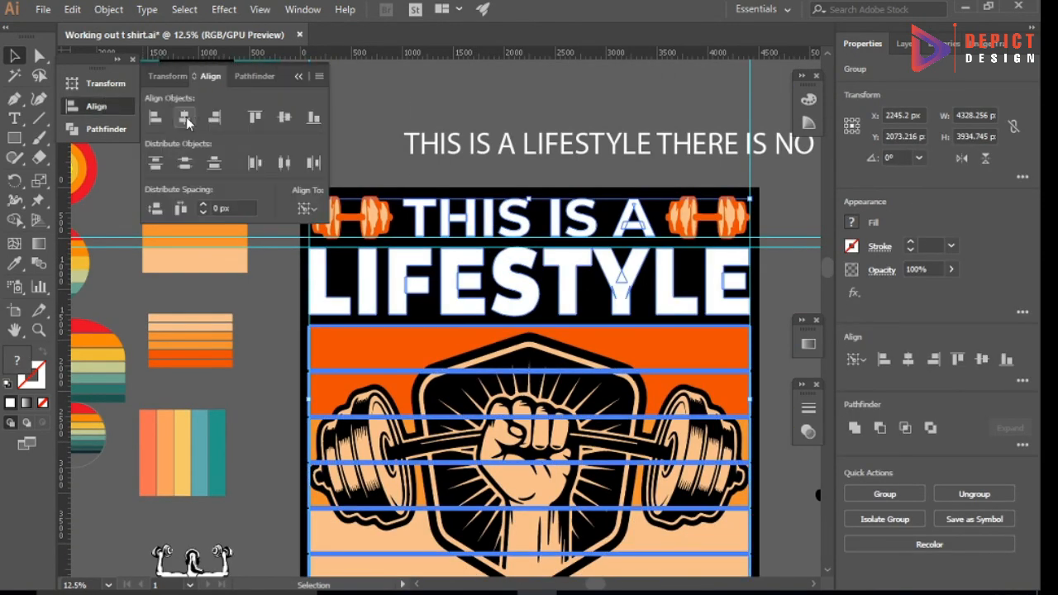
{"action": "left_click", "coordinate": [299, 76]}
Step: Delete the pair of horizontal spacing guides
{"action": "left_click", "coordinate": [338, 149]}
{"action": "left_click_drag", "start_coordinate": [279, 227], "coordinate": [296, 272]}
{"action": "key", "text": "Delete"}
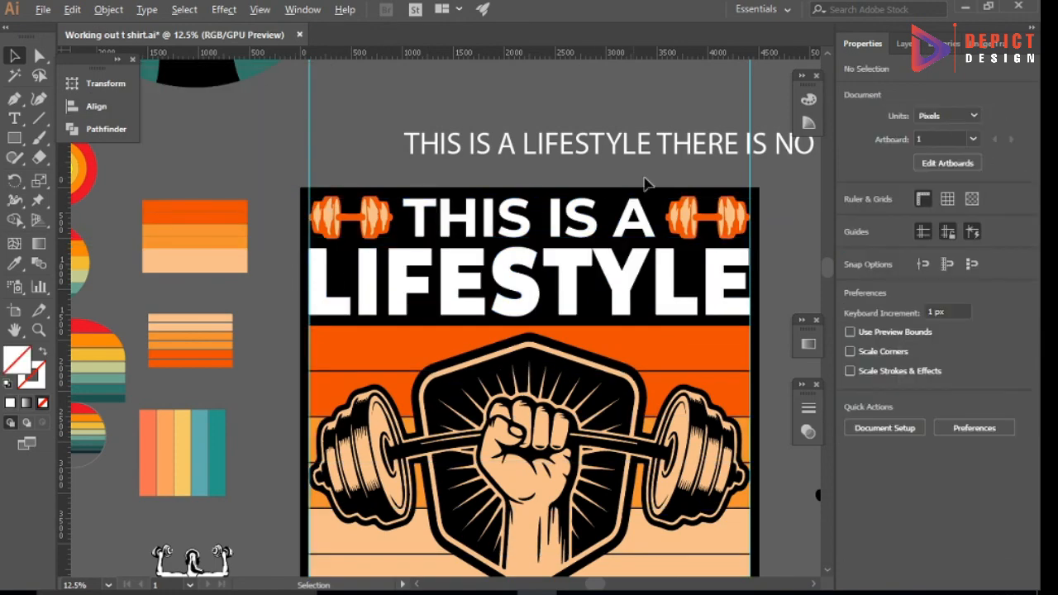
Step: Align both dumbbells to the vertical center of the THIS IS A text, using the text as the key object
{"action": "scroll", "coordinate": [671, 205], "scroll_direction": "up", "scroll_amount": 2}
{"action": "left_click", "coordinate": [624, 240]}
{"action": "left_click", "coordinate": [680, 233], "text": "shift"}
{"action": "left_click", "coordinate": [98, 236], "text": "shift"}
{"action": "left_click", "coordinate": [144, 201]}
{"action": "left_click", "coordinate": [97, 105]}
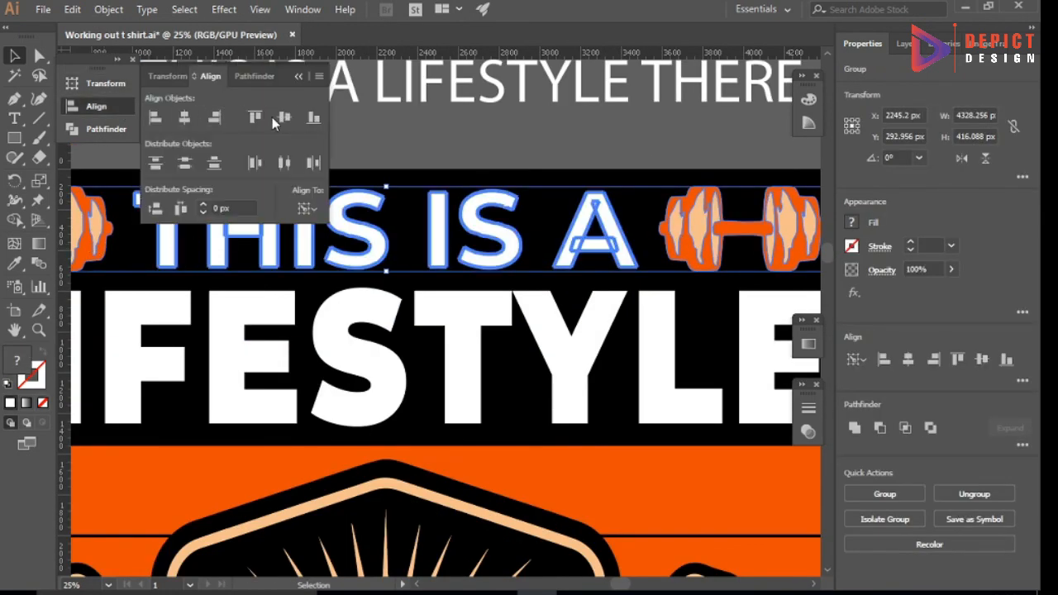
{"action": "left_click", "coordinate": [283, 120]}
{"action": "left_click", "coordinate": [299, 78]}
{"action": "left_click", "coordinate": [421, 278]}
Step: Align both kettlebells to the vertical center of the THERE IS NO text
{"action": "scroll", "coordinate": [420, 165], "scroll_direction": "down", "scroll_amount": 3}
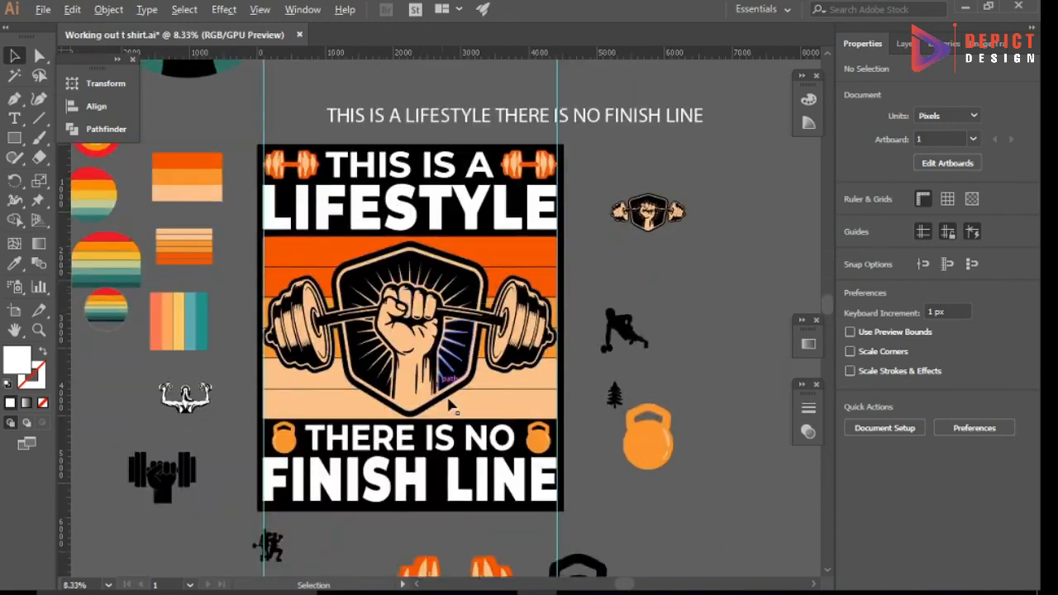
{"action": "scroll", "coordinate": [466, 519], "scroll_direction": "up", "scroll_amount": 2}
{"action": "left_click", "coordinate": [589, 367]}
{"action": "left_click", "coordinate": [116, 357], "text": "shift"}
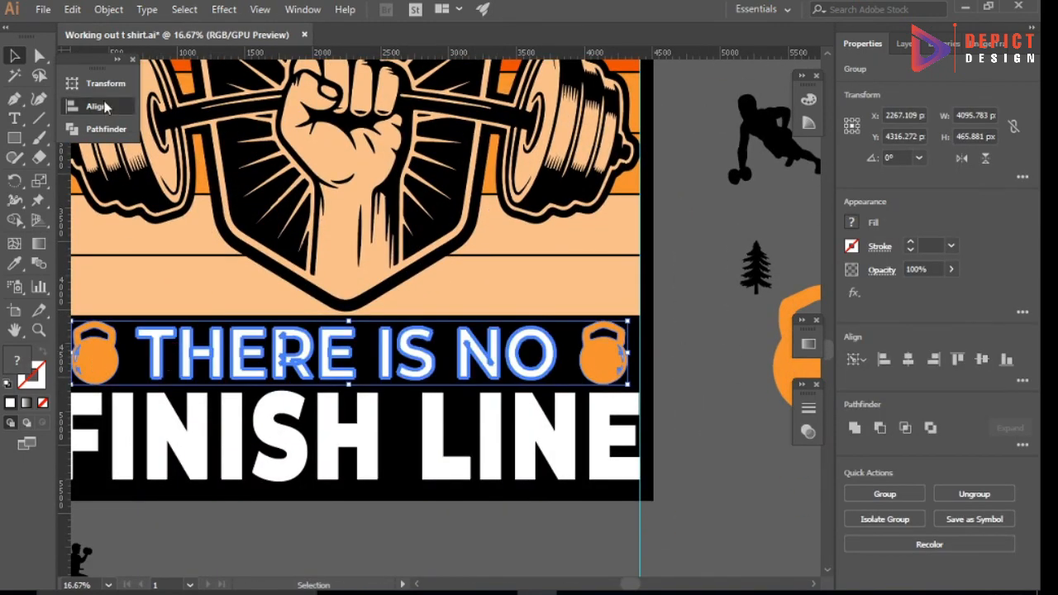
{"action": "left_click", "coordinate": [97, 106]}
{"action": "left_click", "coordinate": [282, 121]}
Step: Group the two kettlebells and center them horizontally on the THERE IS NO text
{"action": "left_click", "coordinate": [111, 370]}
{"action": "left_click", "coordinate": [582, 360], "text": "shift"}
{"action": "right_click", "coordinate": [585, 372]}
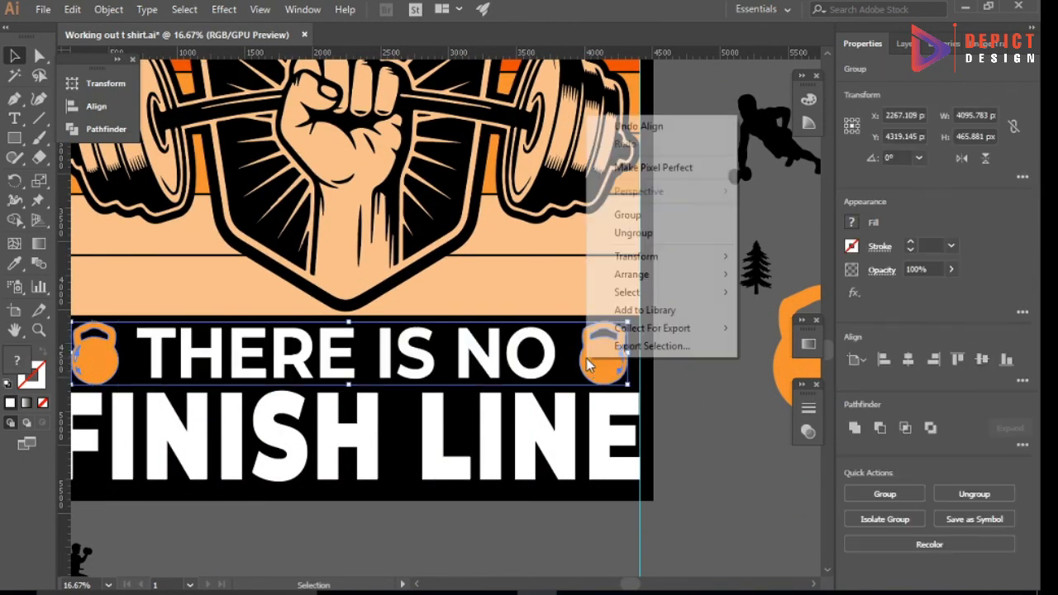
{"action": "left_click", "coordinate": [535, 345], "text": "shift"}
{"action": "left_click", "coordinate": [97, 106]}
{"action": "left_click", "coordinate": [184, 117]}
{"action": "left_click", "coordinate": [225, 77]}
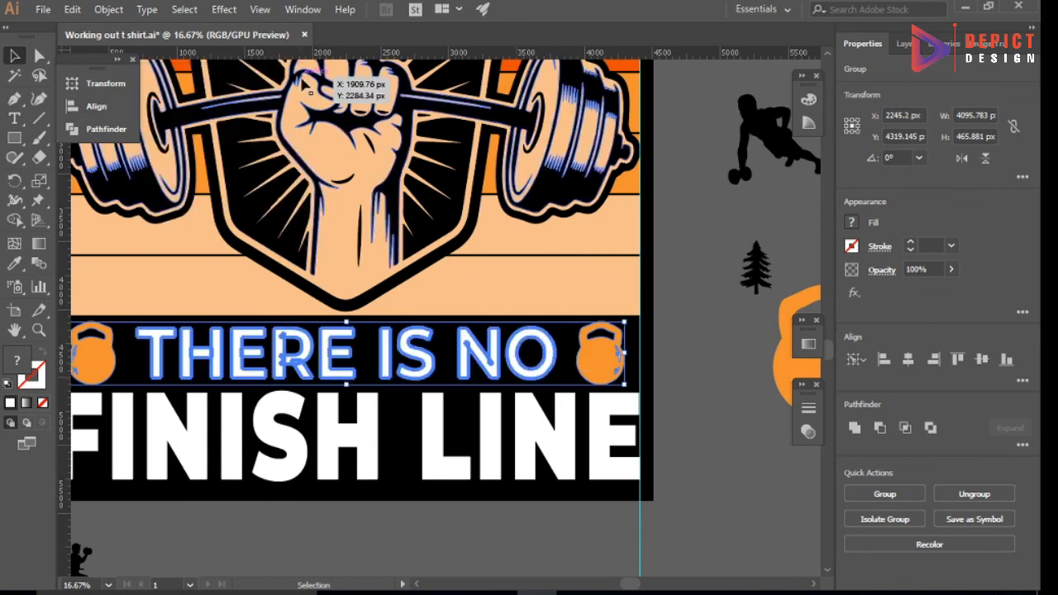
{"action": "scroll", "coordinate": [555, 362], "scroll_direction": "down", "scroll_amount": 2}
{"action": "left_click", "coordinate": [614, 365]}
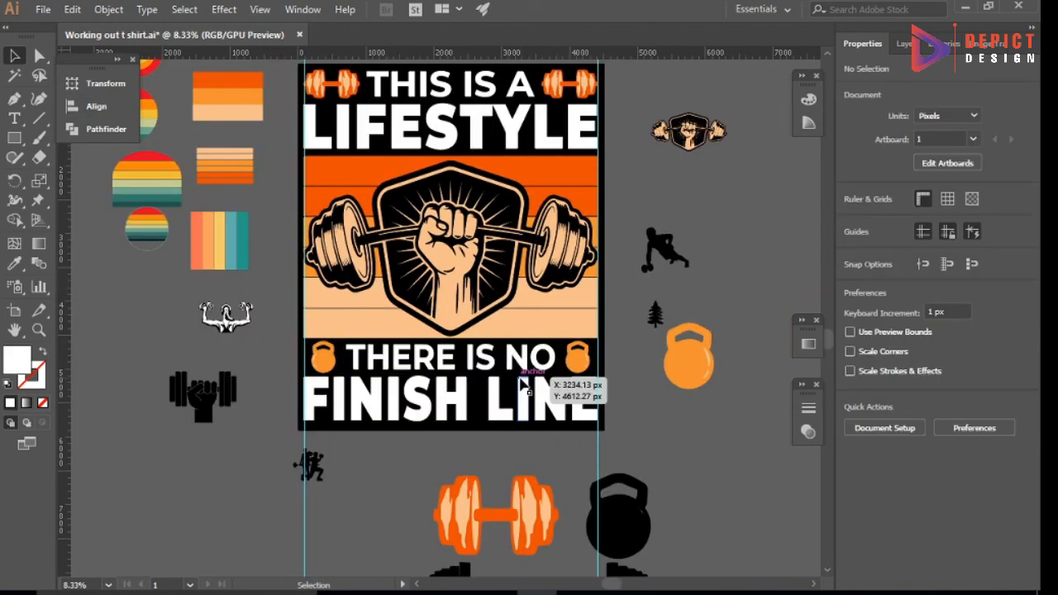
Step: Fill the FINISH LINE text with the dark orange of the uppermost stripe
{"action": "scroll", "coordinate": [486, 436], "scroll_direction": "up", "scroll_amount": 1}
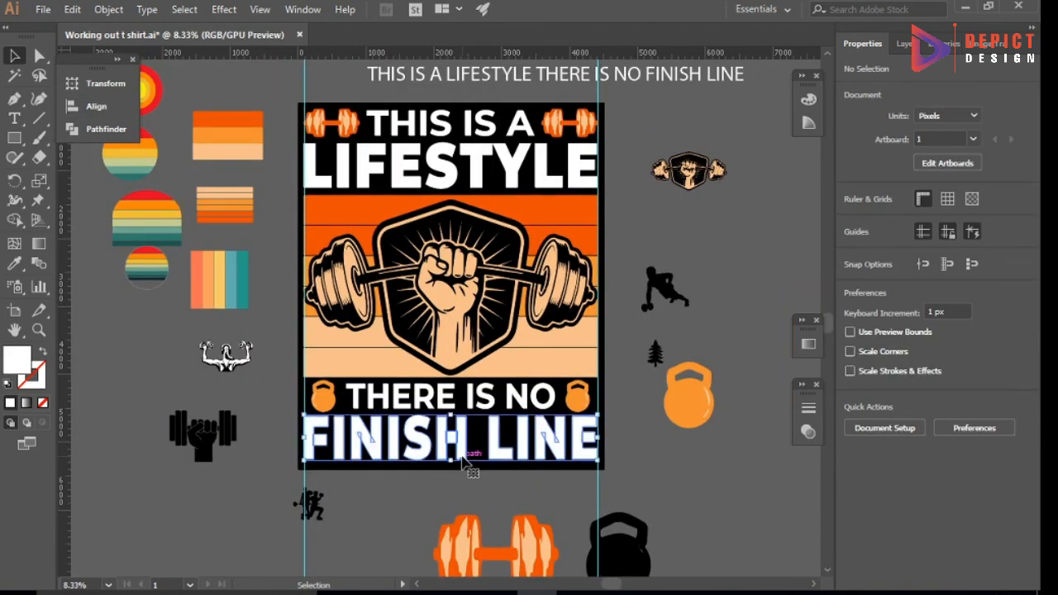
{"action": "left_click", "coordinate": [430, 438]}
{"action": "key", "text": "i"}
{"action": "left_click", "coordinate": [337, 209]}
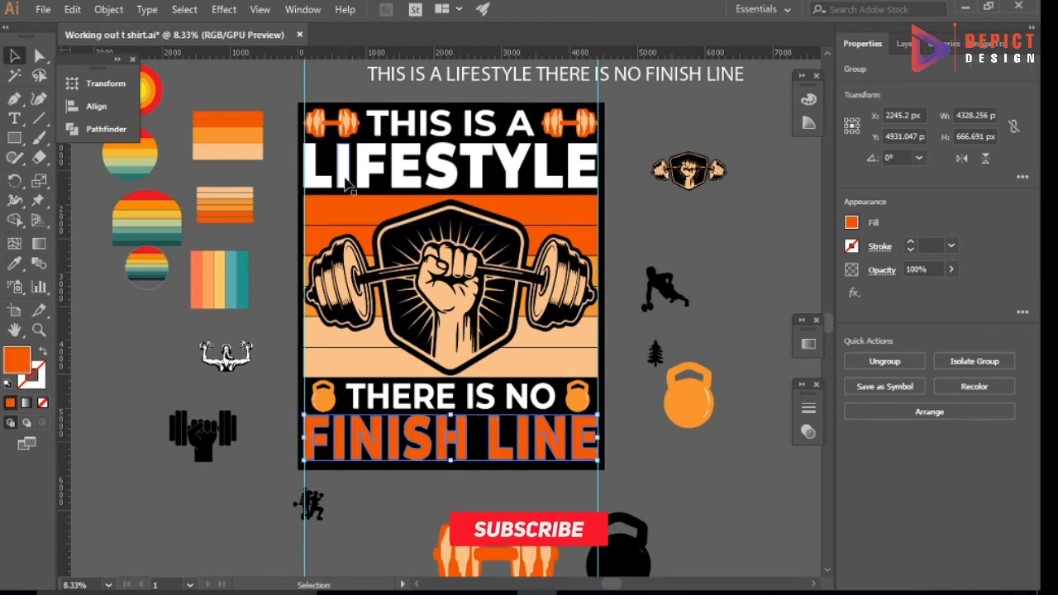
Step: Fill the LIFESTYLE text with the peach color sampled from the lowest stripes
{"action": "left_click", "coordinate": [346, 178]}
{"action": "left_click", "coordinate": [14, 263]}
{"action": "left_click", "coordinate": [372, 364]}
{"action": "left_click", "coordinate": [14, 55]}
Step: Fill both the THIS IS A and THERE IS NO texts with the dark orange of the stripes
{"action": "left_click", "coordinate": [376, 128]}
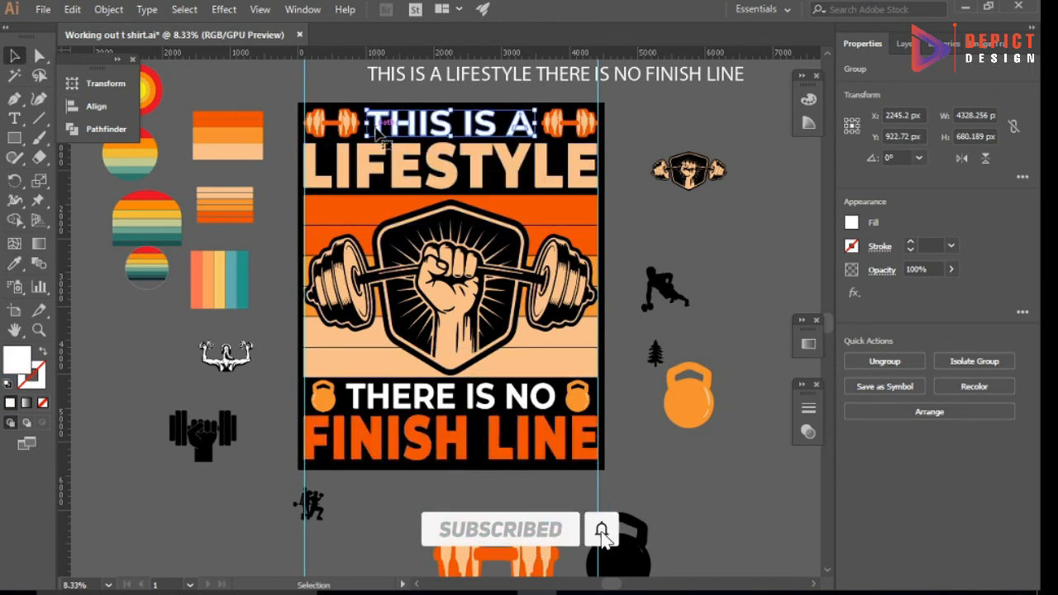
{"action": "left_click", "coordinate": [374, 395]}
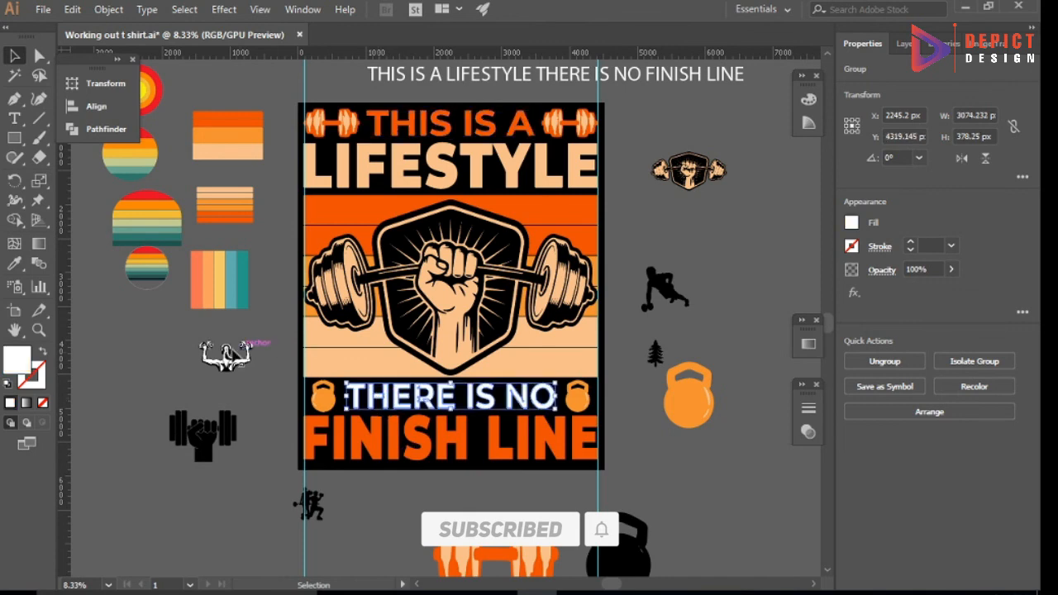
{"action": "left_click", "coordinate": [14, 264]}
{"action": "left_click", "coordinate": [374, 129]}
{"action": "key", "text": "v"}
Step: Fill the FINISH LINE text with the peach color sampled from the LIFESTYLE text
{"action": "left_click", "coordinate": [381, 451]}
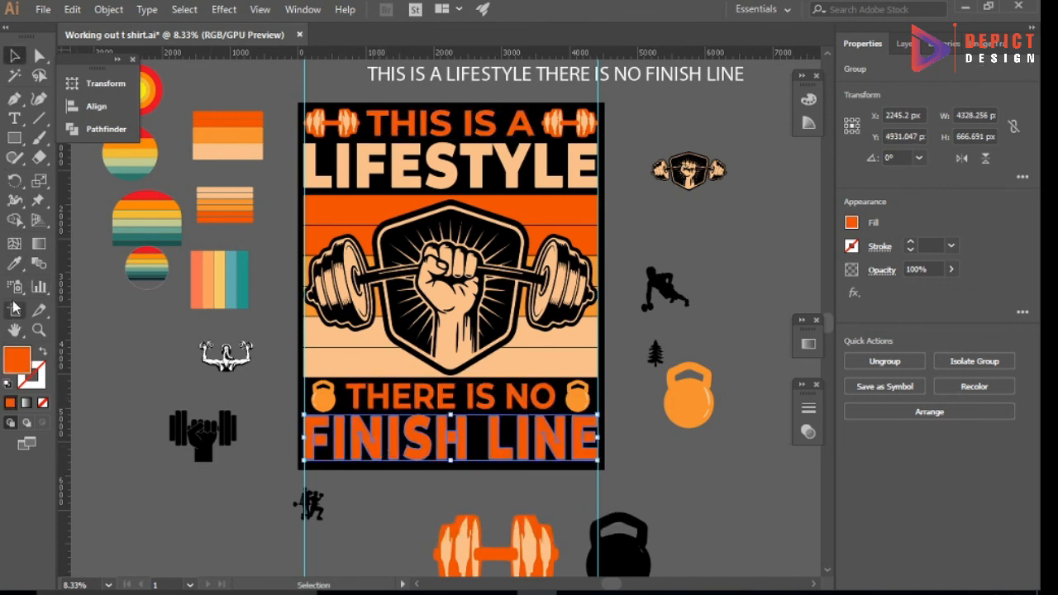
{"action": "left_click", "coordinate": [370, 175]}
{"action": "key", "text": "v"}
{"action": "left_click", "coordinate": [267, 307]}
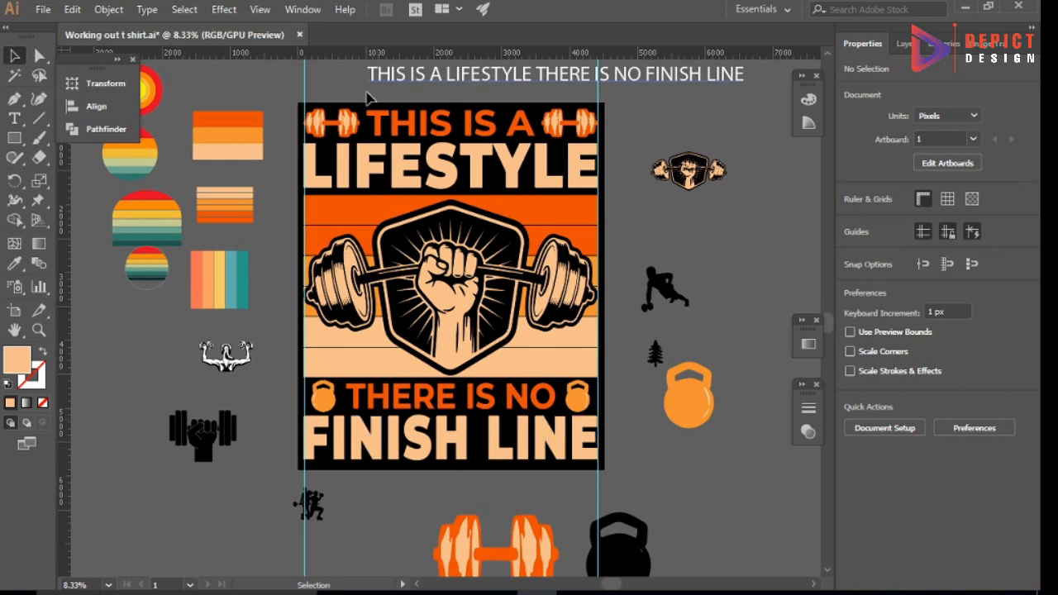
Step: Isolate the body of the dumbbell before THIS IS A and fill it with the kettlebell's lighter orange
{"action": "scroll", "coordinate": [352, 102], "scroll_direction": "up", "scroll_amount": 6}
{"action": "double_click", "coordinate": [342, 190]}
{"action": "double_click", "coordinate": [342, 189]}
{"action": "left_click", "coordinate": [15, 263]}
{"action": "scroll", "coordinate": [222, 104], "scroll_direction": "down", "scroll_amount": 6}
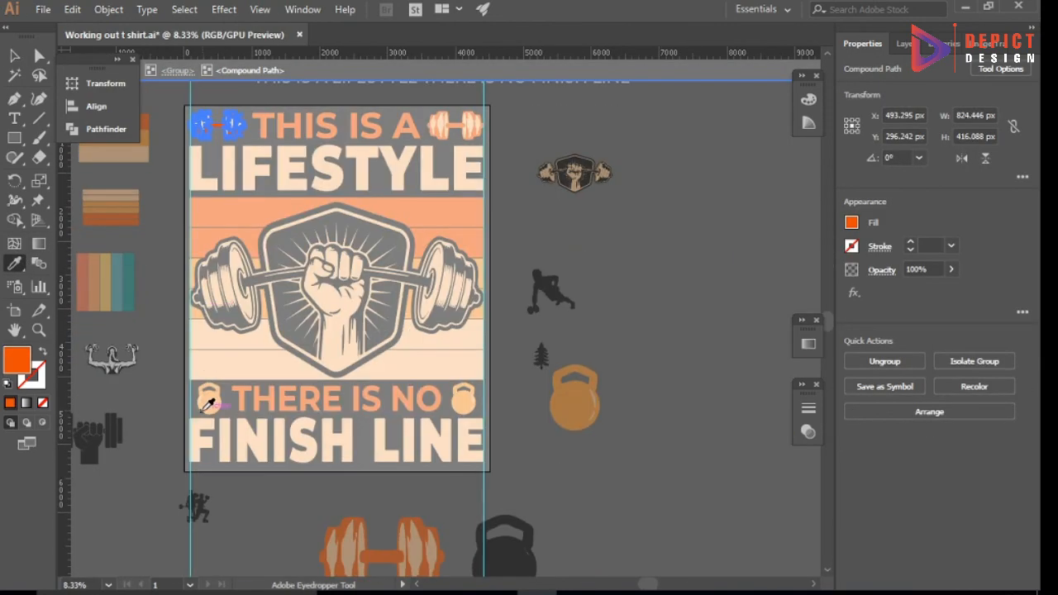
{"action": "left_click", "coordinate": [201, 412]}
{"action": "scroll", "coordinate": [223, 124], "scroll_direction": "up", "scroll_amount": 5}
{"action": "left_click", "coordinate": [14, 55]}
{"action": "left_click", "coordinate": [148, 307]}
{"action": "scroll", "coordinate": [149, 307], "scroll_direction": "down", "scroll_amount": 4}
{"action": "double_click", "coordinate": [212, 275]}
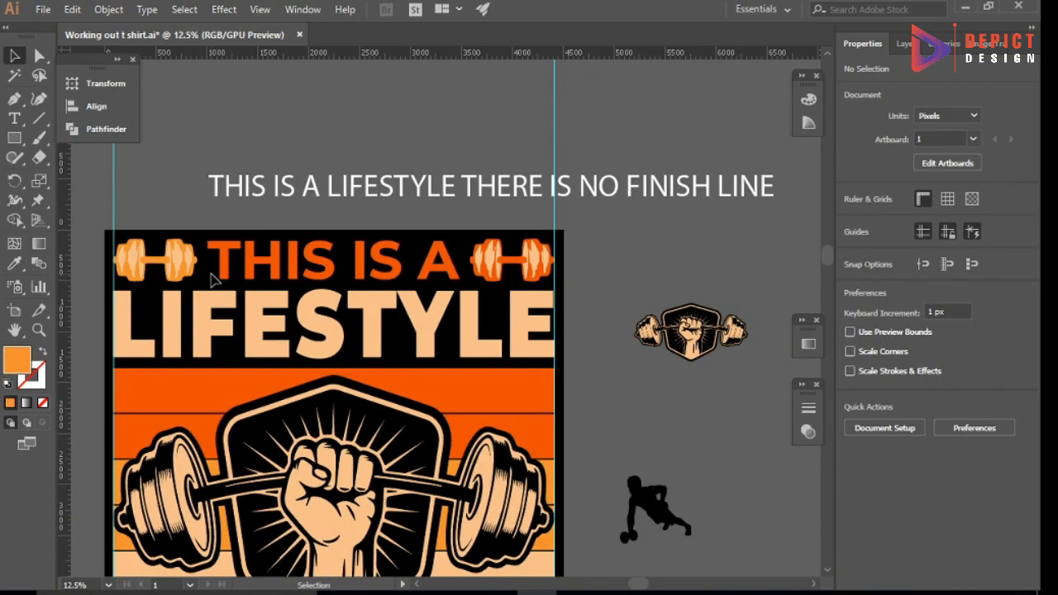
Step: Recolor all the peach highlight shapes inside that same dumbbell to the dark orange
{"action": "scroll", "coordinate": [212, 281], "scroll_direction": "up", "scroll_amount": 5}
{"action": "double_click", "coordinate": [326, 208]}
{"action": "left_click", "coordinate": [385, 217], "text": "shift"}
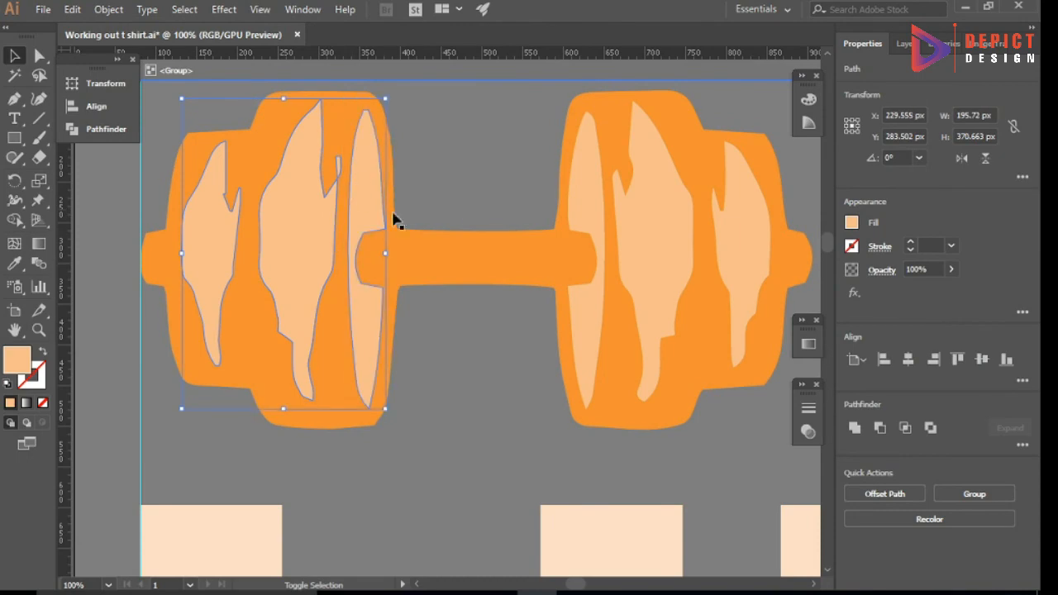
{"action": "left_click", "coordinate": [587, 216], "text": "shift"}
{"action": "left_click", "coordinate": [653, 232], "text": "shift"}
{"action": "left_click", "coordinate": [742, 245], "text": "shift"}
{"action": "scroll", "coordinate": [362, 250], "scroll_direction": "down", "scroll_amount": 5}
{"action": "left_click", "coordinate": [360, 404]}
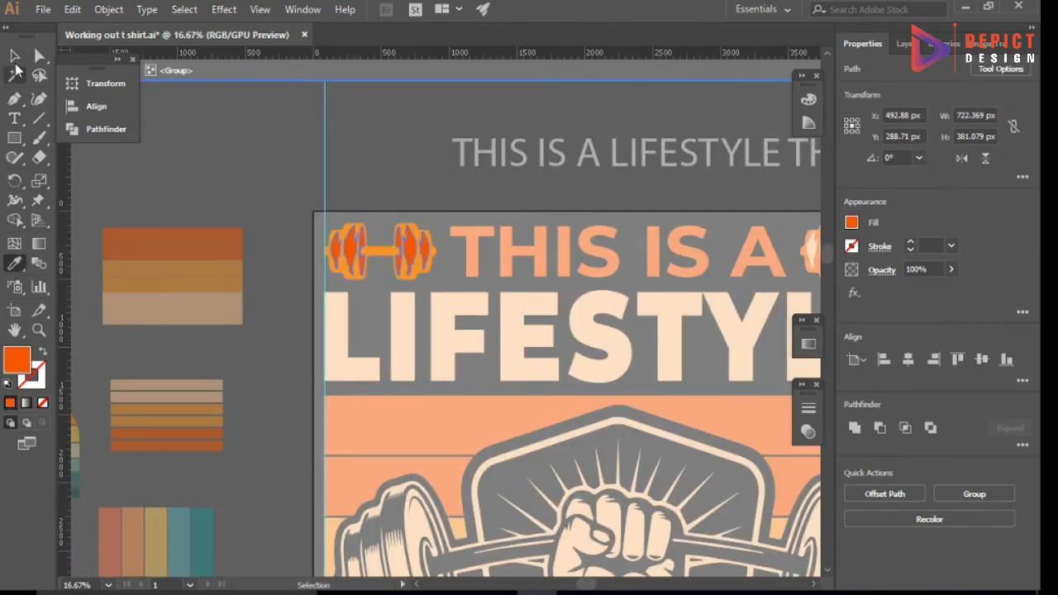
{"action": "left_click", "coordinate": [14, 55]}
{"action": "double_click", "coordinate": [254, 213]}
{"action": "scroll", "coordinate": [243, 218], "scroll_direction": "down", "scroll_amount": 1}
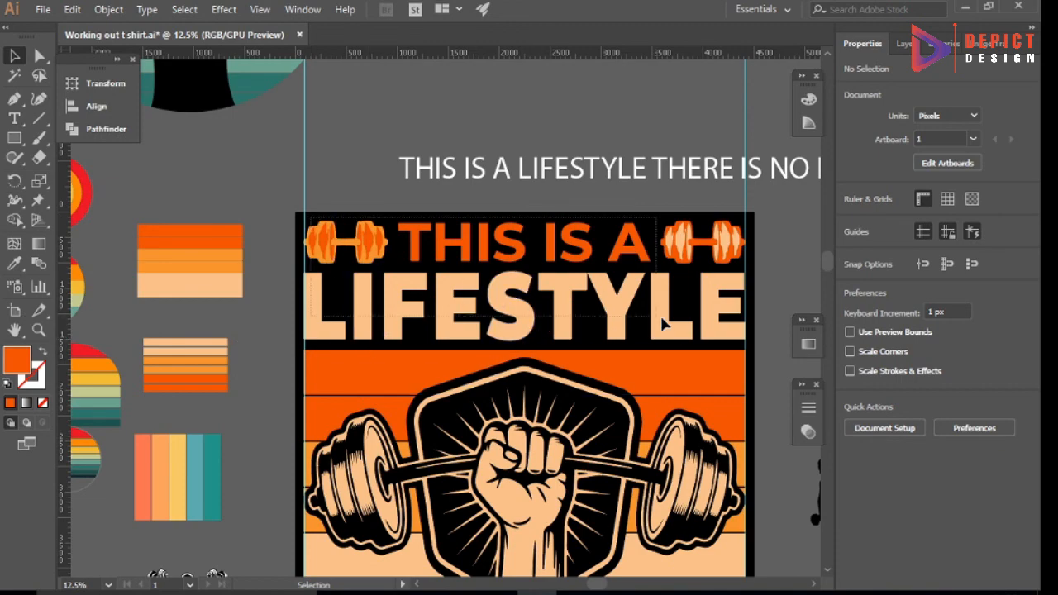
Step: Duplicate the THIS IS A line, its dumbbells and LIFESTYLE with an offset of about 52 px up and to the right
{"action": "left_click_drag", "start_coordinate": [715, 319], "coordinate": [716, 321]}
{"action": "scroll", "coordinate": [565, 335], "scroll_direction": "up", "scroll_amount": 2}
{"action": "mouse_move", "coordinate": [562, 335]}
{"action": "left_mouse_down"}
{"action": "mouse_move", "coordinate": [563, 324]}
{"action": "mouse_move", "coordinate": [573, 331]}
{"action": "left_mouse_up"}
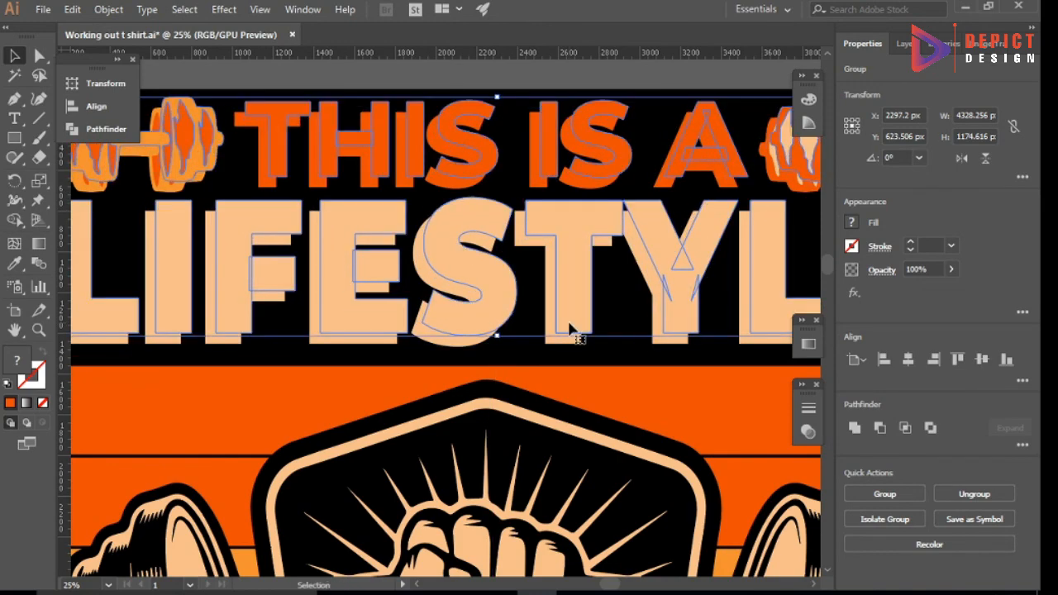
Step: Delete the duplicates of the THIS IS A text and its dumbbells, keeping the LIFESTYLE copy
{"action": "scroll", "coordinate": [574, 331], "scroll_direction": "down", "scroll_amount": 1}
{"action": "scroll", "coordinate": [570, 207], "scroll_direction": "up", "scroll_amount": 1}
{"action": "left_click", "coordinate": [551, 314], "text": "shift"}
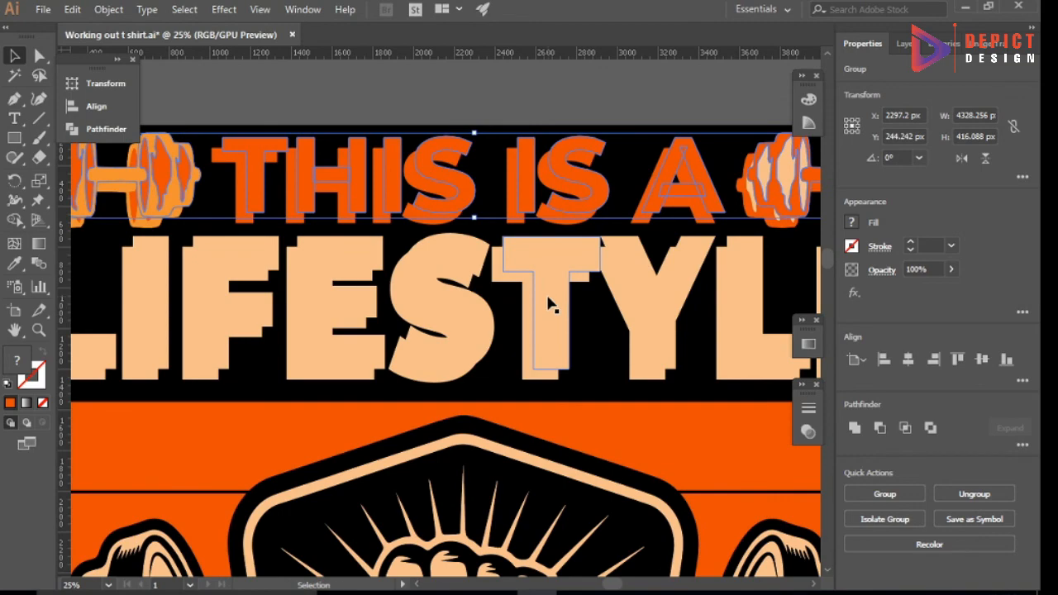
{"action": "key", "text": "ctrl+shift+a"}
Step: Move the LIFESTYLE copy closer to the original so that only a thin offset remains
{"action": "left_click", "coordinate": [551, 381]}
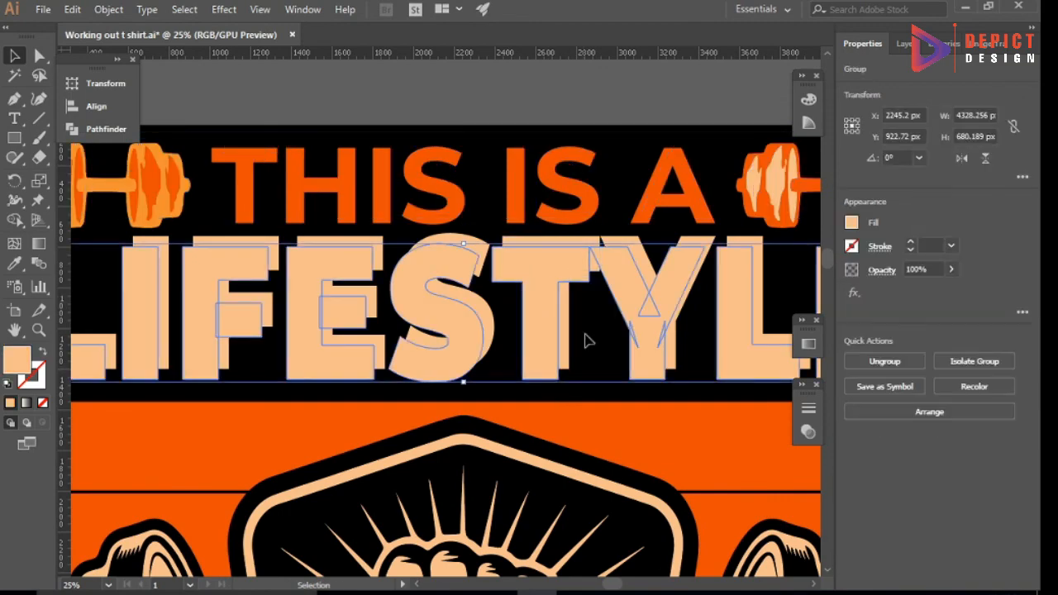
{"action": "scroll", "coordinate": [585, 340], "scroll_direction": "down", "scroll_amount": 2}
{"action": "scroll", "coordinate": [515, 274], "scroll_direction": "up", "scroll_amount": 2}
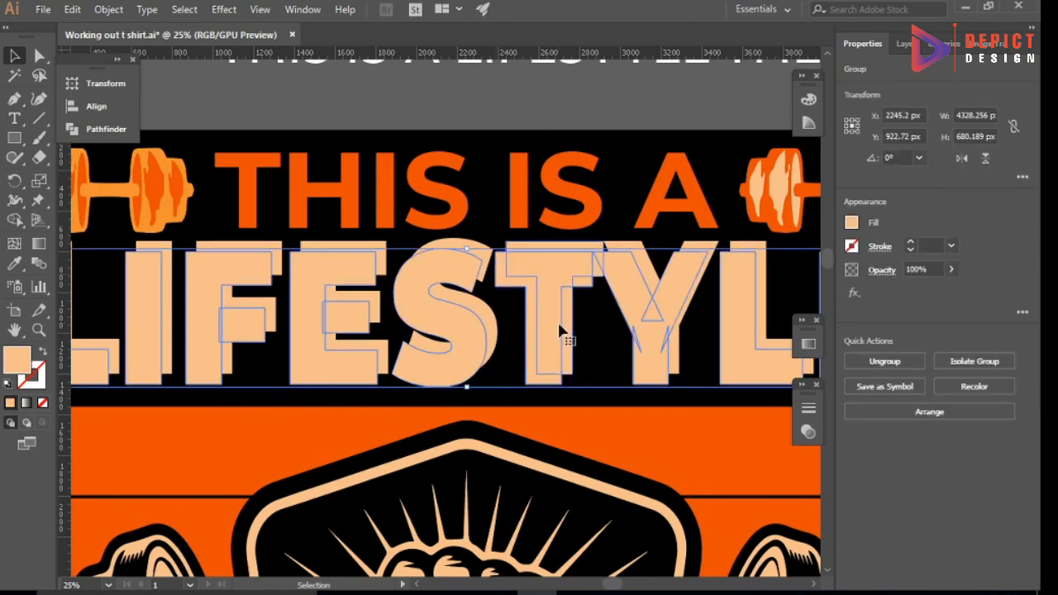
{"action": "left_click", "coordinate": [582, 329]}
{"action": "left_click_drag", "start_coordinate": [572, 326], "coordinate": [563, 334]}
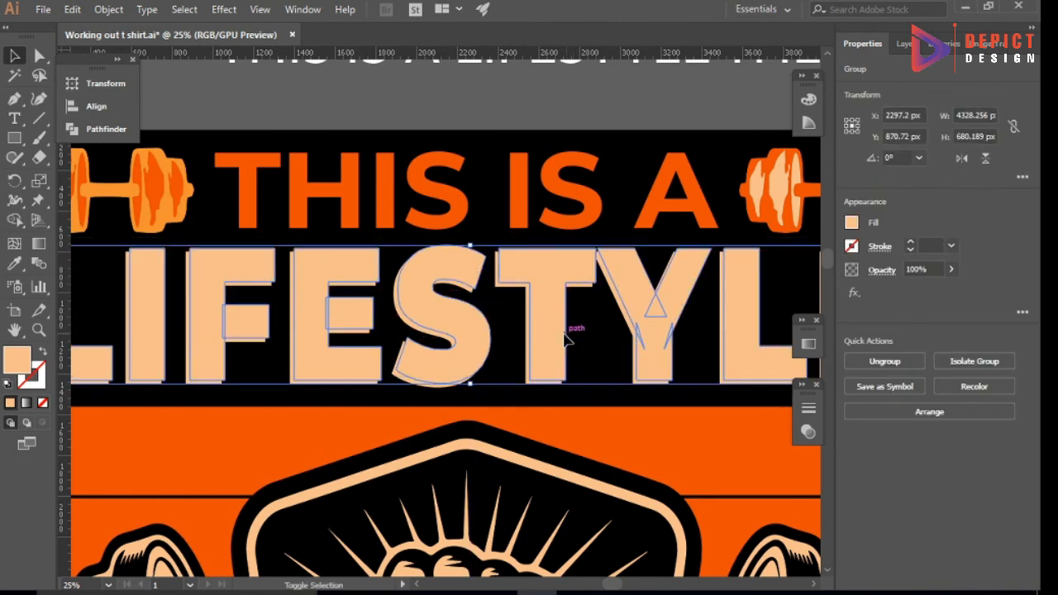
Step: Bring the original LIFESTYLE lettering in front of its offset copy
{"action": "right_click", "coordinate": [524, 352]}
{"action": "key", "text": "Escape"}
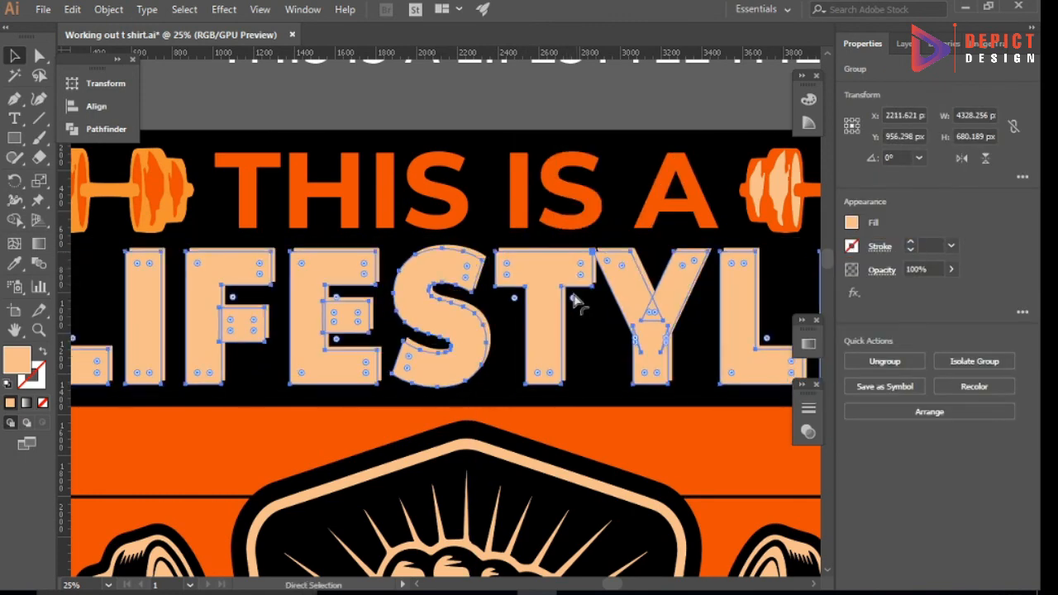
{"action": "left_click", "coordinate": [519, 339]}
{"action": "left_click", "coordinate": [528, 342]}
{"action": "right_click", "coordinate": [590, 362]}
{"action": "mouse_move", "coordinate": [736, 274]}
{"action": "left_click", "coordinate": [782, 275]}
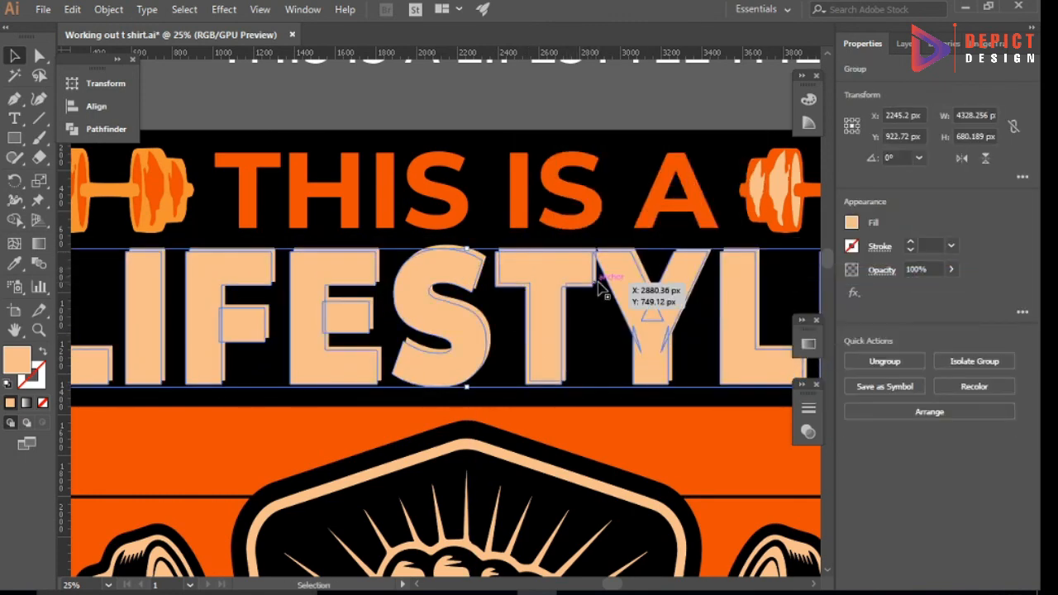
Step: Fill the LIFESTYLE copy behind the original with the dark orange of THIS IS A as a shadow
{"action": "left_click", "coordinate": [599, 279]}
{"action": "left_click", "coordinate": [14, 263]}
{"action": "left_click", "coordinate": [244, 205]}
{"action": "left_click", "coordinate": [14, 55]}
{"action": "left_click", "coordinate": [198, 217]}
{"action": "scroll", "coordinate": [474, 401], "scroll_direction": "down", "scroll_amount": 2}
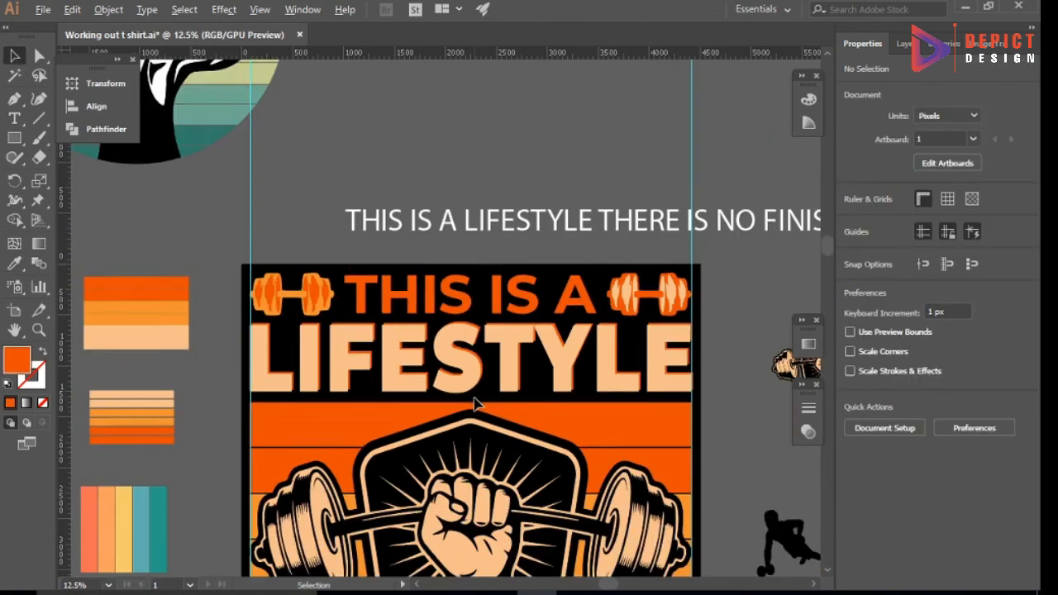
Step: Try a copy of FINISH LINE offset slightly up and to the right, with the original brought to the front
{"action": "scroll", "coordinate": [467, 401], "scroll_direction": "down", "scroll_amount": 1}
{"action": "scroll", "coordinate": [461, 404], "scroll_direction": "down", "scroll_amount": 1}
{"action": "scroll", "coordinate": [359, 273], "scroll_direction": "up", "scroll_amount": 1}
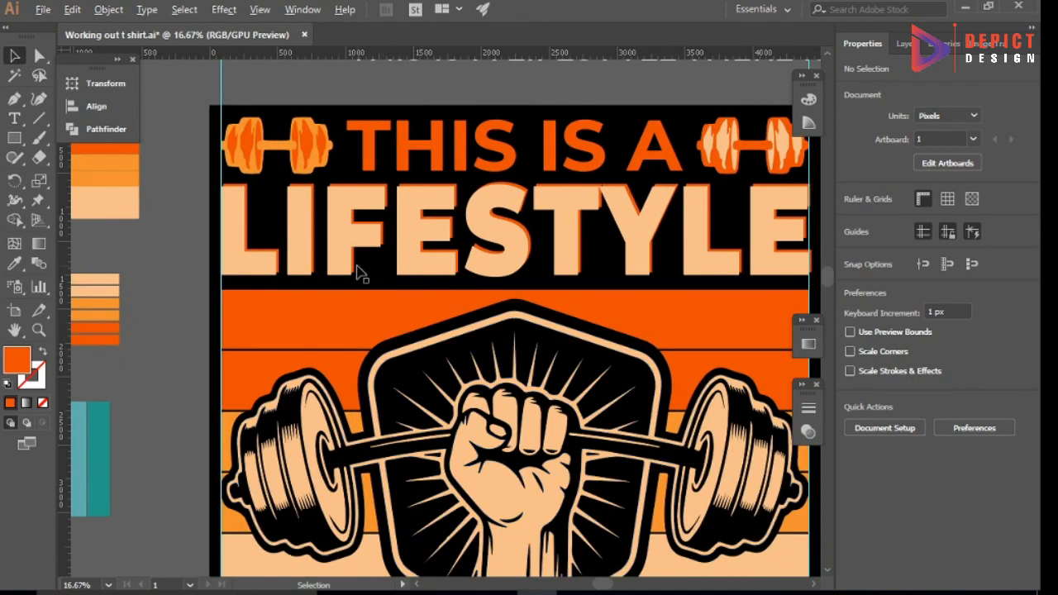
{"action": "scroll", "coordinate": [347, 269], "scroll_direction": "down", "scroll_amount": 2}
{"action": "scroll", "coordinate": [355, 256], "scroll_direction": "down", "scroll_amount": 1}
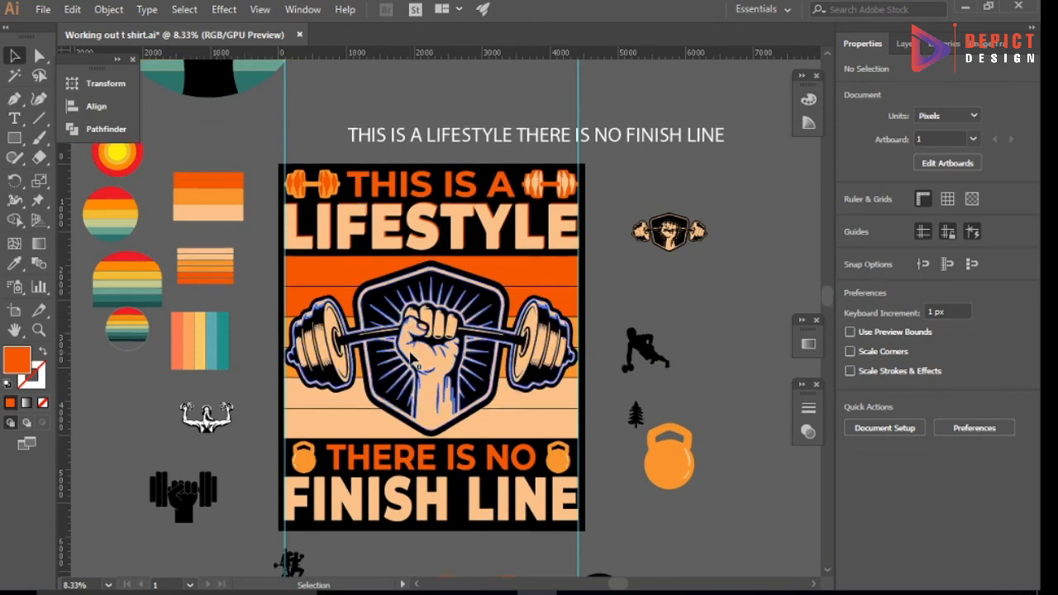
{"action": "scroll", "coordinate": [438, 471], "scroll_direction": "up", "scroll_amount": 5}
{"action": "left_click_drag", "start_coordinate": [447, 445], "coordinate": [453, 439]}
{"action": "scroll", "coordinate": [451, 439], "scroll_direction": "down", "scroll_amount": 2}
{"action": "right_click", "coordinate": [376, 377]}
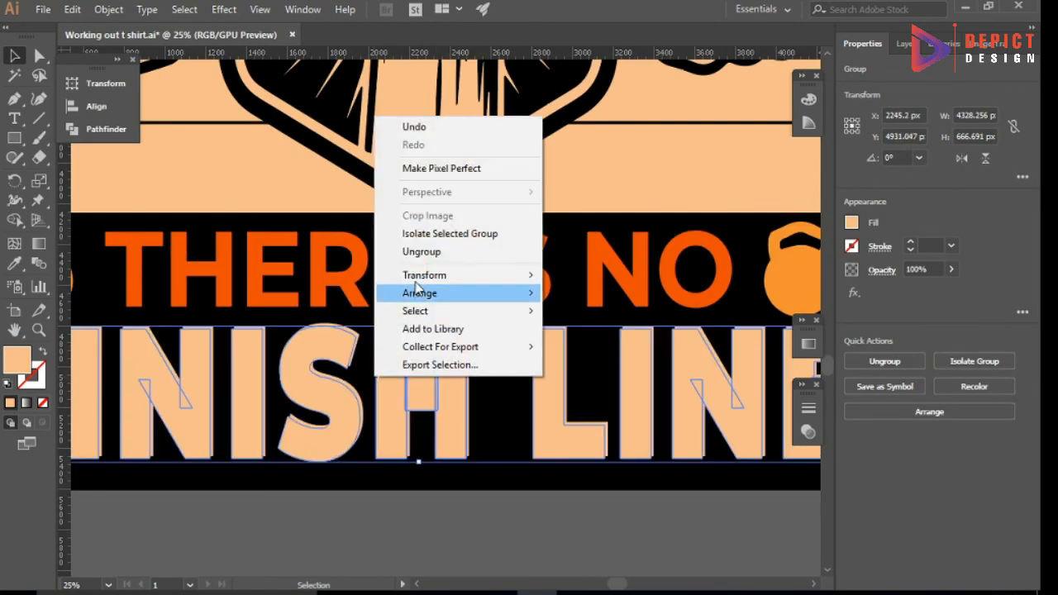
{"action": "mouse_move", "coordinate": [496, 295]}
{"action": "left_click", "coordinate": [553, 293]}
{"action": "left_click", "coordinate": [487, 509]}
Step: Duplicate FINISH LINE about 13 px down and to the right, and bring the original lettering in front of the copy
{"action": "left_click_drag", "start_coordinate": [457, 441], "coordinate": [466, 444]}
{"action": "scroll", "coordinate": [453, 447], "scroll_direction": "up", "scroll_amount": 4}
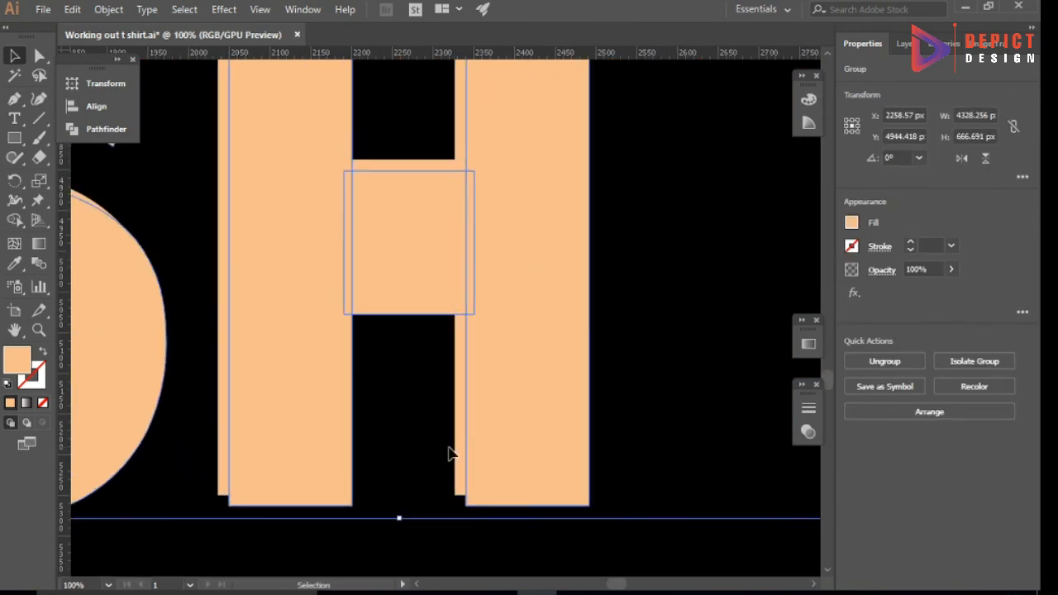
{"action": "right_click", "coordinate": [454, 449]}
{"action": "mouse_move", "coordinate": [499, 367]}
{"action": "left_click", "coordinate": [626, 366]}
Step: Fill the FINISH LINE copy behind the original with dark orange as a shadow
{"action": "key", "text": "ctrl+minus"}
{"action": "key", "text": "ctrl+minus"}
{"action": "key", "text": "ctrl+minus"}
{"action": "key", "text": "ctrl+minus"}
{"action": "key", "text": "ctrl+minus"}
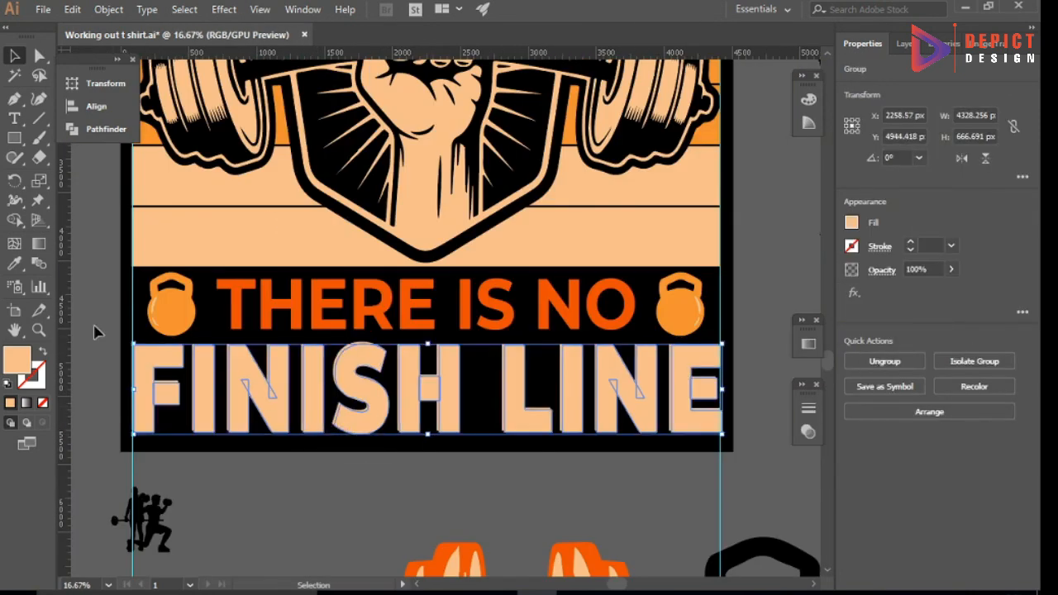
{"action": "left_click", "coordinate": [12, 56]}
{"action": "left_click", "coordinate": [326, 510]}
Step: Nudge the orange FINISH LINE shadow further down and to the right to thicken its visible edge
{"action": "scroll", "coordinate": [427, 450], "scroll_direction": "up", "scroll_amount": 3}
{"action": "left_click", "coordinate": [401, 392]}
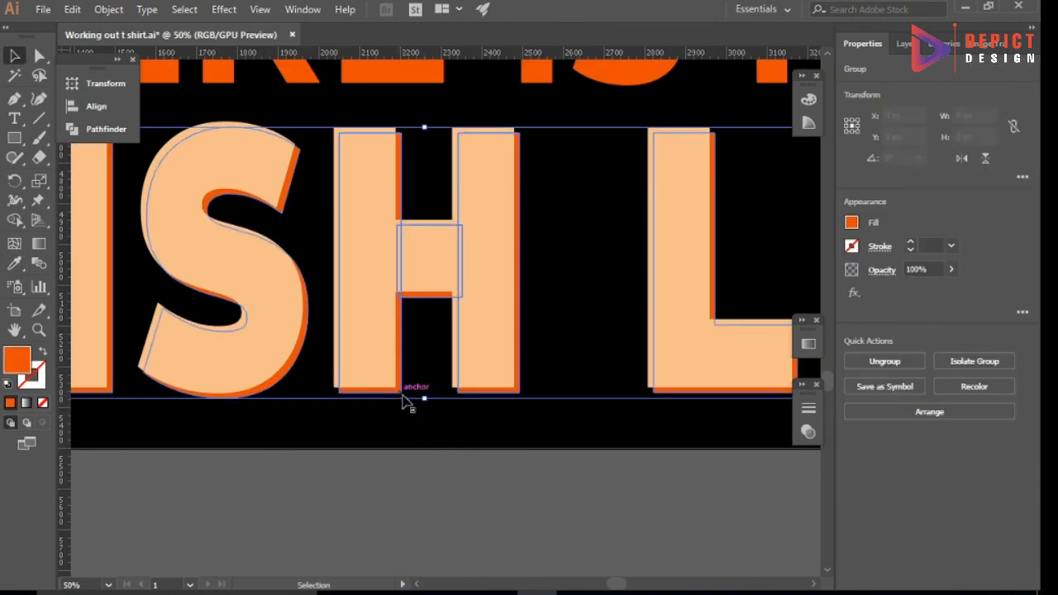
{"action": "key", "text": "Down"}
{"action": "key", "text": "Down"}
{"action": "key", "text": "Down"}
{"action": "key", "text": "Down"}
{"action": "key", "text": "Right"}
{"action": "key", "text": "Down"}
{"action": "key", "text": "Down"}
{"action": "key", "text": "Right"}
{"action": "key", "text": "Right"}
{"action": "key", "text": "Right"}
{"action": "key", "text": "Right"}
{"action": "left_click", "coordinate": [485, 468]}
Step: Select all the slogan lines, stripes, emblem and accents on the artboard and group them into one object
{"action": "scroll", "coordinate": [484, 465], "scroll_direction": "down", "scroll_amount": 5}
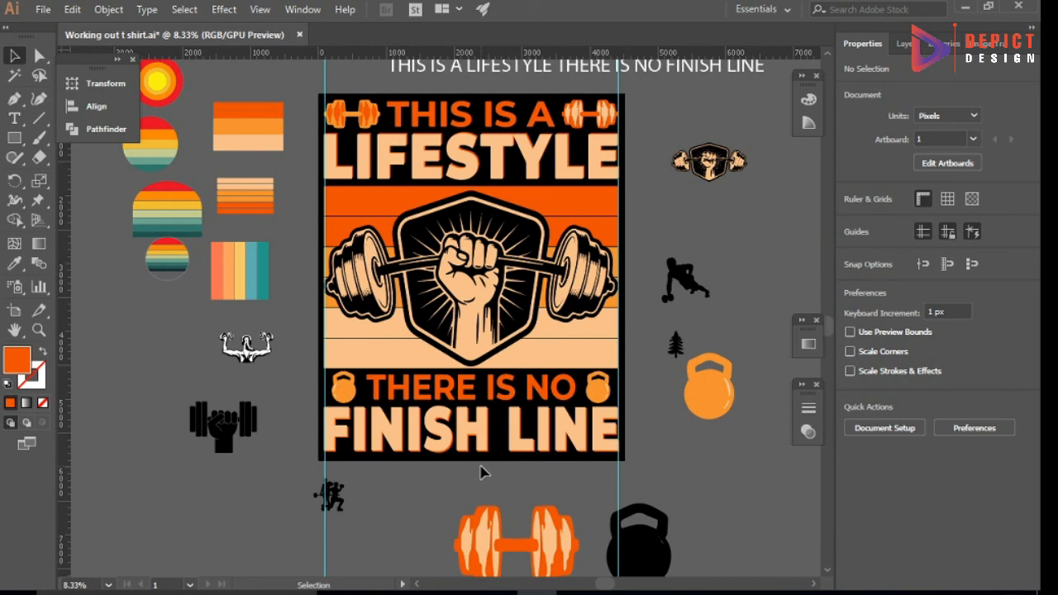
{"action": "left_click_drag", "start_coordinate": [567, 461], "coordinate": [621, 459]}
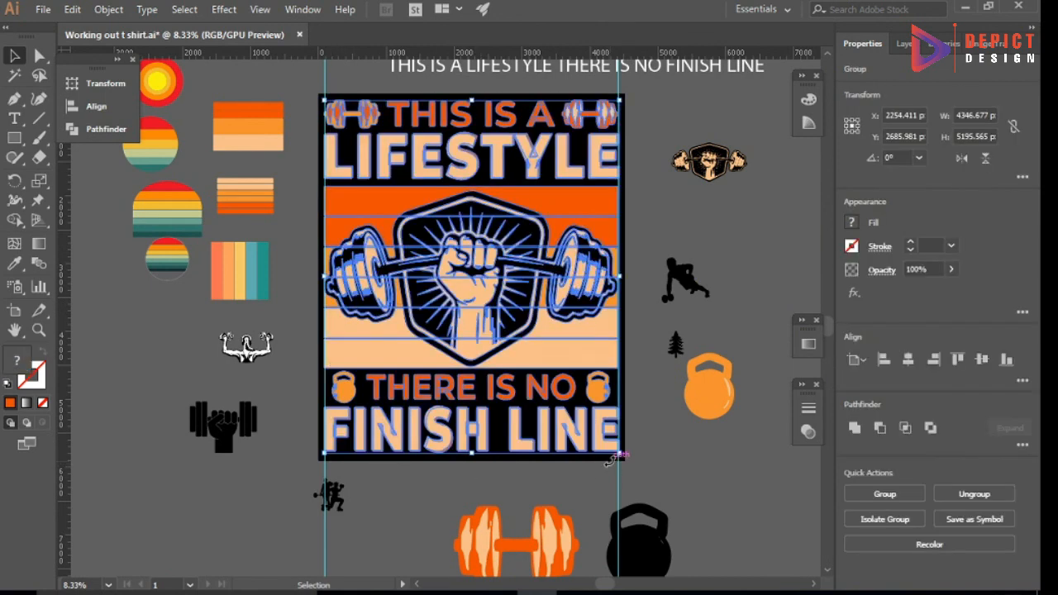
{"action": "right_click", "coordinate": [568, 369]}
{"action": "left_click", "coordinate": [605, 213]}
Step: Narrow the grouped design to about 4328 px wide so its right edge snaps to the right vertical guide
{"action": "scroll", "coordinate": [625, 271], "scroll_direction": "up", "scroll_amount": 6}
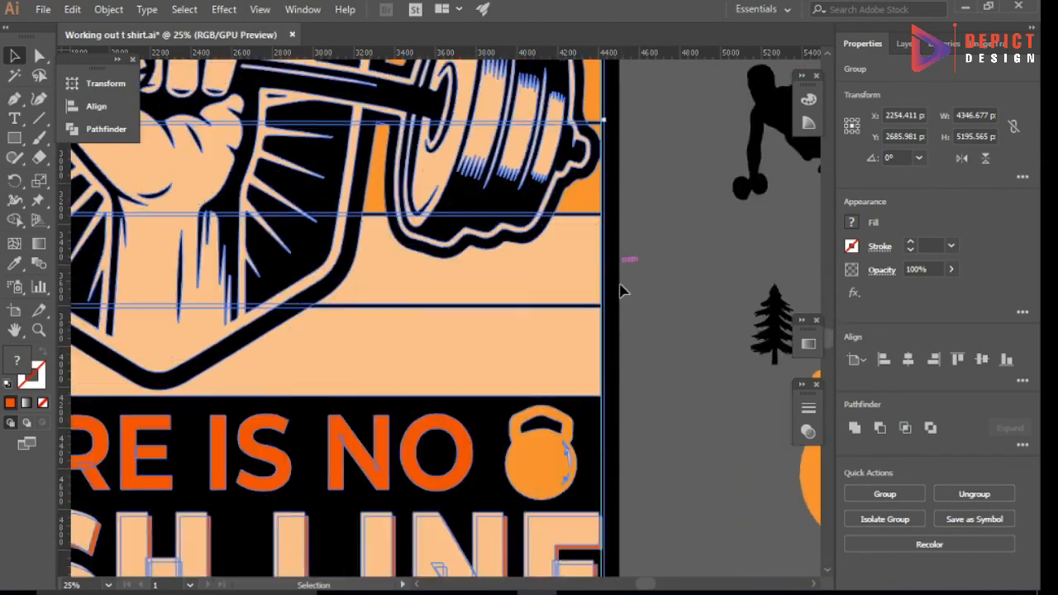
{"action": "scroll", "coordinate": [610, 491], "scroll_direction": "down", "scroll_amount": 5}
{"action": "scroll", "coordinate": [610, 479], "scroll_direction": "up", "scroll_amount": 5}
{"action": "scroll", "coordinate": [601, 223], "scroll_direction": "down", "scroll_amount": 5}
{"action": "scroll", "coordinate": [596, 426], "scroll_direction": "up", "scroll_amount": 5}
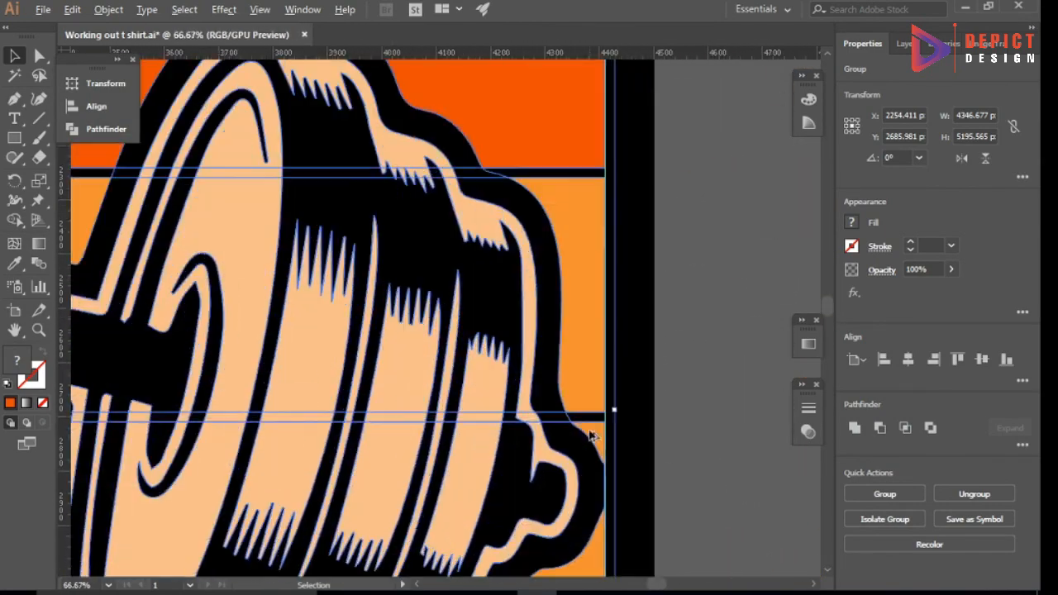
{"action": "left_click_drag", "start_coordinate": [614, 409], "coordinate": [605, 410]}
{"action": "scroll", "coordinate": [608, 407], "scroll_direction": "down", "scroll_amount": 6}
{"action": "scroll", "coordinate": [310, 276], "scroll_direction": "up", "scroll_amount": 4}
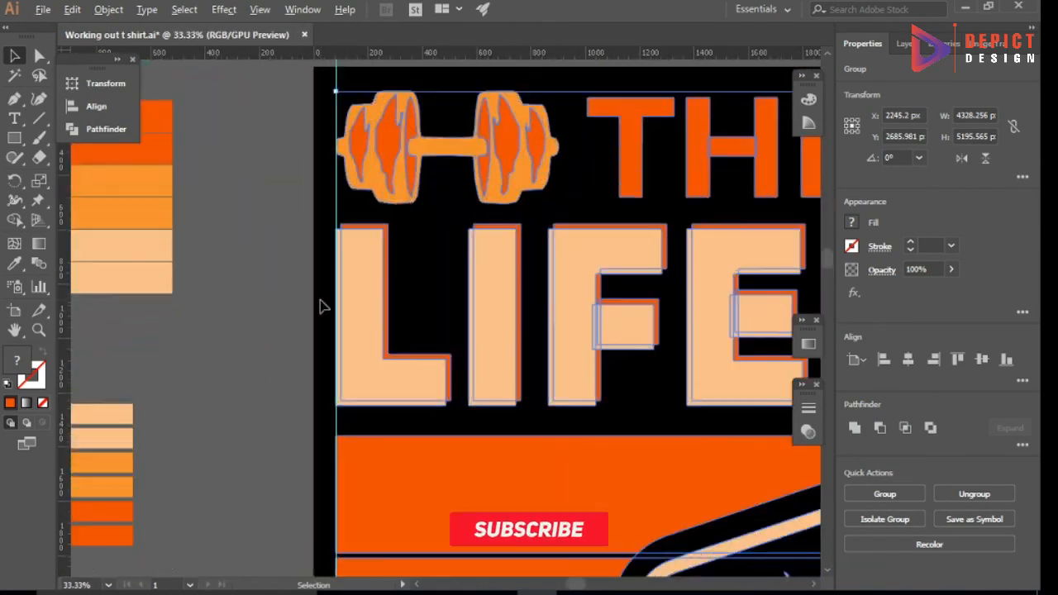
{"action": "scroll", "coordinate": [325, 302], "scroll_direction": "down", "scroll_amount": 4}
{"action": "left_click", "coordinate": [319, 371]}
{"action": "scroll", "coordinate": [457, 354], "scroll_direction": "down", "scroll_amount": 5}
{"action": "scroll", "coordinate": [348, 406], "scroll_direction": "down", "scroll_amount": 1}
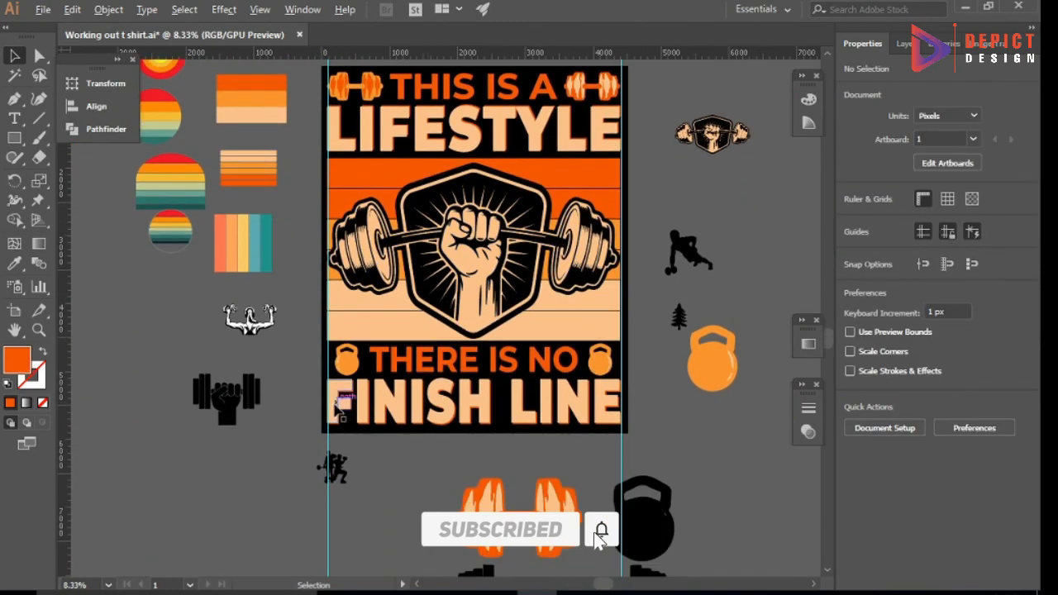
Step: Inside the design group, delete the dumbbell left of THIS IS A and place a copy of the right dumbbell there
{"action": "scroll", "coordinate": [339, 420], "scroll_direction": "up", "scroll_amount": 1}
{"action": "scroll", "coordinate": [413, 480], "scroll_direction": "down", "scroll_amount": 1}
{"action": "scroll", "coordinate": [459, 483], "scroll_direction": "up", "scroll_amount": 1}
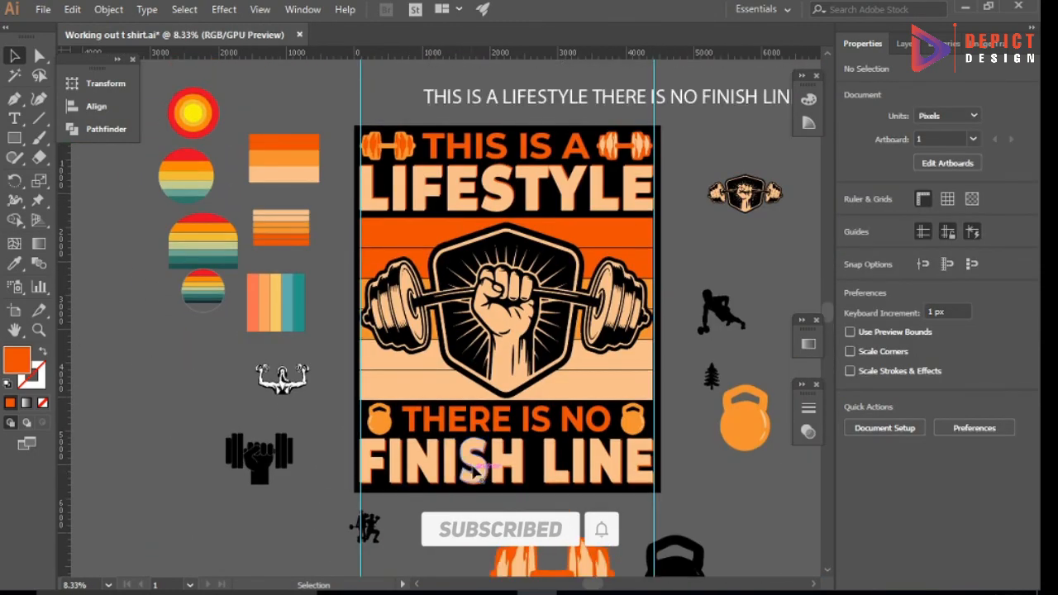
{"action": "scroll", "coordinate": [609, 154], "scroll_direction": "up", "scroll_amount": 2}
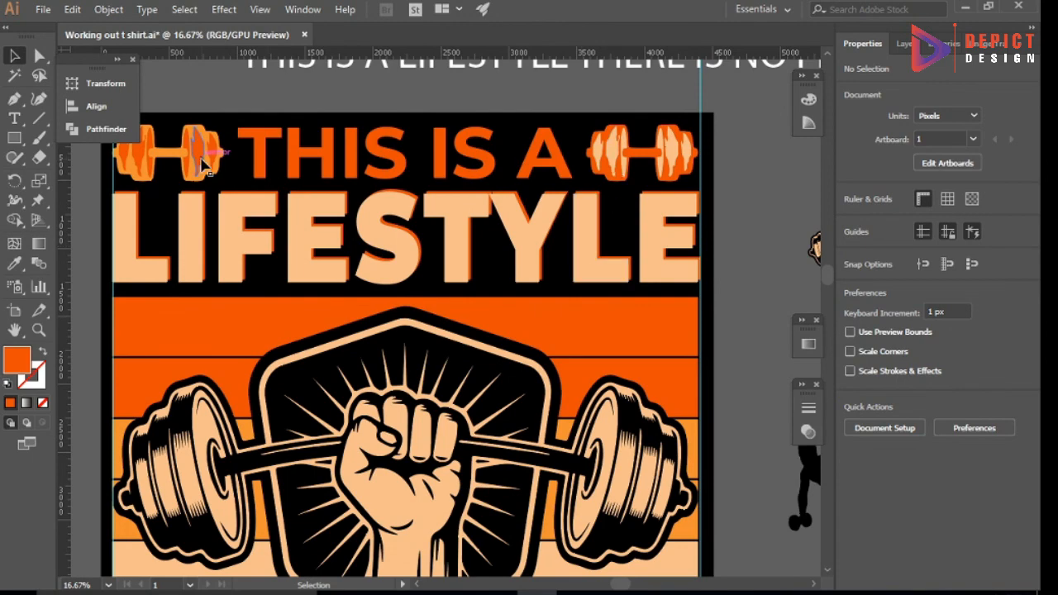
{"action": "double_click", "coordinate": [201, 159]}
{"action": "key", "text": "Delete"}
{"action": "left_click", "coordinate": [603, 153]}
{"action": "left_click", "coordinate": [608, 164], "text": "shift"}
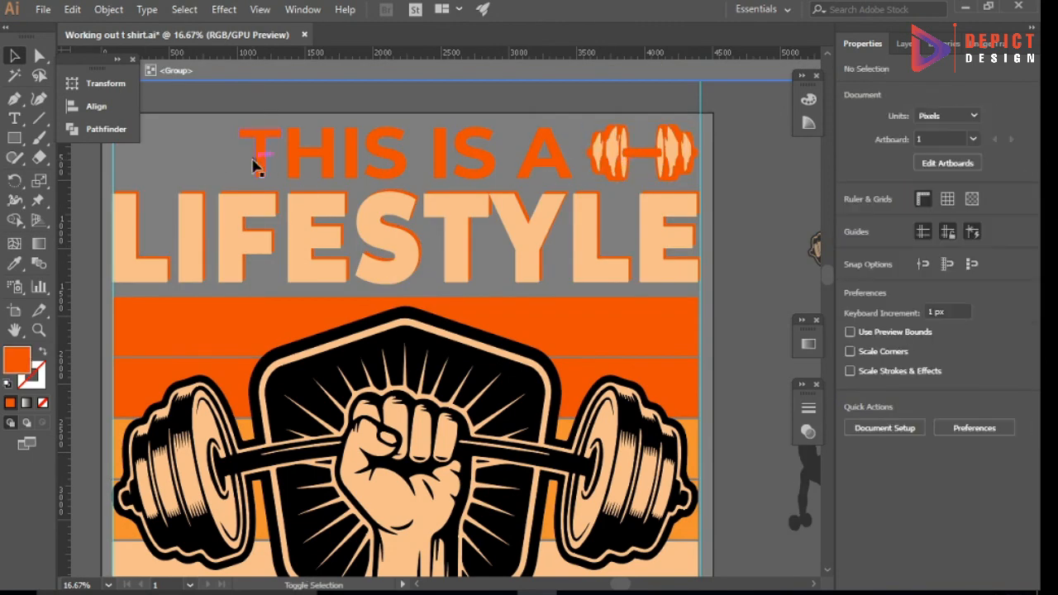
{"action": "left_click_drag", "start_coordinate": [602, 163], "coordinate": [141, 164]}
{"action": "scroll", "coordinate": [444, 243], "scroll_direction": "down", "scroll_amount": 1}
{"action": "scroll", "coordinate": [171, 140], "scroll_direction": "up", "scroll_amount": 2}
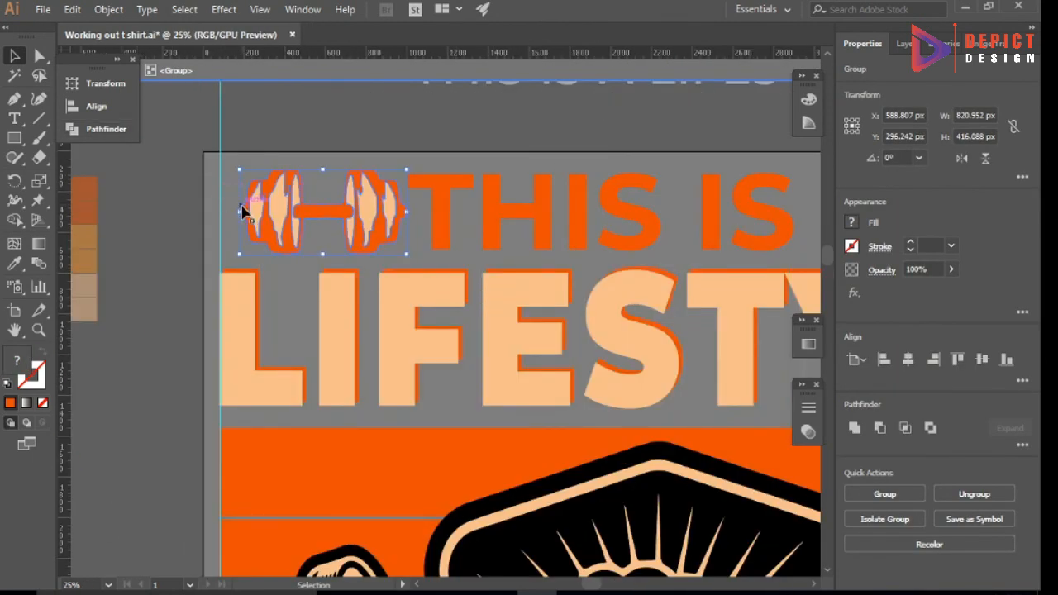
Step: Cut the copied dumbbell out of the design group and paste it outside the group near the artboard's left guide
{"action": "scroll", "coordinate": [217, 206], "scroll_direction": "up", "scroll_amount": 3}
{"action": "key", "text": "ctrl+x"}
{"action": "key", "text": "Escape"}
{"action": "key", "text": "ctrl+v"}
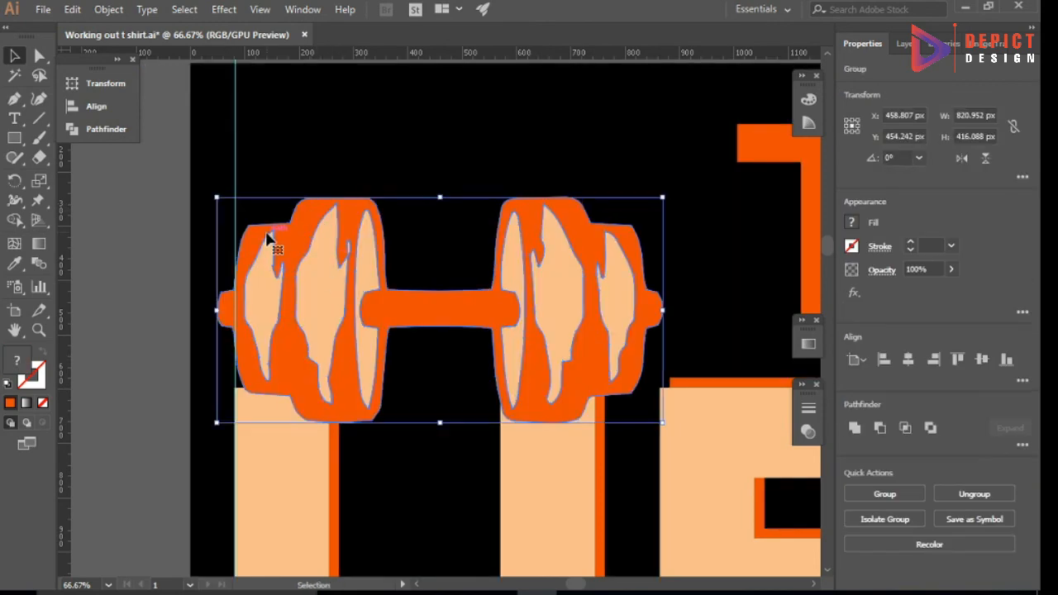
Step: Center the pasted dumbbell vertically on the THIS IS A lettering, using the lettering as the alignment reference
{"action": "scroll", "coordinate": [266, 239], "scroll_direction": "down", "scroll_amount": 3}
{"action": "left_click", "coordinate": [480, 243]}
{"action": "left_click", "coordinate": [486, 248]}
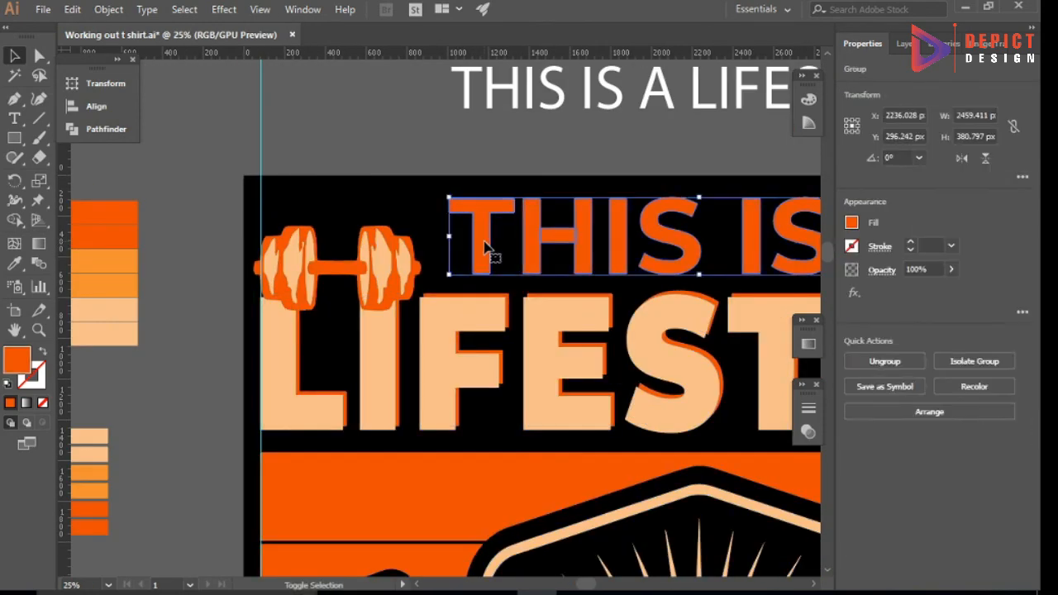
{"action": "left_click", "coordinate": [376, 252], "text": "shift"}
{"action": "left_click", "coordinate": [96, 106]}
{"action": "left_click", "coordinate": [278, 118]}
{"action": "left_click", "coordinate": [302, 75]}
Step: Align the left edge of the pasted dumbbell with the left vertical guide
{"action": "left_click_drag", "start_coordinate": [300, 107], "coordinate": [257, 237]}
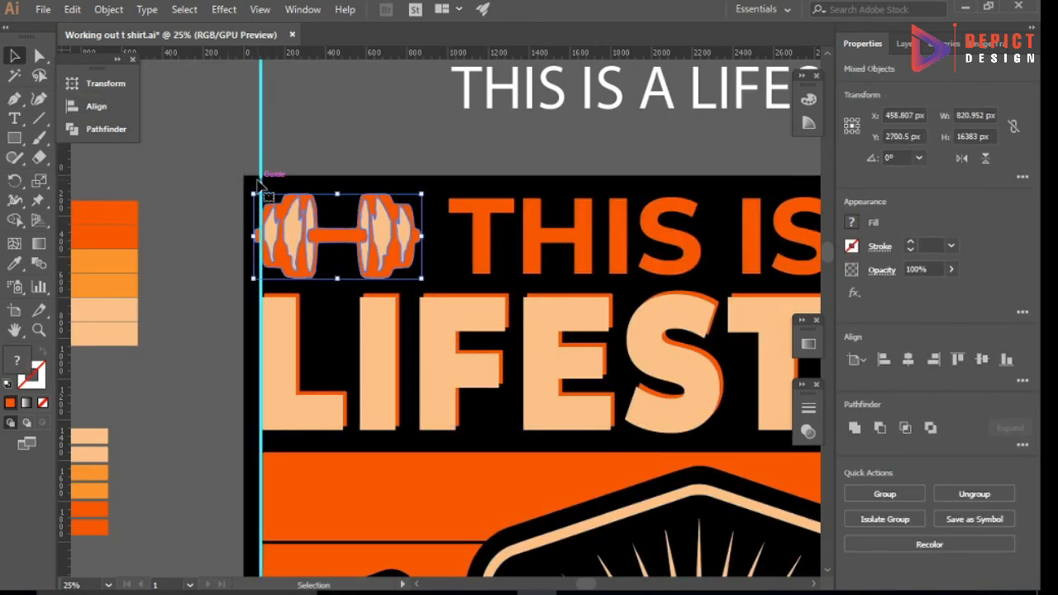
{"action": "left_click", "coordinate": [96, 106]}
{"action": "left_click", "coordinate": [155, 116]}
{"action": "left_click", "coordinate": [303, 76]}
{"action": "left_click", "coordinate": [303, 138]}
{"action": "scroll", "coordinate": [303, 139], "scroll_direction": "down", "scroll_amount": 4}
{"action": "scroll", "coordinate": [245, 175], "scroll_direction": "up", "scroll_amount": 1}
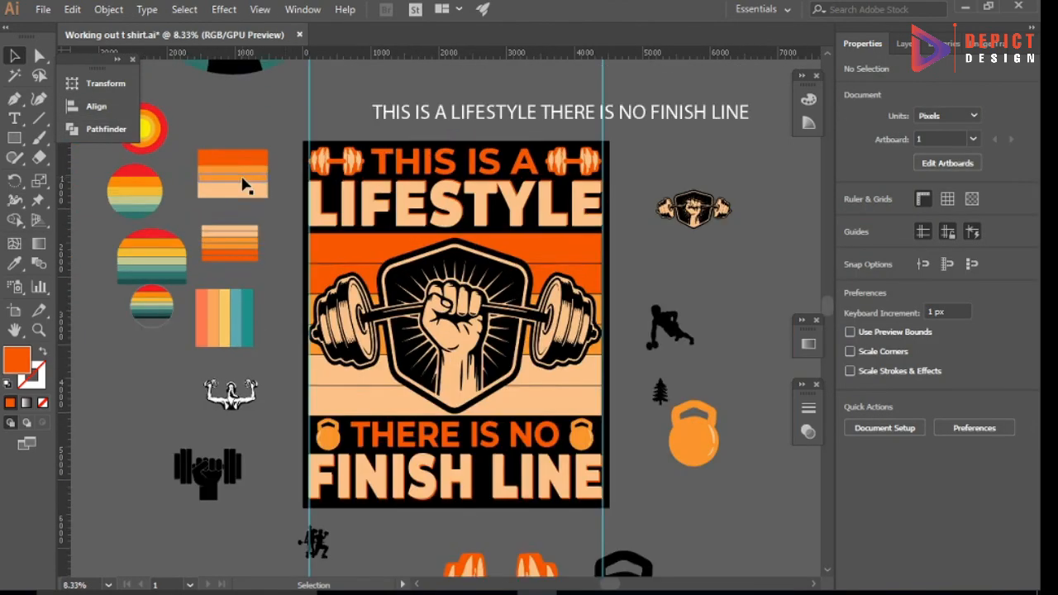
Step: Recolor the kettlebell left of THERE IS NO with the dark orange sampled from the lettering
{"action": "scroll", "coordinate": [244, 186], "scroll_direction": "down", "scroll_amount": 1}
{"action": "scroll", "coordinate": [330, 397], "scroll_direction": "up", "scroll_amount": 4}
{"action": "left_click", "coordinate": [331, 385]}
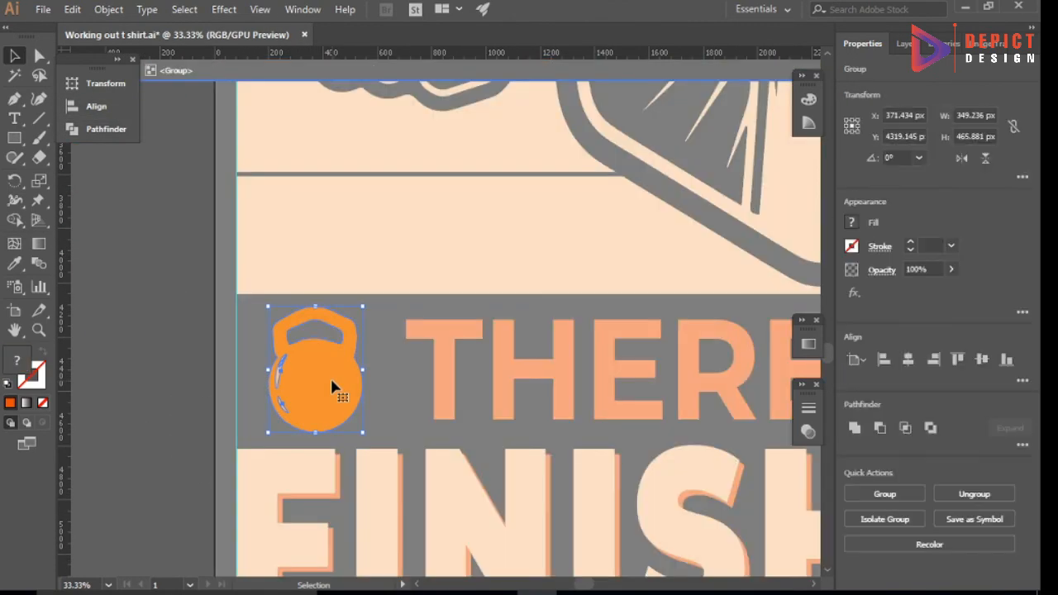
{"action": "left_click_drag", "start_coordinate": [331, 385], "coordinate": [370, 380]}
{"action": "key", "text": "ctrl+z"}
{"action": "left_click", "coordinate": [14, 264]}
{"action": "left_click", "coordinate": [418, 332]}
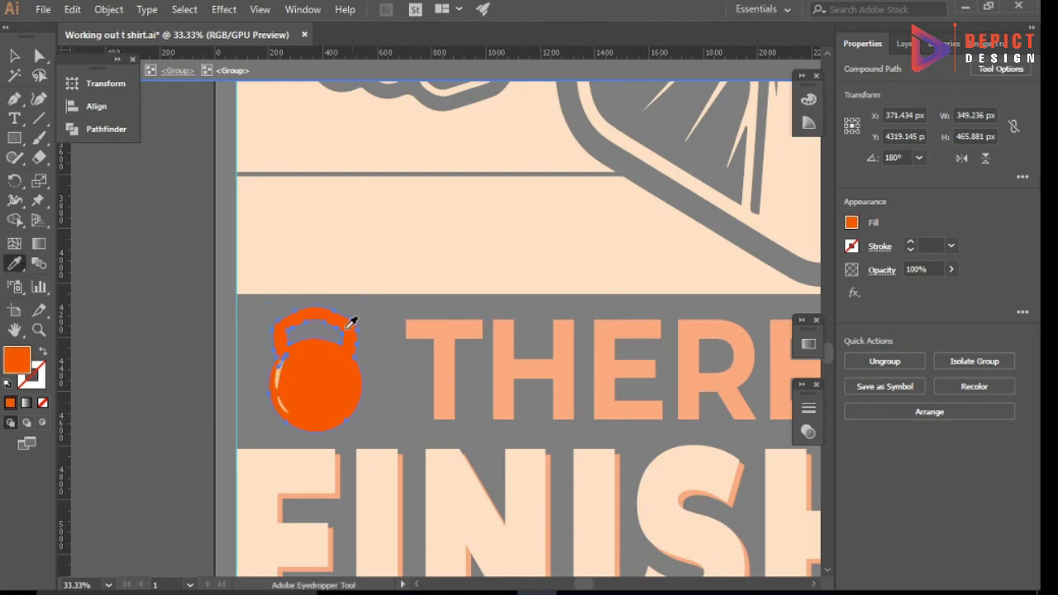
{"action": "left_click", "coordinate": [14, 55]}
{"action": "double_click", "coordinate": [173, 303]}
Step: Recolor the kettlebell right of THERE IS NO with the same dark orange as the lettering
{"action": "scroll", "coordinate": [186, 306], "scroll_direction": "down", "scroll_amount": 3}
{"action": "scroll", "coordinate": [591, 344], "scroll_direction": "up", "scroll_amount": 3}
{"action": "double_click", "coordinate": [645, 350]}
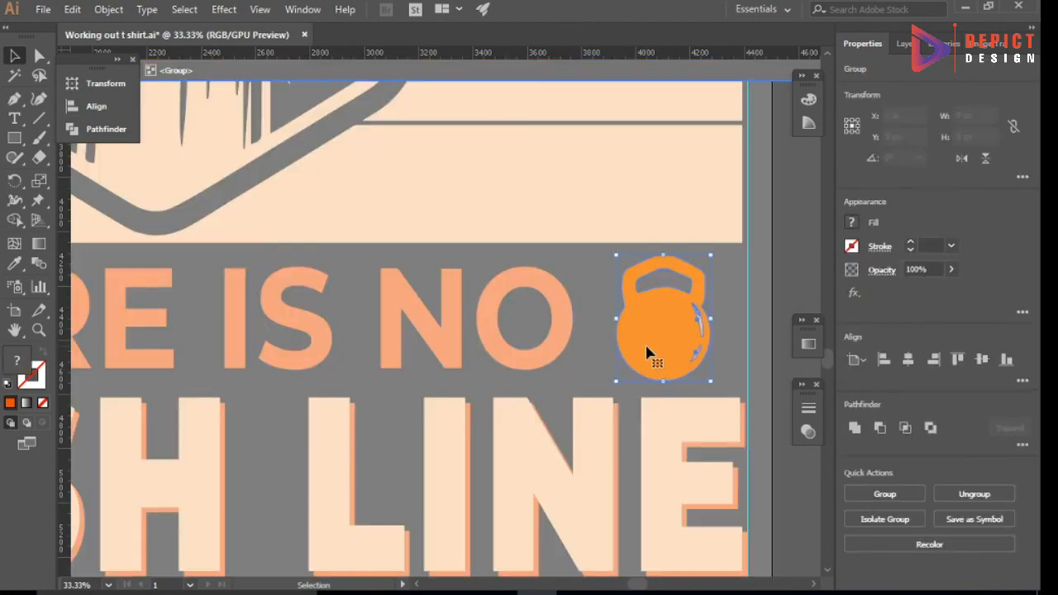
{"action": "double_click", "coordinate": [645, 349]}
{"action": "left_click", "coordinate": [14, 264]}
{"action": "left_click", "coordinate": [117, 286]}
{"action": "left_click", "coordinate": [14, 56]}
{"action": "double_click", "coordinate": [496, 348]}
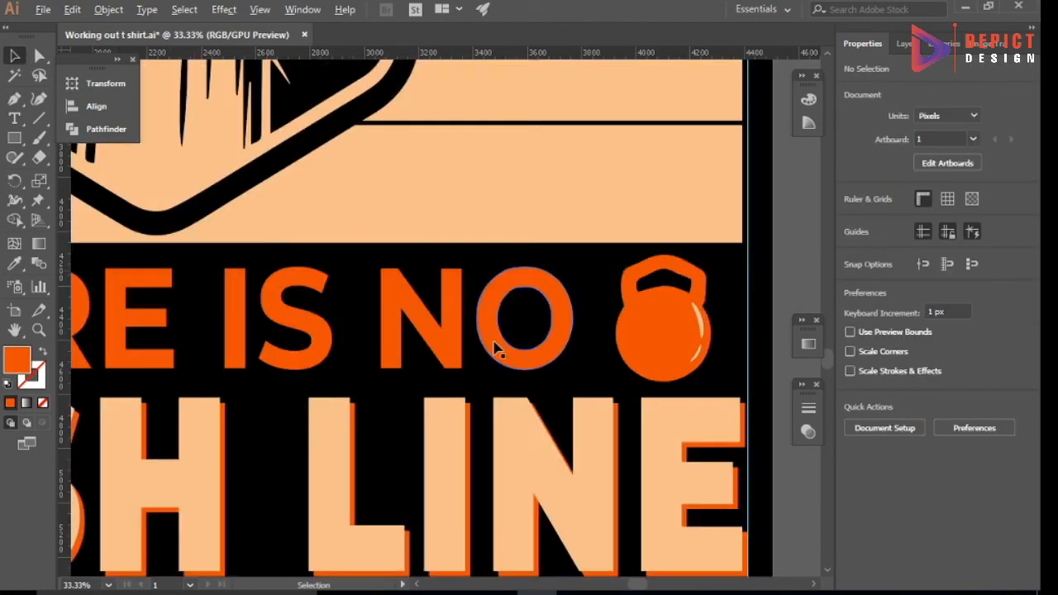
Step: Select the complete design together with the replaced dumbbell and group everything into one object
{"action": "scroll", "coordinate": [500, 346], "scroll_direction": "down", "scroll_amount": 5}
{"action": "scroll", "coordinate": [428, 408], "scroll_direction": "up", "scroll_amount": 1}
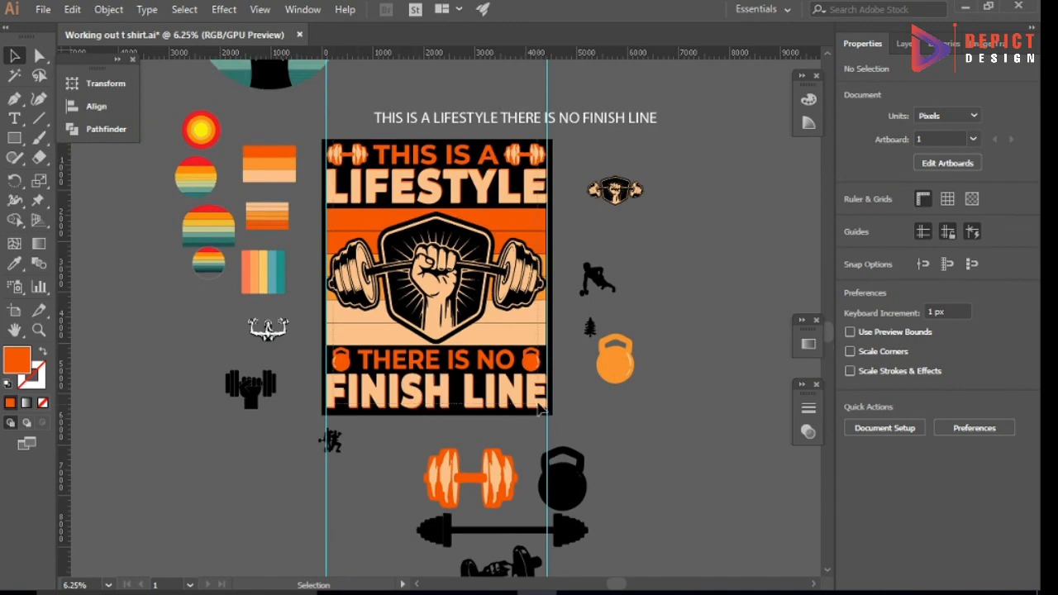
{"action": "left_click_drag", "start_coordinate": [538, 403], "coordinate": [539, 404]}
{"action": "right_click", "coordinate": [509, 356]}
{"action": "left_click", "coordinate": [554, 214]}
{"action": "left_click", "coordinate": [560, 237]}
Step: Switch to the web browser and look through the already open grunge texture image results
{"action": "left_click", "coordinate": [417, 592]}
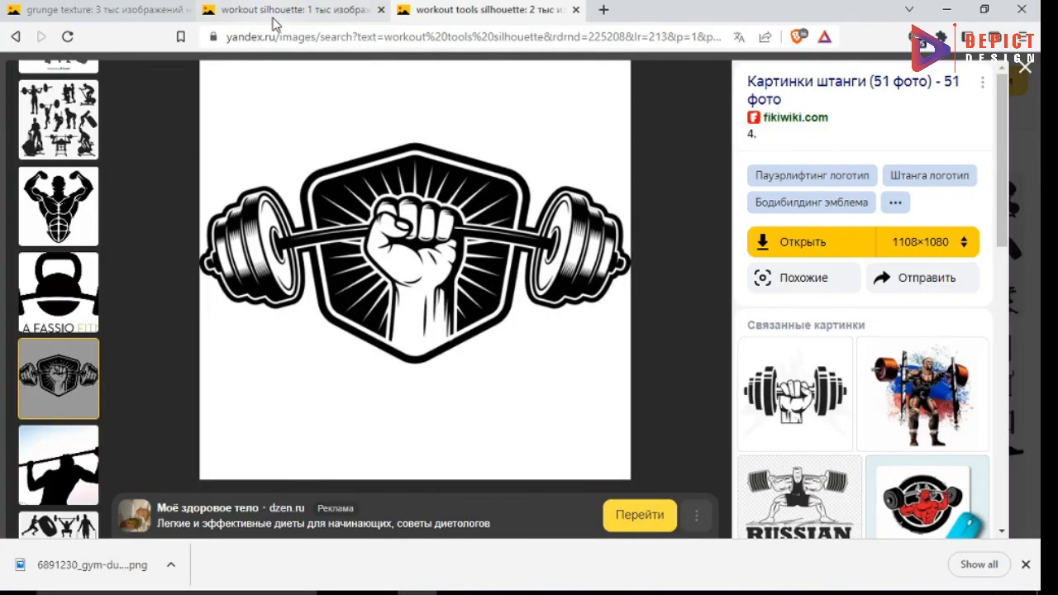
{"action": "left_click", "coordinate": [113, 9]}
{"action": "scroll", "coordinate": [402, 359], "scroll_direction": "down", "scroll_amount": 3}
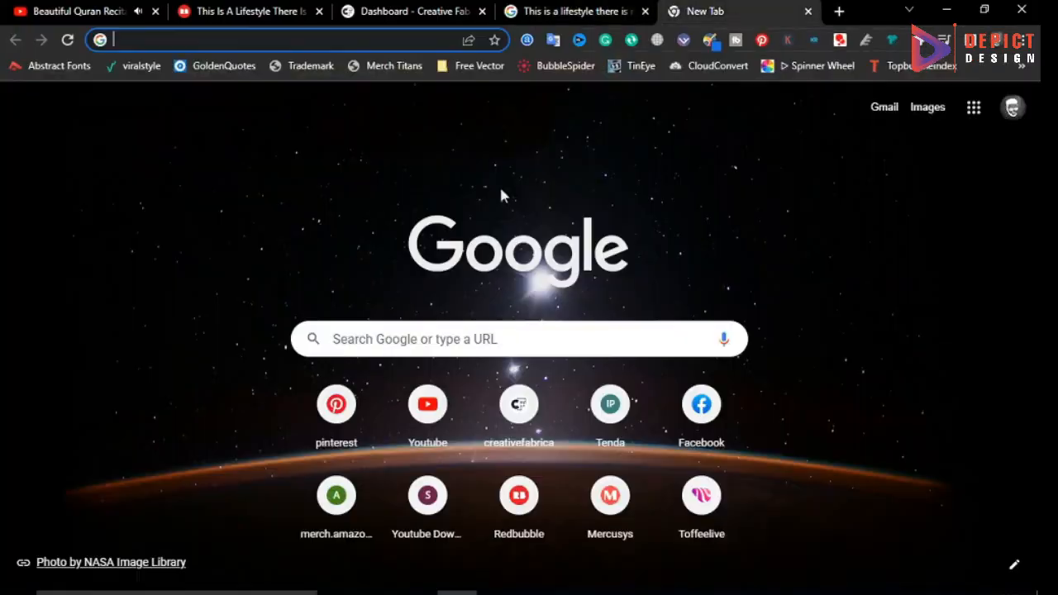
Step: Search Google for "grunge texture" in the other browser window and show the image results
{"action": "left_click", "coordinate": [421, 341]}
{"action": "type", "text": "g"}
{"action": "key", "text": "Return"}
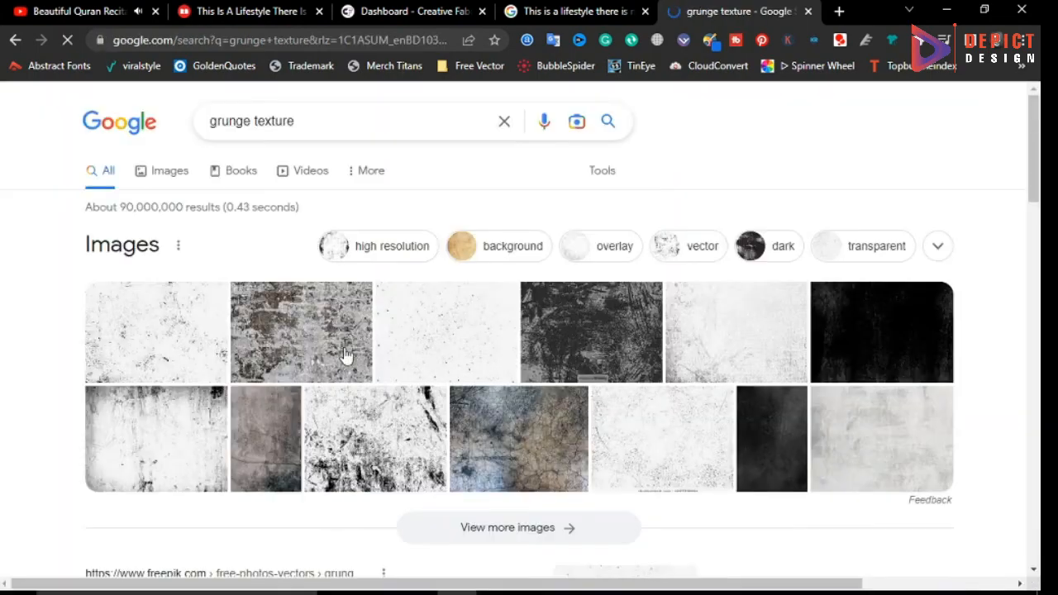
{"action": "left_click", "coordinate": [175, 173]}
Step: Browse the grunge texture images and copy the white Shutterstock texture with fine black scratches and specks
{"action": "scroll", "coordinate": [609, 463], "scroll_direction": "down", "scroll_amount": 3}
{"action": "scroll", "coordinate": [607, 463], "scroll_direction": "up", "scroll_amount": 3}
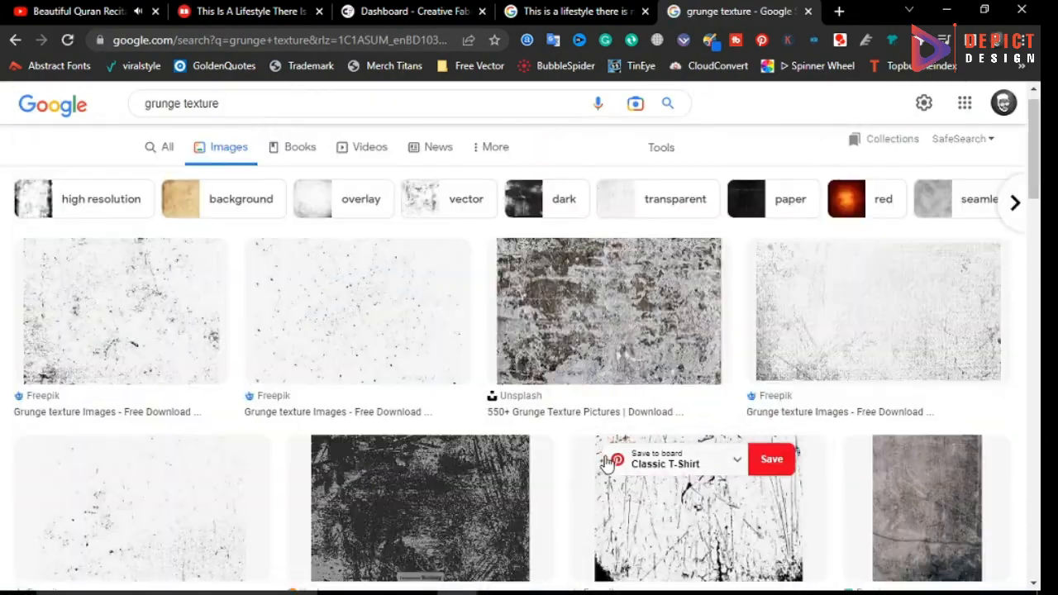
{"action": "scroll", "coordinate": [606, 463], "scroll_direction": "down", "scroll_amount": 15}
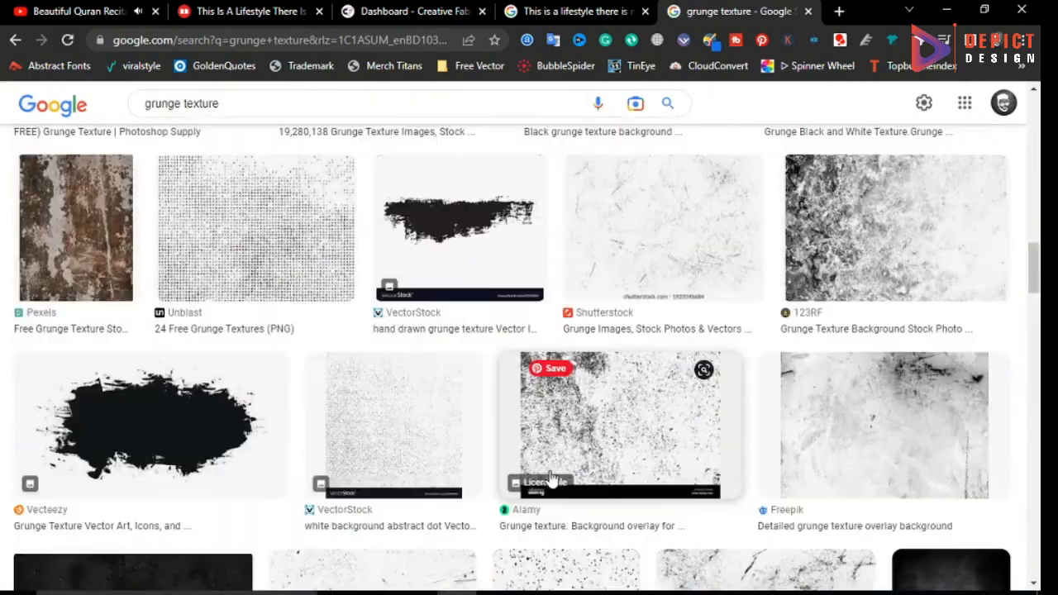
{"action": "scroll", "coordinate": [552, 477], "scroll_direction": "up", "scroll_amount": 1}
{"action": "left_click", "coordinate": [635, 326]}
{"action": "right_click", "coordinate": [755, 274]}
{"action": "left_click", "coordinate": [542, 584]}
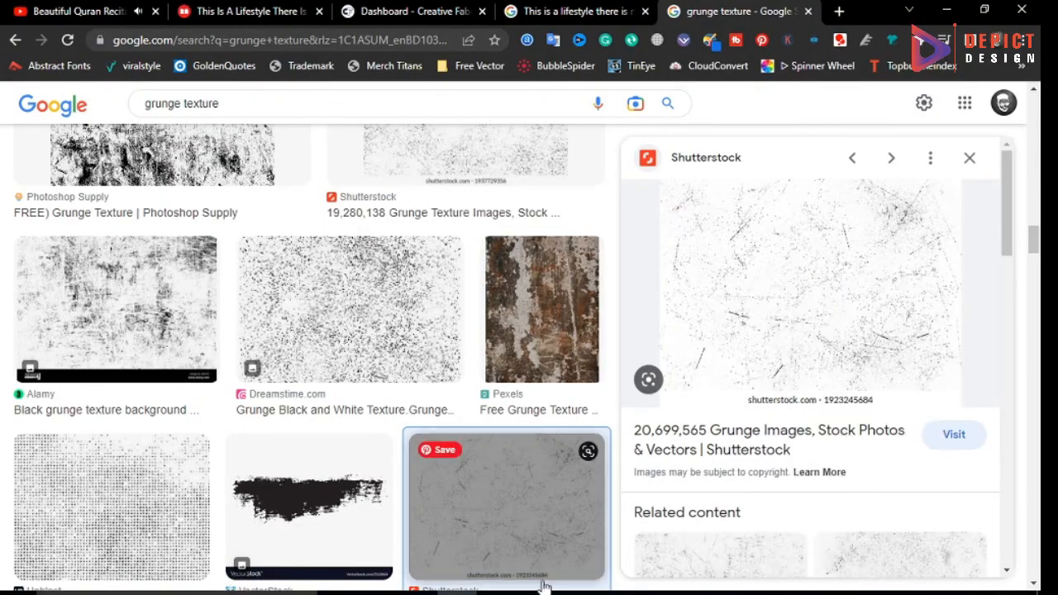
Step: Switch back to Illustrator and make an opacity mask for the grouped design with Clip turned off
{"action": "left_click", "coordinate": [542, 590]}
{"action": "left_click", "coordinate": [496, 335]}
{"action": "key", "text": "ctrl+equal"}
{"action": "left_click", "coordinate": [808, 433]}
{"action": "left_click", "coordinate": [751, 453]}
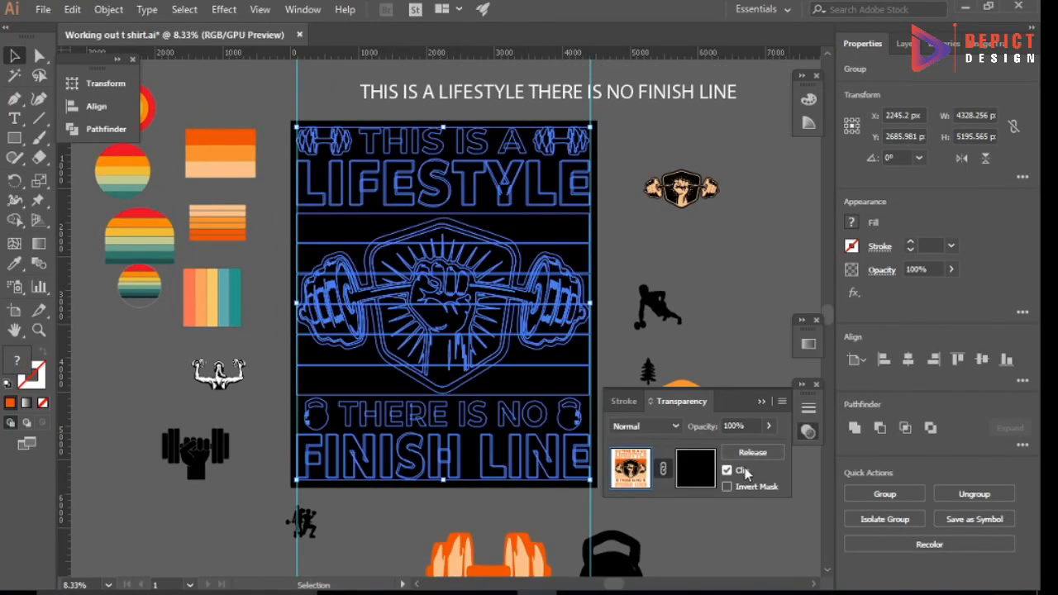
{"action": "left_click", "coordinate": [729, 470]}
Step: Paste the grunge texture into the opacity mask and stretch it to about 4825 by 5673 px over the design
{"action": "left_click", "coordinate": [702, 470]}
{"action": "key", "text": "ctrl+v"}
{"action": "left_click_drag", "start_coordinate": [455, 323], "coordinate": [602, 504]}
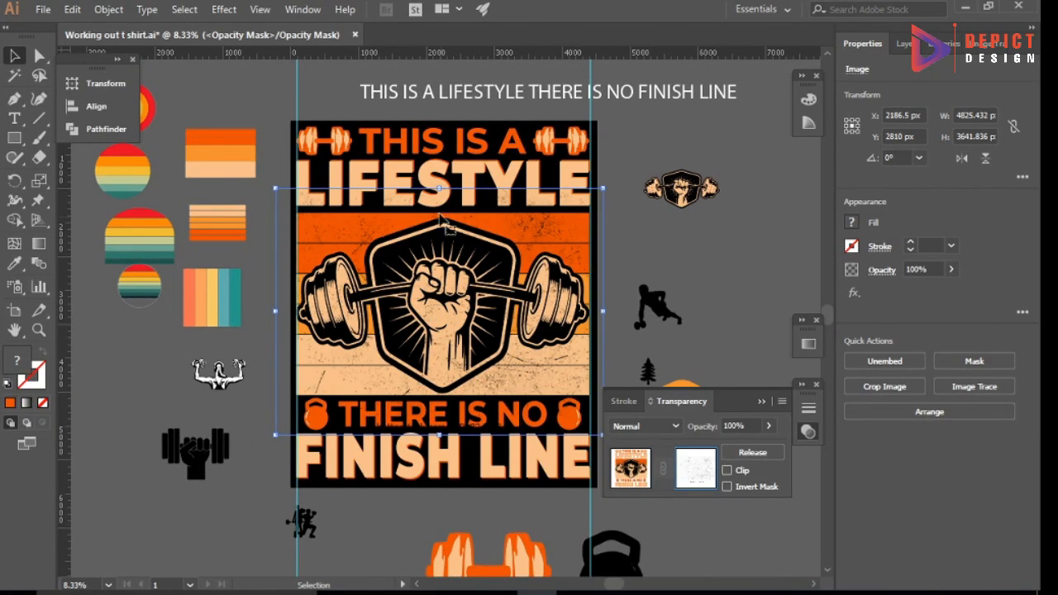
{"action": "left_click_drag", "start_coordinate": [440, 188], "coordinate": [441, 120]}
{"action": "left_click_drag", "start_coordinate": [439, 507], "coordinate": [439, 505]}
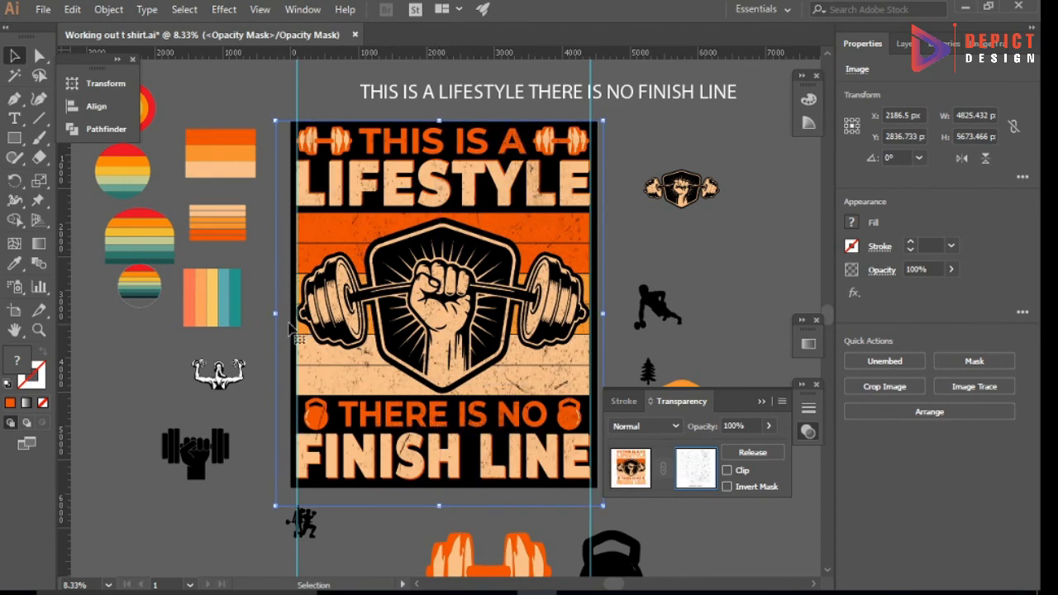
Step: Adjust the side edges of the mask texture towards the artwork's edges and return from the mask to the artwork
{"action": "left_click_drag", "start_coordinate": [293, 319], "coordinate": [292, 319]}
{"action": "scroll", "coordinate": [603, 321], "scroll_direction": "up", "scroll_amount": 2}
{"action": "left_click_drag", "start_coordinate": [603, 321], "coordinate": [587, 321]}
{"action": "scroll", "coordinate": [577, 322], "scroll_direction": "down", "scroll_amount": 3}
{"action": "left_click", "coordinate": [633, 475]}
{"action": "left_click", "coordinate": [762, 401]}
{"action": "left_click", "coordinate": [634, 279]}
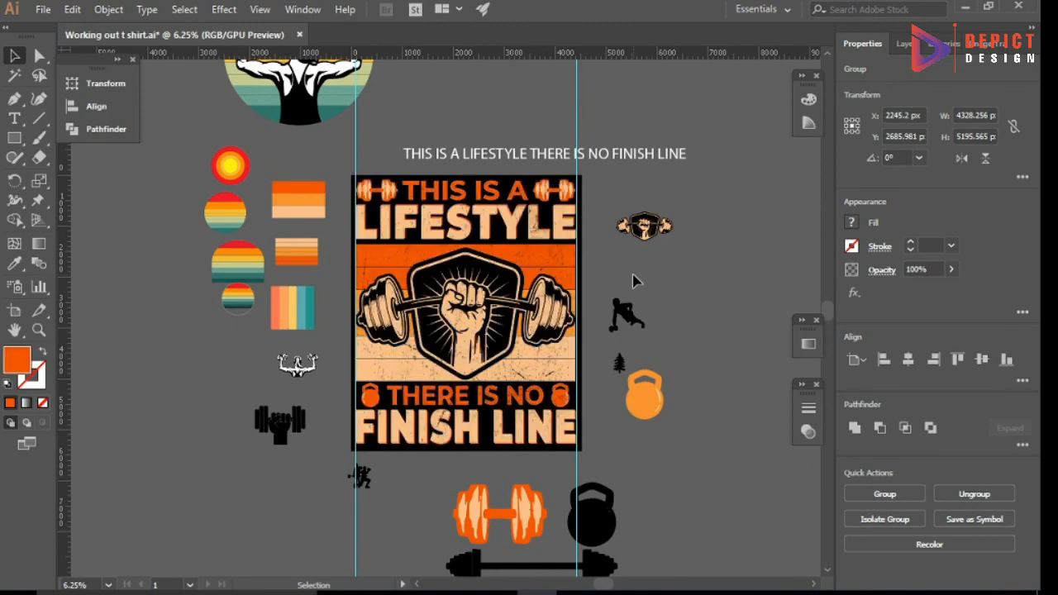